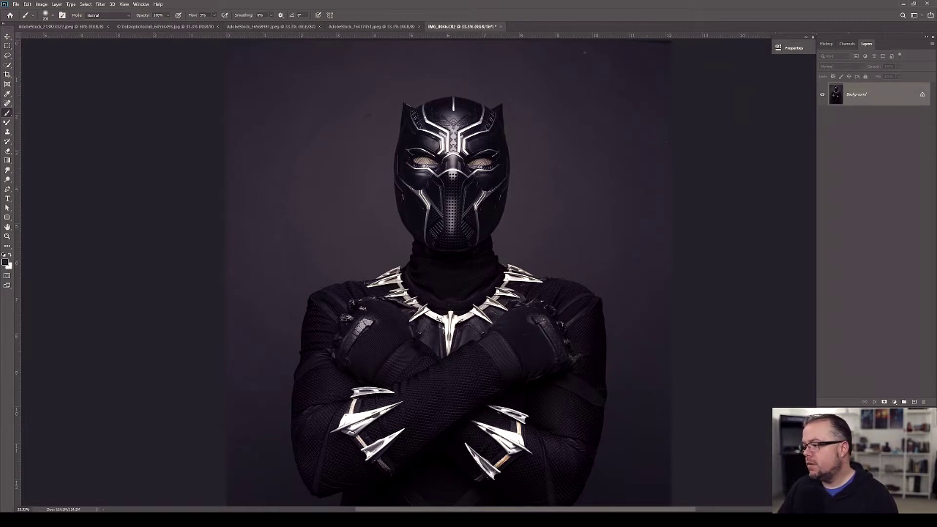
# - Run the dodge-and-burn action to add a Dodge and Burn group with masked Burn and Dodge curves and a Black & White layer
pyautogui.press('F2')
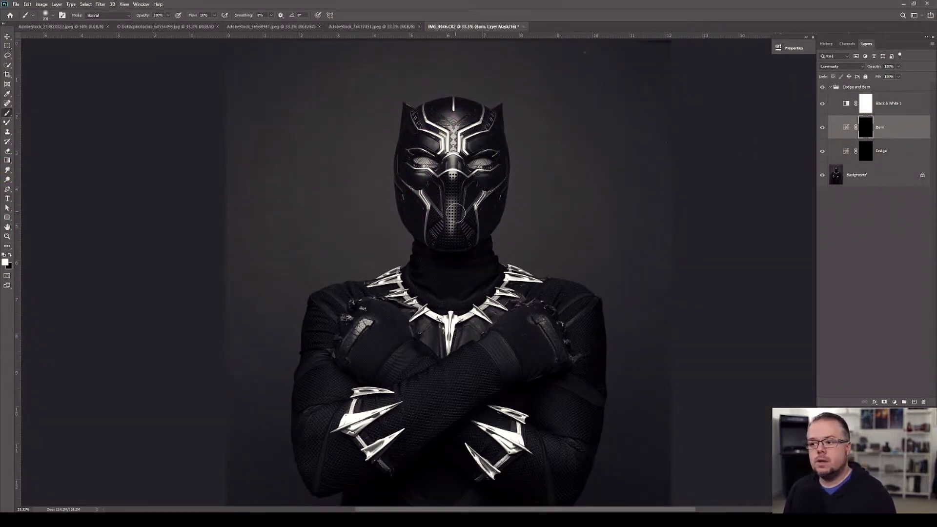
# - Darken the areas around both eyes of the panther mask by painting white on the Burn layer's mask with a small brush
pyautogui.press('z')
pyautogui.click(446, 191)
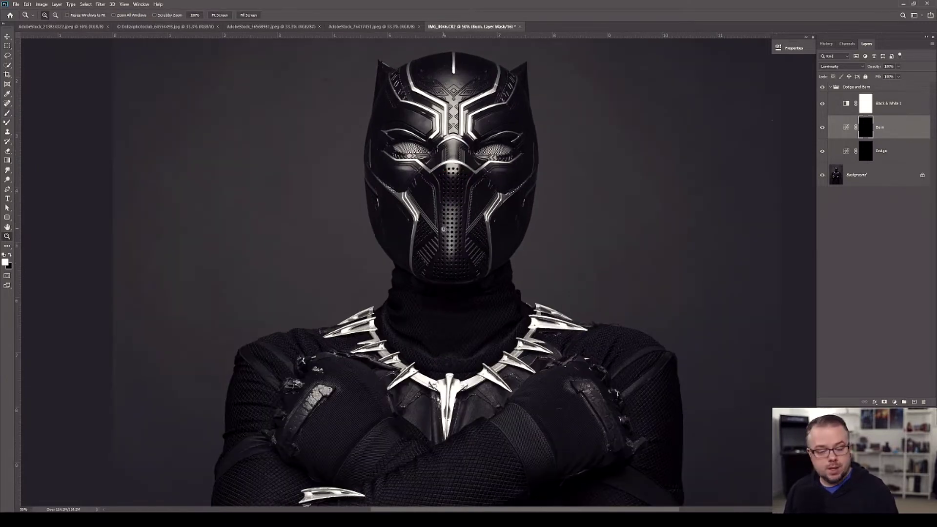
pyautogui.moveTo(443, 229); pyautogui.dragTo(397, 293)
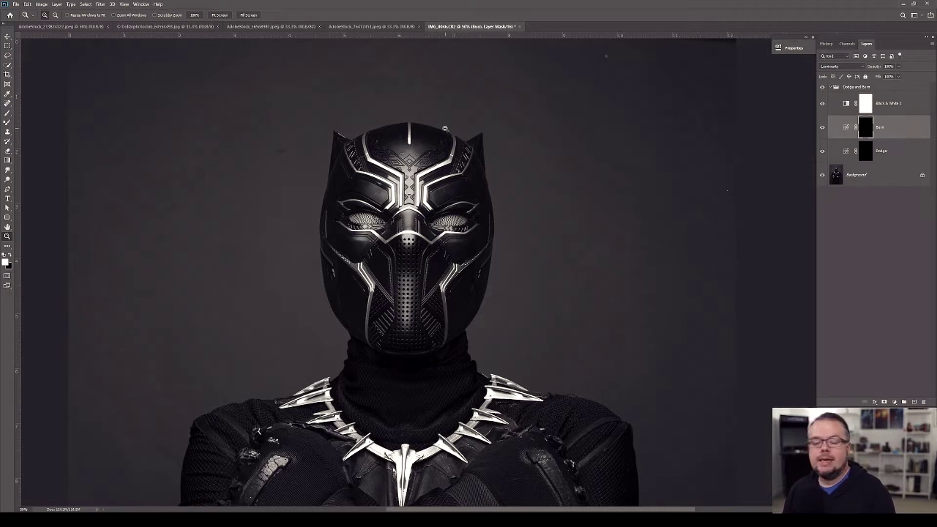
pyautogui.press('b')
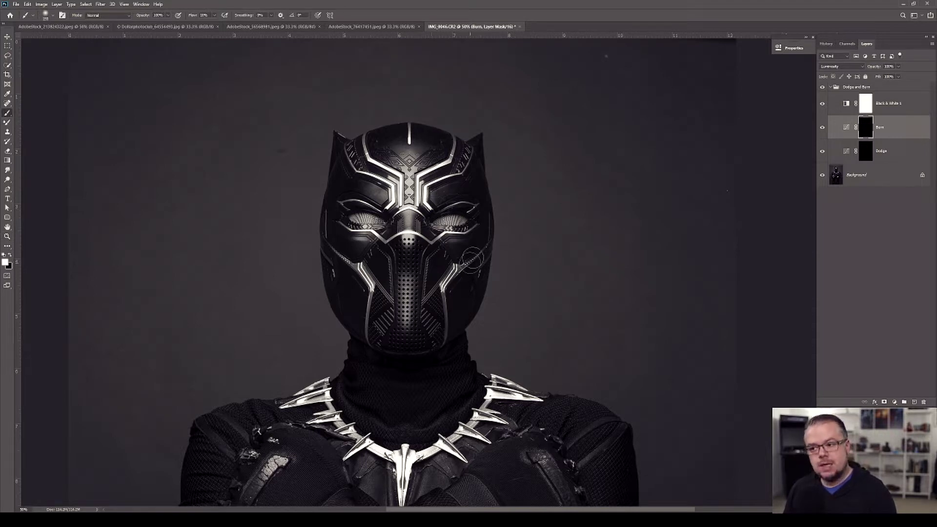
pyautogui.press('z')
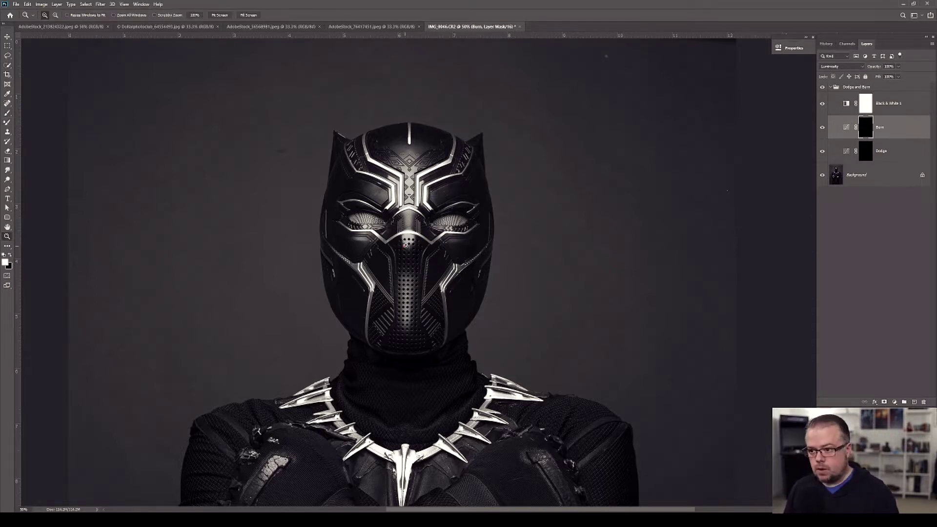
pyautogui.click(405, 246)
pyautogui.press('b')
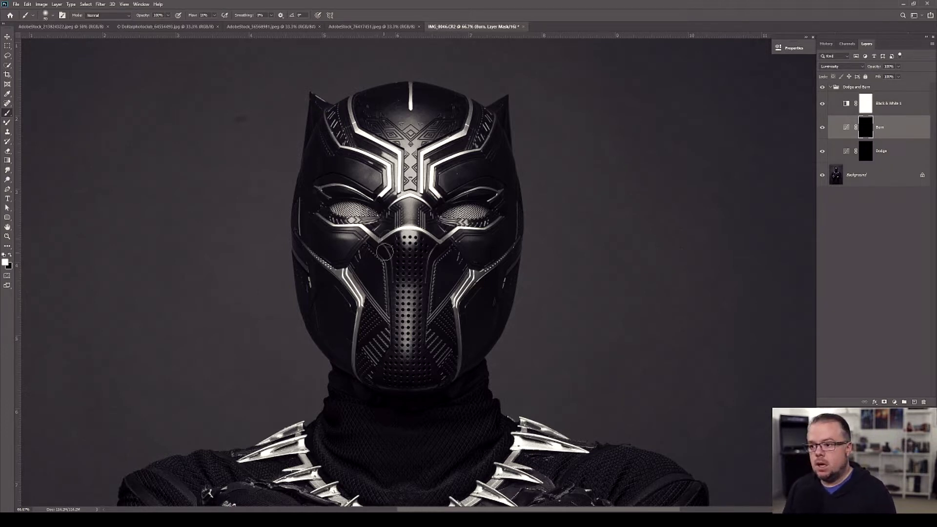
pyautogui.moveTo(386, 196)
pyautogui.mouseDown()
pyautogui.moveTo(379, 207)
pyautogui.moveTo(332, 222)
pyautogui.mouseUp()
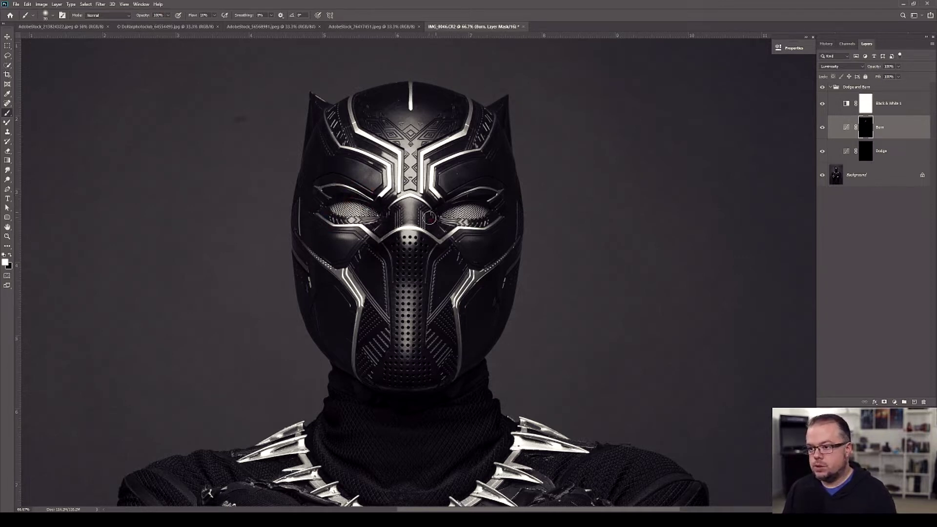
pyautogui.moveTo(443, 236)
pyautogui.mouseDown()
pyautogui.moveTo(470, 239)
pyautogui.moveTo(503, 218)
pyautogui.mouseUp()
# - Enlarge the brush and burn the chin, jaw and cheek areas of the panther mask
pyautogui.press(']')
pyautogui.press(']')
pyautogui.press(']')
pyautogui.press(']')
pyautogui.moveTo(436, 288); pyautogui.dragTo(429, 372)
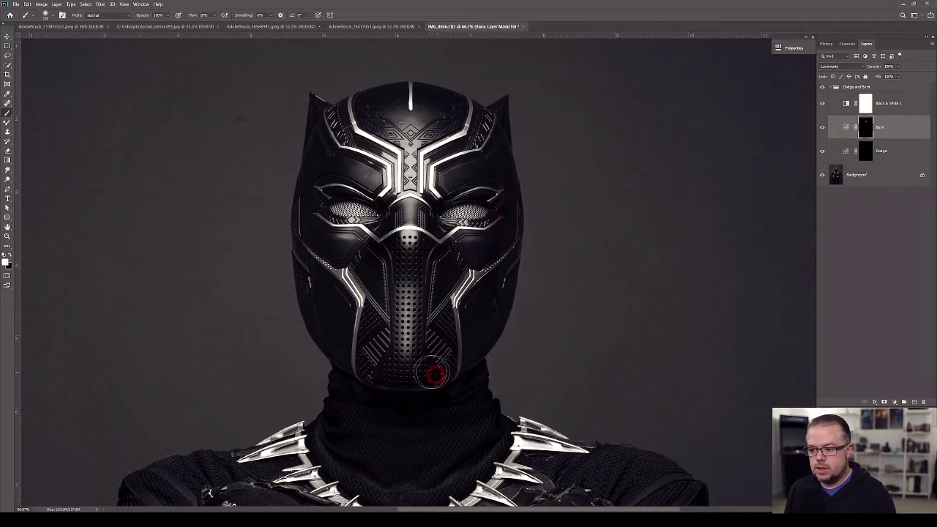
pyautogui.click(394, 380)
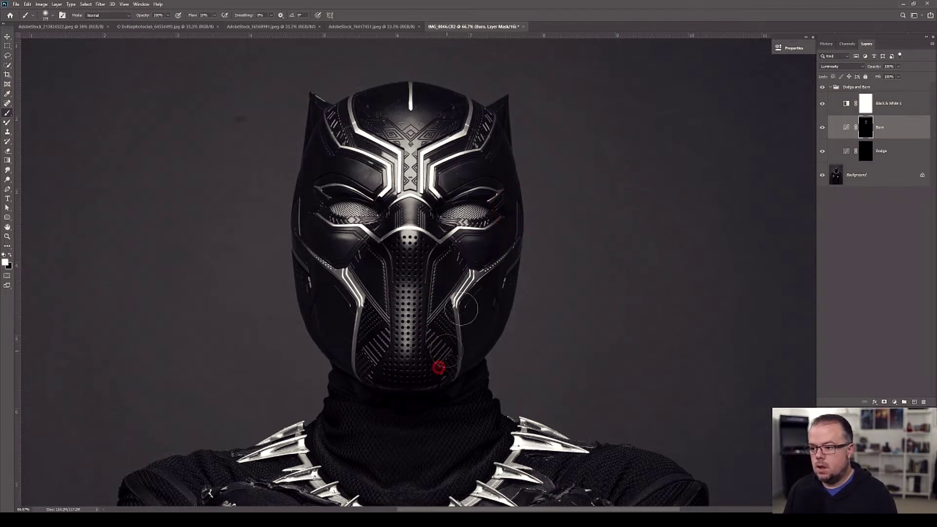
pyautogui.moveTo(454, 345); pyautogui.dragTo(498, 293)
pyautogui.click(385, 352)
pyautogui.moveTo(358, 286); pyautogui.dragTo(370, 266)
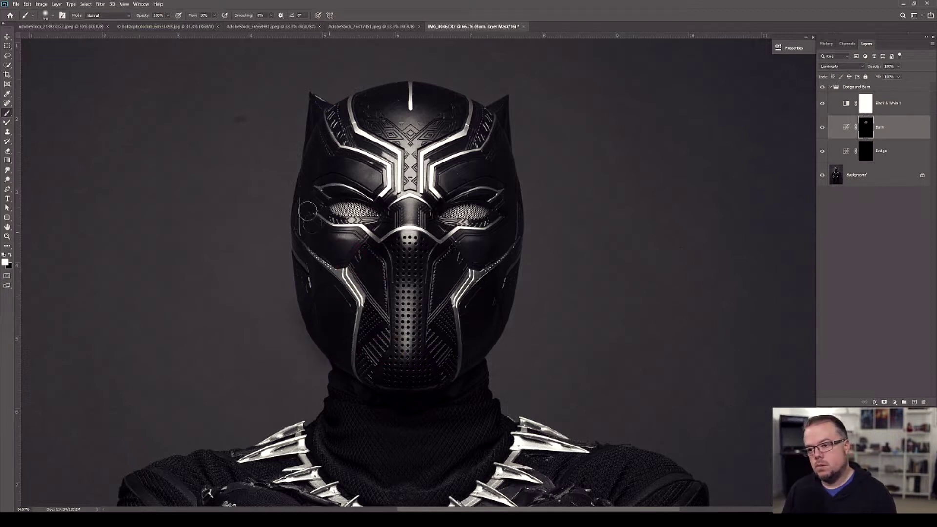
# - Burn the forehead panels and the area around the nose bridge of the panther mask
pyautogui.click(341, 142)
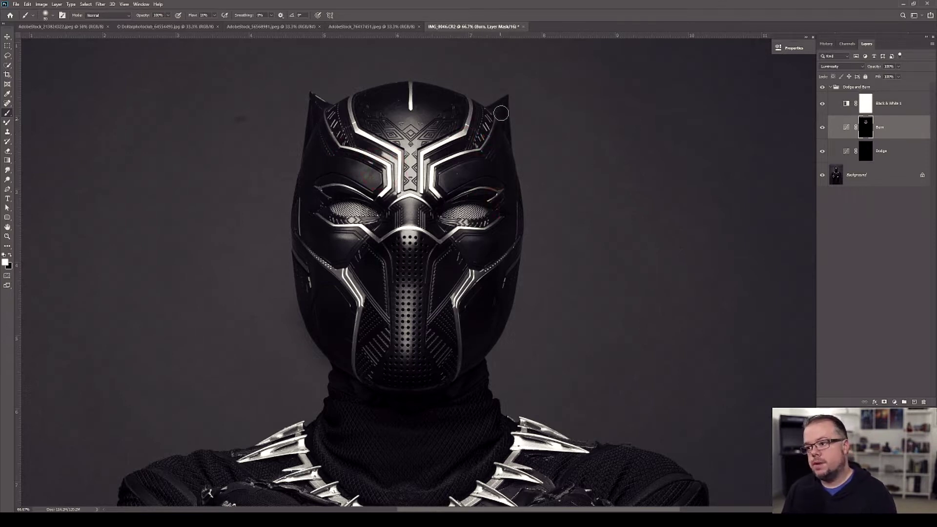
pyautogui.click(368, 125)
pyautogui.click(454, 144)
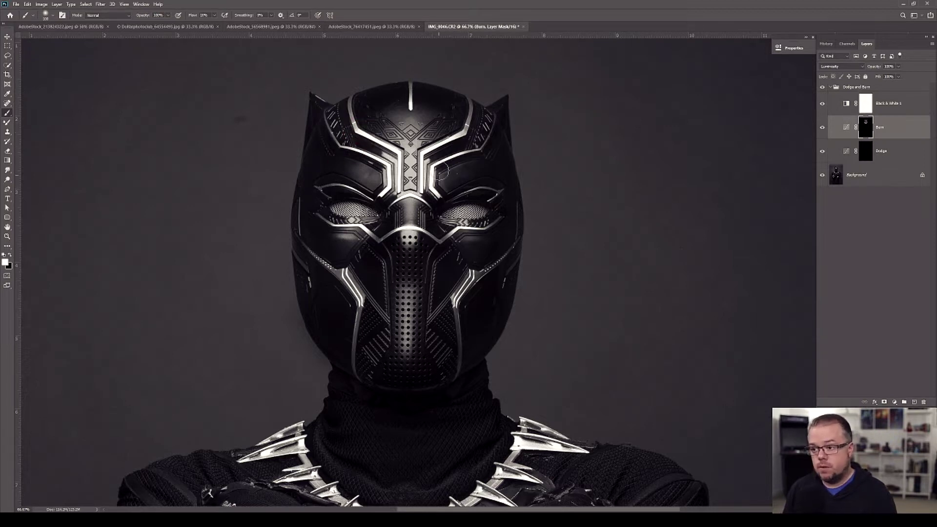
pyautogui.moveTo(415, 218); pyautogui.dragTo(379, 237)
# - Burn the muzzle's side and the lower chin of the panther mask, using a larger brush for the chin
pyautogui.click(430, 313)
pyautogui.press(']')
pyautogui.press(']')
pyautogui.moveTo(432, 365)
pyautogui.mouseDown()
pyautogui.moveTo(404, 376)
pyautogui.moveTo(437, 380)
pyautogui.moveTo(437, 389)
pyautogui.moveTo(395, 396)
pyautogui.moveTo(462, 395)
pyautogui.moveTo(340, 387)
pyautogui.moveTo(437, 387)
pyautogui.mouseUp()
pyautogui.press(']')
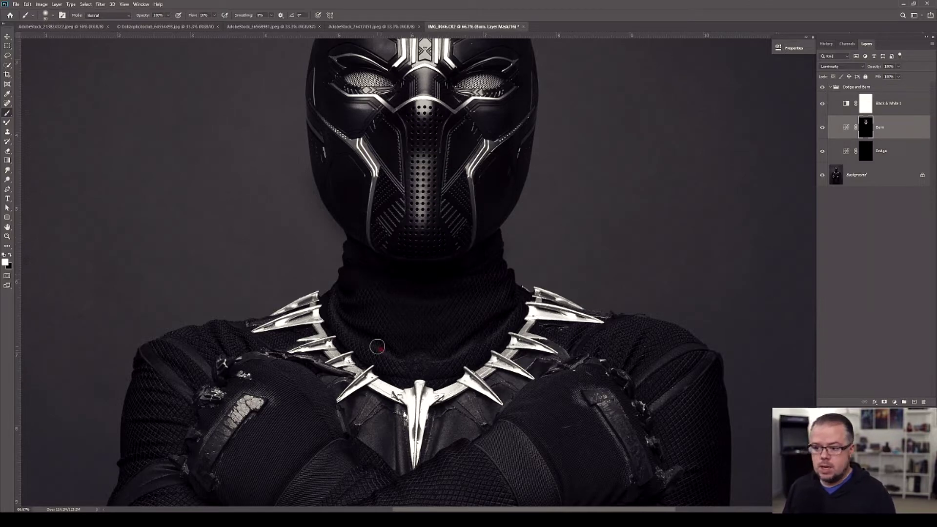
# - Burn the folds of the turtleneck and the fabric along the inside of the claw necklace
pyautogui.click(409, 348)
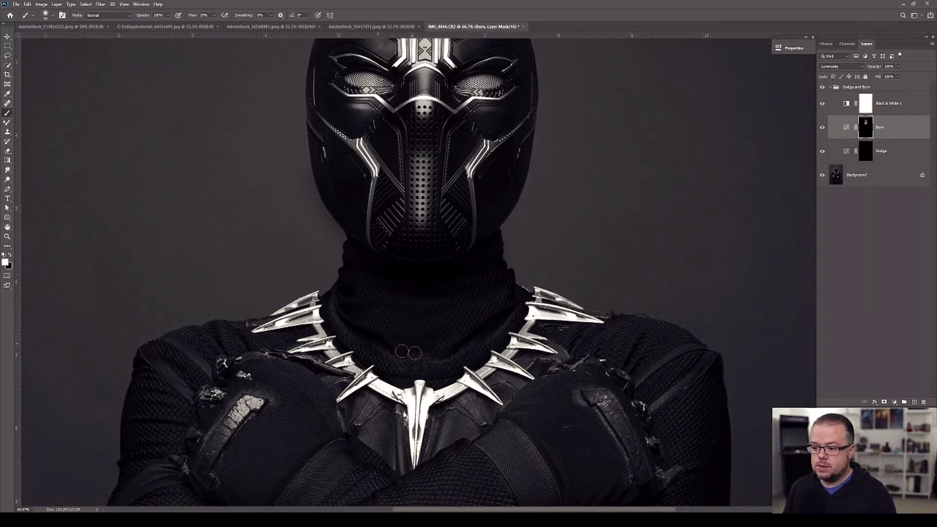
pyautogui.click(416, 336)
pyautogui.click(376, 288)
pyautogui.click(449, 345)
pyautogui.moveTo(391, 383)
pyautogui.mouseDown()
pyautogui.moveTo(476, 351)
pyautogui.moveTo(516, 313)
pyautogui.mouseUp()
# - Enlarge the brush and burn the shoulder, upper arm and glove on the image's left side
pyautogui.press(']')
pyautogui.press(']')
pyautogui.click(234, 352)
pyautogui.scroll(-5, 188, 412)
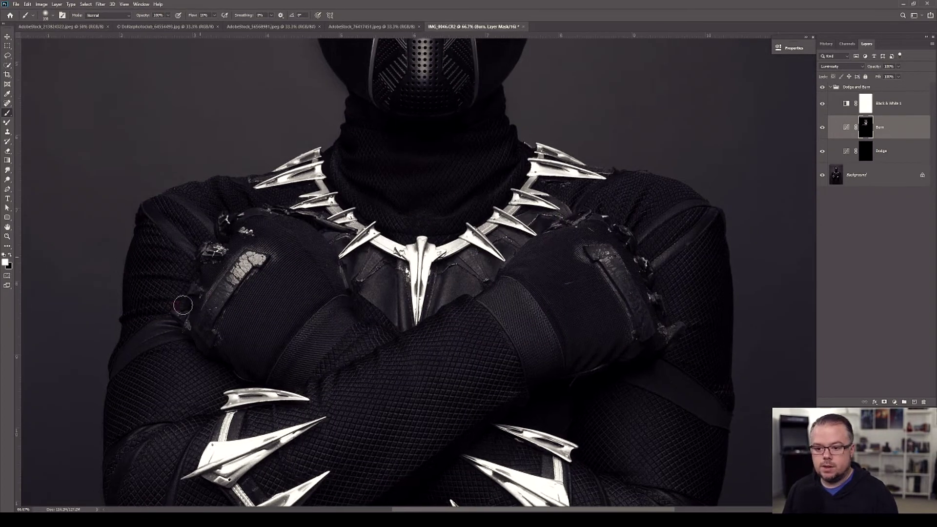
pyautogui.click(256, 368)
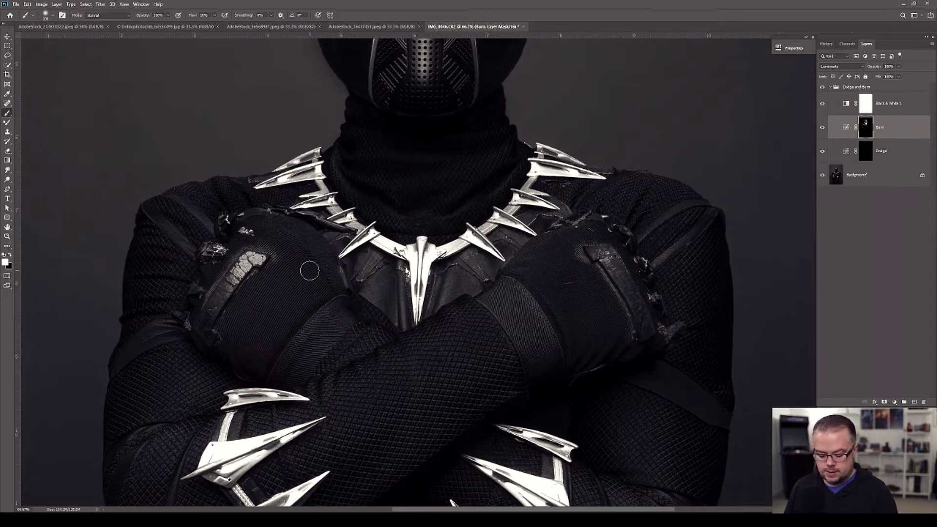
pyautogui.click(224, 357)
# - Burn the shadows beneath the crossed forearms, around the clawed cuffs and along the arm on the image's right, adjusting the brush size
pyautogui.moveTo(376, 414); pyautogui.dragTo(338, 243)
pyautogui.hotkey('ctrl', 'r')
pyautogui.click(309, 339)
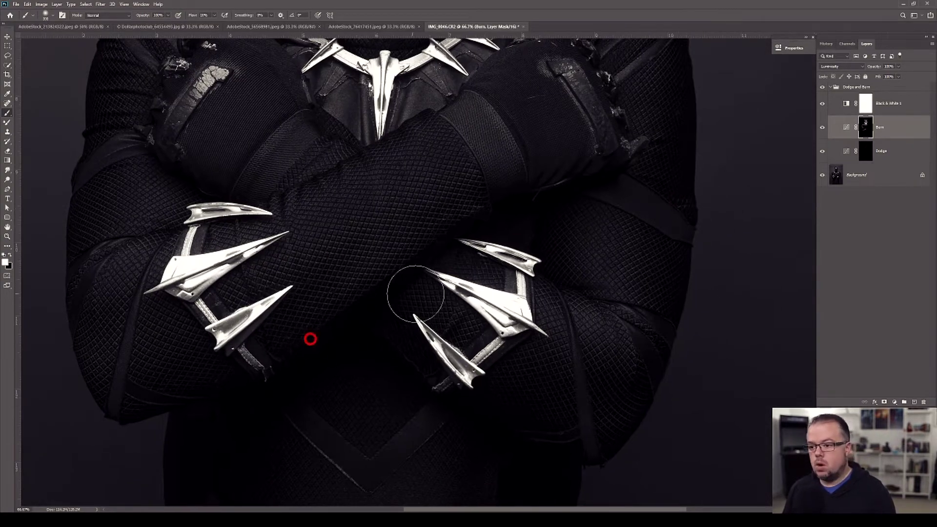
pyautogui.click(505, 198)
pyautogui.press('[')
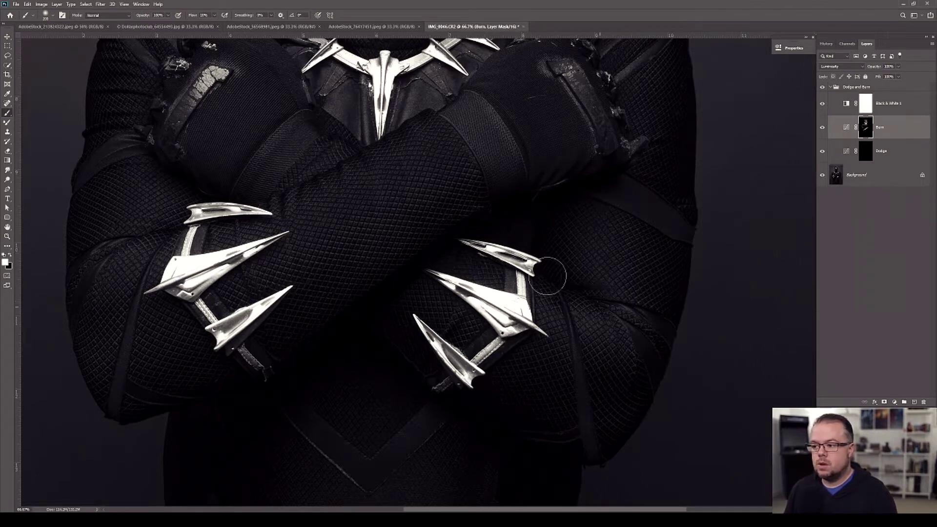
pyautogui.press(']')
pyautogui.press('[')
pyautogui.click(582, 190)
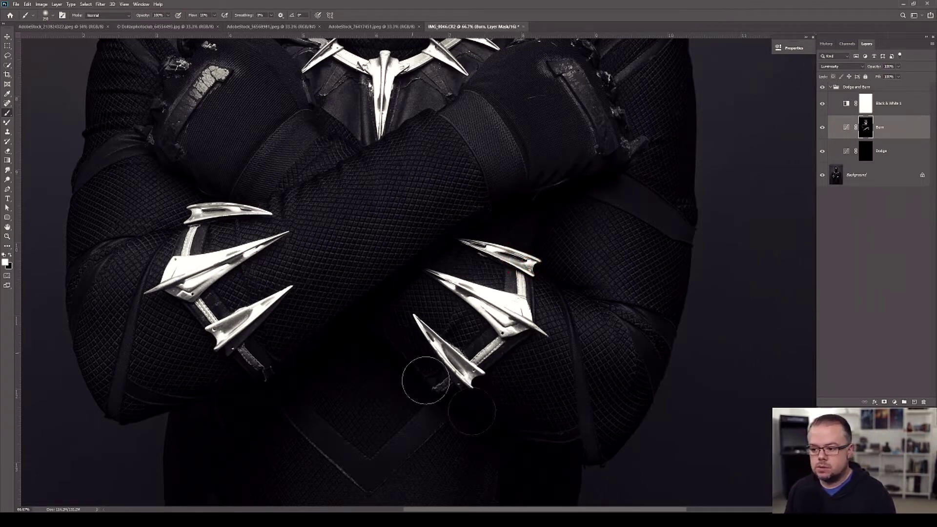
pyautogui.press('[')
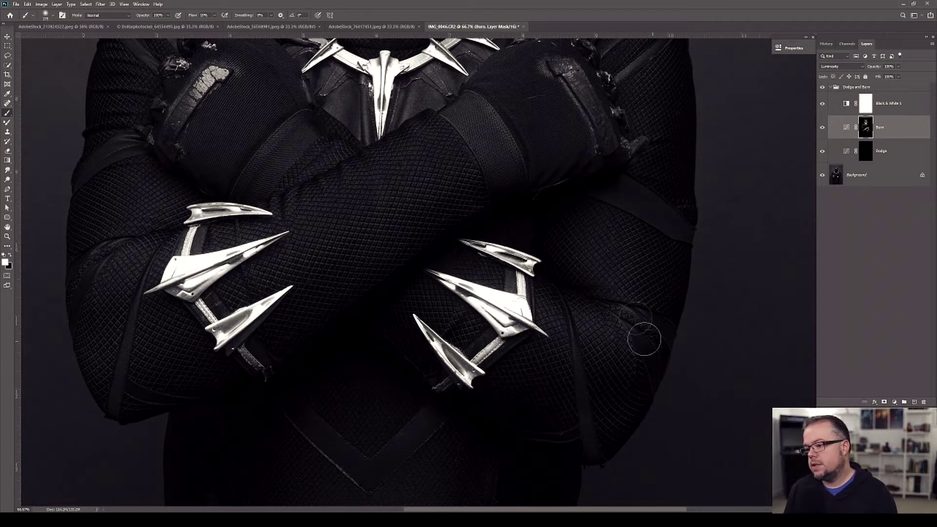
pyautogui.click(679, 198)
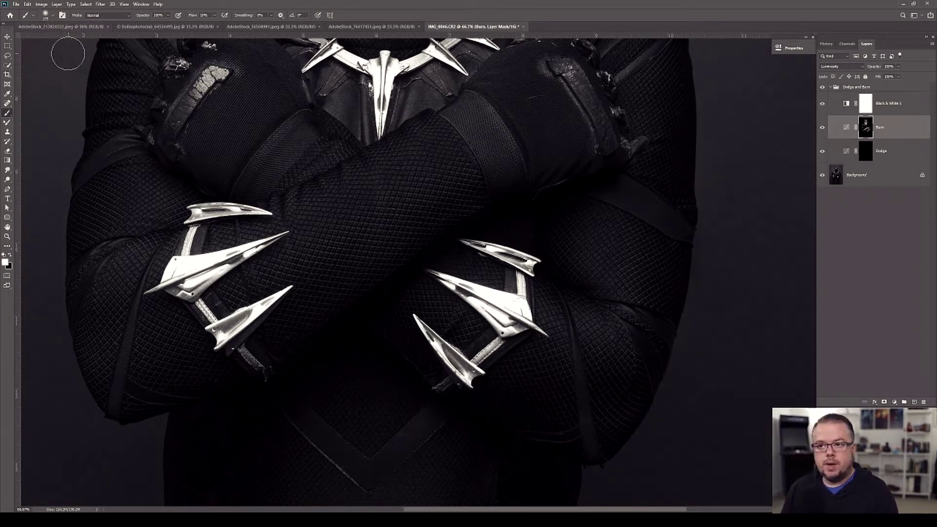
# - Burn the upper arm and glove edge on the image's right side, reducing the brush size for the finer areas
pyautogui.moveTo(654, 192); pyautogui.dragTo(583, 339)
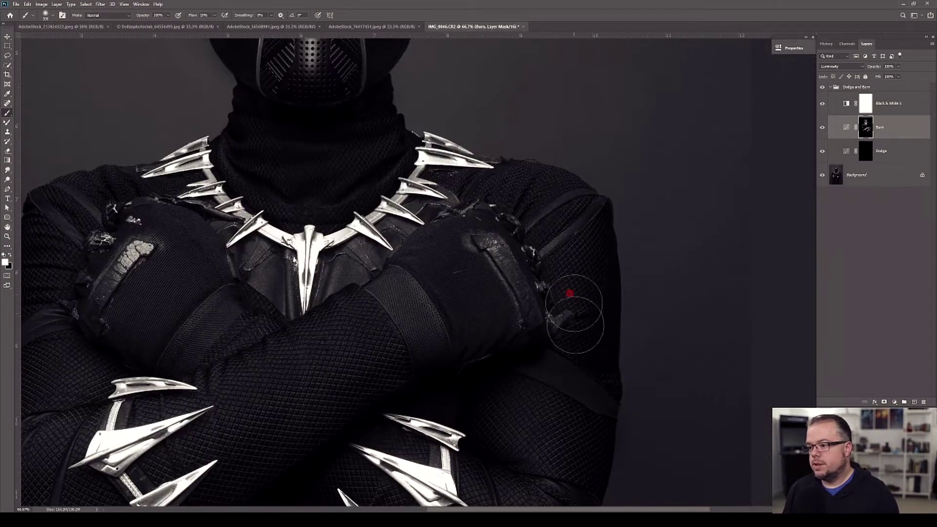
pyautogui.press('[')
pyautogui.press('[')
pyautogui.press('[')
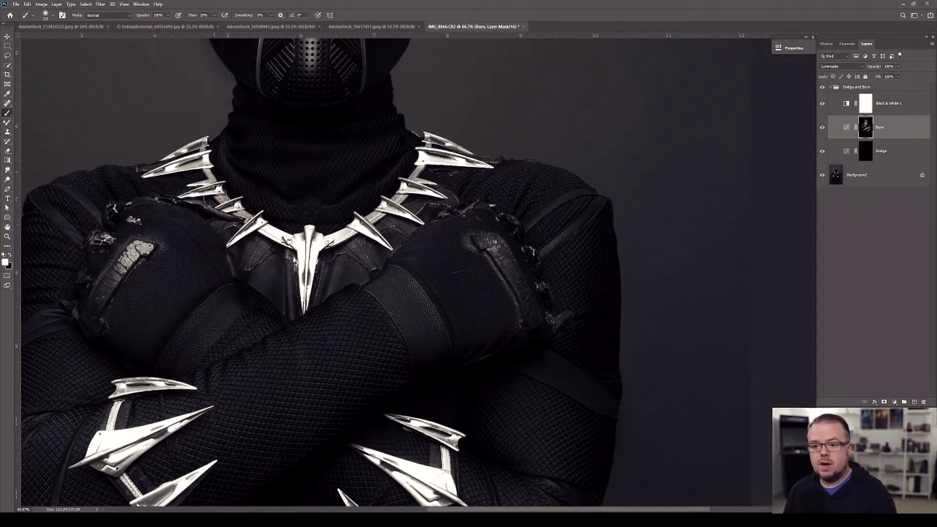
# - Burn the waist and sides of the torso below the crossed arms with a much larger brush
pyautogui.scroll(-7, 328, 165)
pyautogui.hscroll(-2, 328, 165)
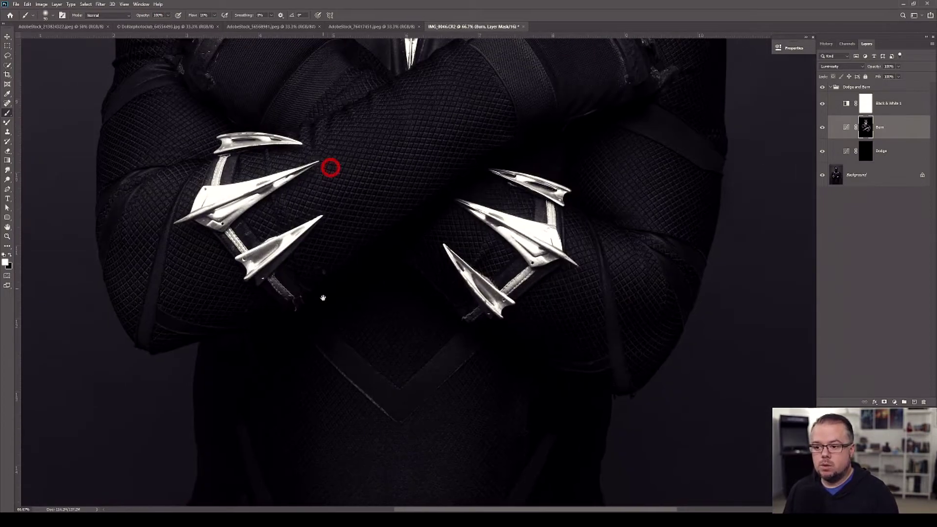
pyautogui.press(']')
pyautogui.press(']')
pyautogui.press(']')
pyautogui.press(']')
pyautogui.press(']')
pyautogui.press(']')
pyautogui.press(']')
pyautogui.press(']')
pyautogui.press(']')
pyautogui.press(']')
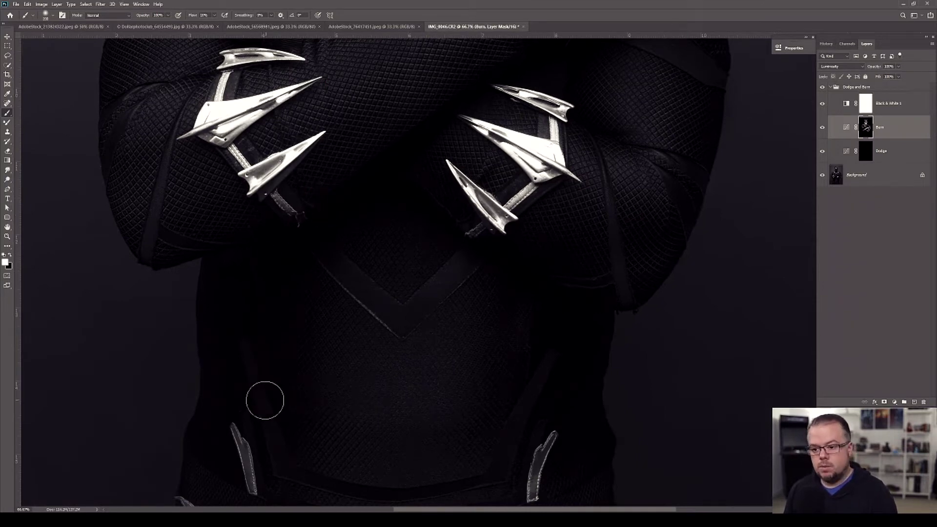
pyautogui.moveTo(588, 390)
pyautogui.mouseDown()
pyautogui.moveTo(393, 414)
pyautogui.moveTo(565, 376)
pyautogui.moveTo(550, 397)
pyautogui.moveTo(279, 363)
pyautogui.mouseUp()
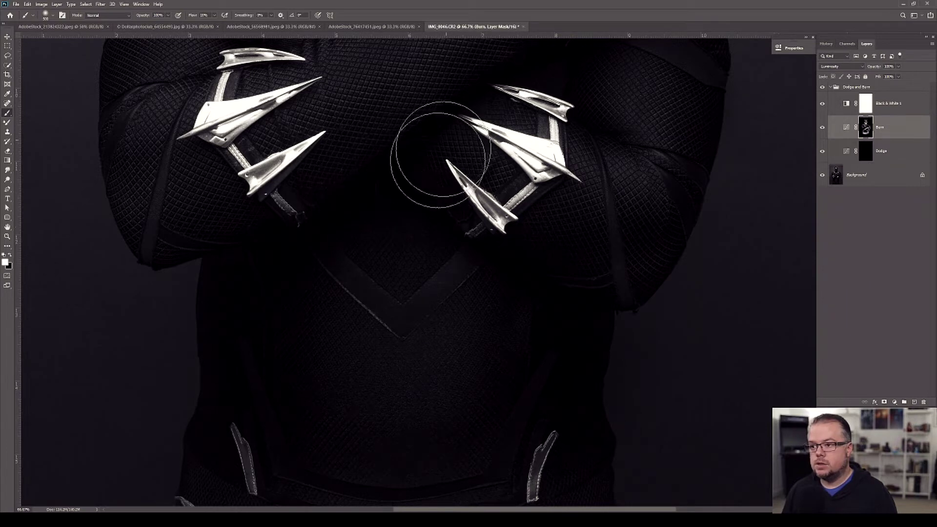
# - Burn the lower edge of the front forearm and the shadow near the wrist cuff with a smaller brush
pyautogui.moveTo(439, 146); pyautogui.dragTo(381, 307)
pyautogui.press('[')
pyautogui.press('[')
pyautogui.press('[')
pyautogui.press('[')
pyautogui.press('[')
pyautogui.press('[')
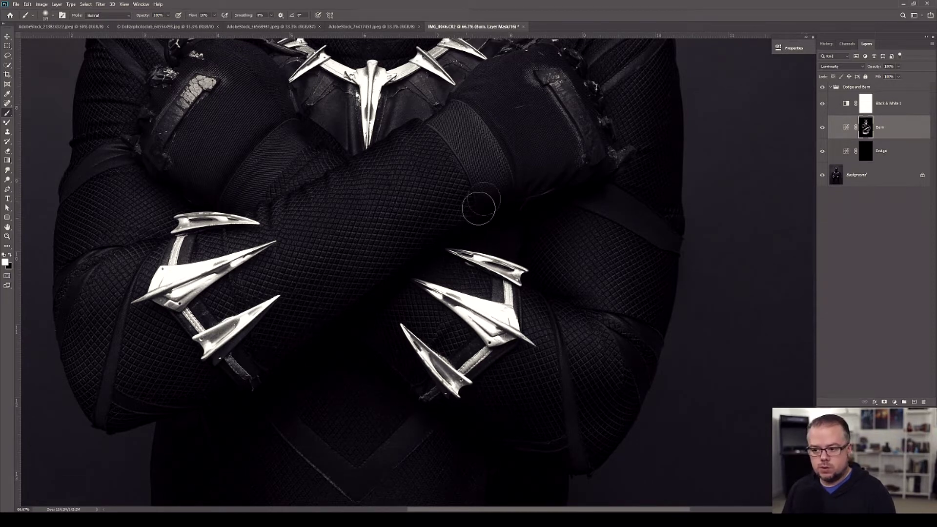
pyautogui.click(295, 355)
pyautogui.click(342, 314)
pyautogui.click(438, 243)
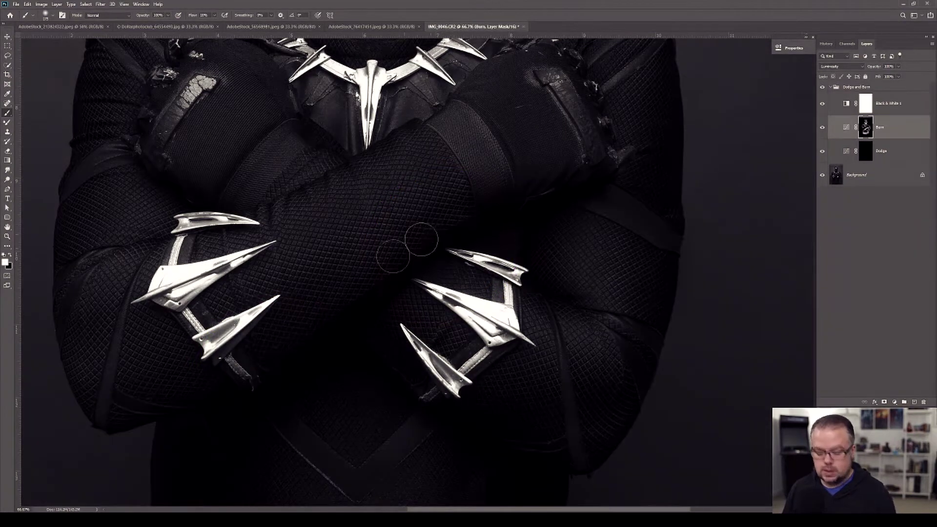
pyautogui.click(535, 268)
# - Burn the glove and chest area beside the necklace on the image's right side, reducing the brush size
pyautogui.moveTo(603, 329); pyautogui.dragTo(488, 490)
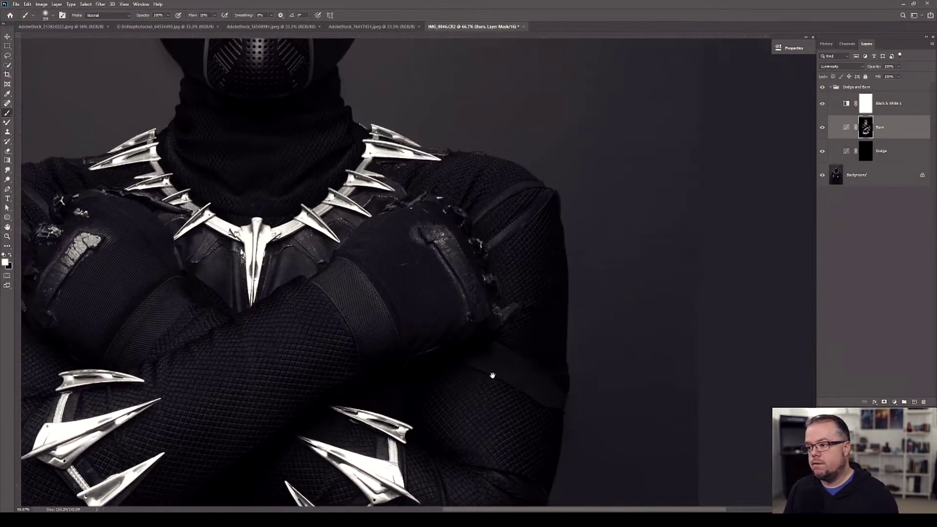
pyautogui.click(513, 328)
pyautogui.moveTo(513, 328); pyautogui.dragTo(410, 328)
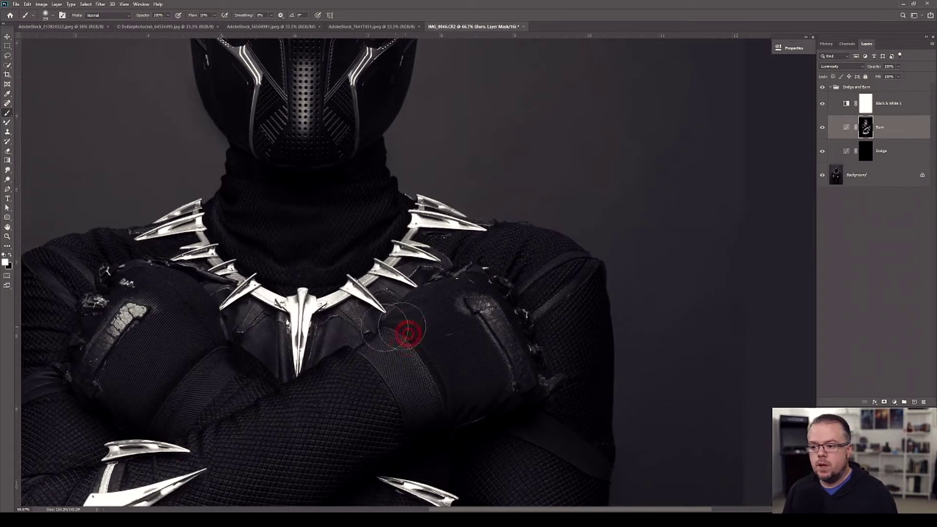
pyautogui.press('[')
pyautogui.press('[')
pyautogui.press('[')
pyautogui.press('[')
pyautogui.press('[')
pyautogui.press('[')
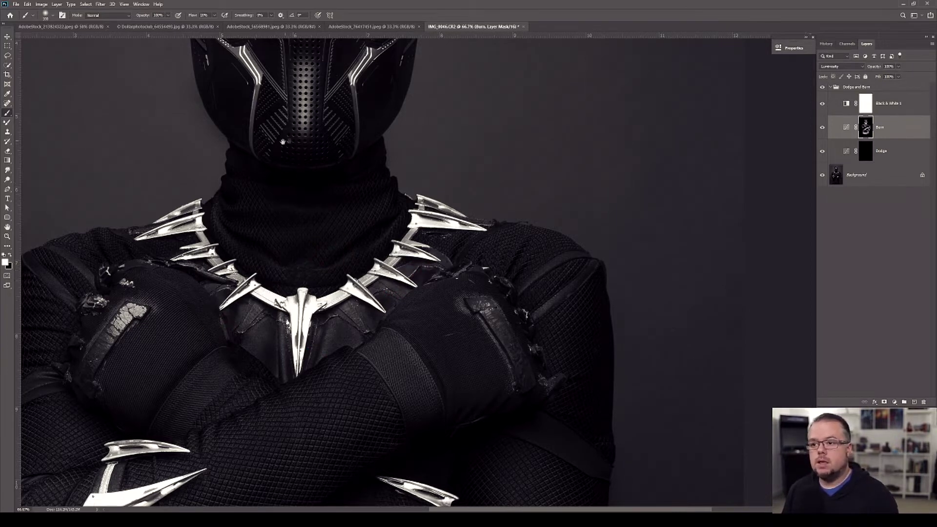
# - Lighten the cheeks and muzzle sides of the panther mask by painting white on the Dodge layer's mask, resizing the brush as needed
pyautogui.scroll(5, 332, 257)
pyautogui.scroll(1, 335, 282)
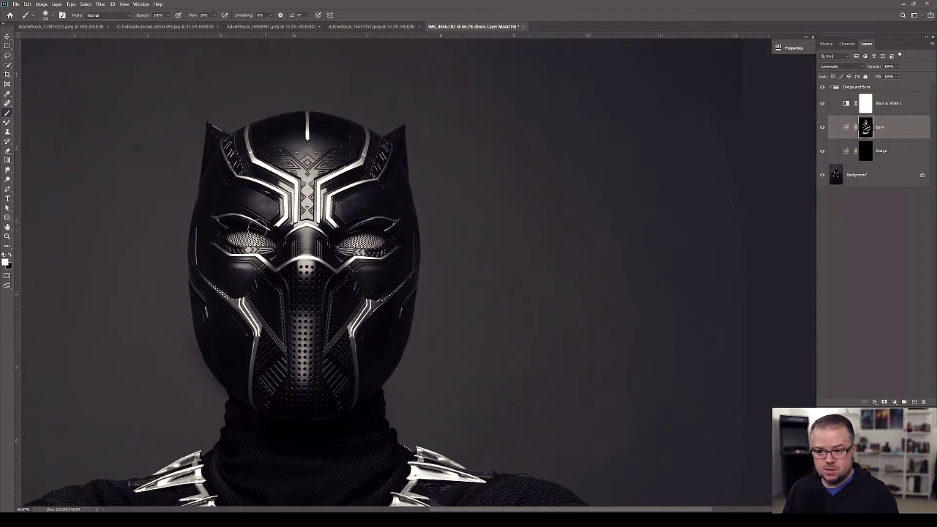
pyautogui.click(867, 151)
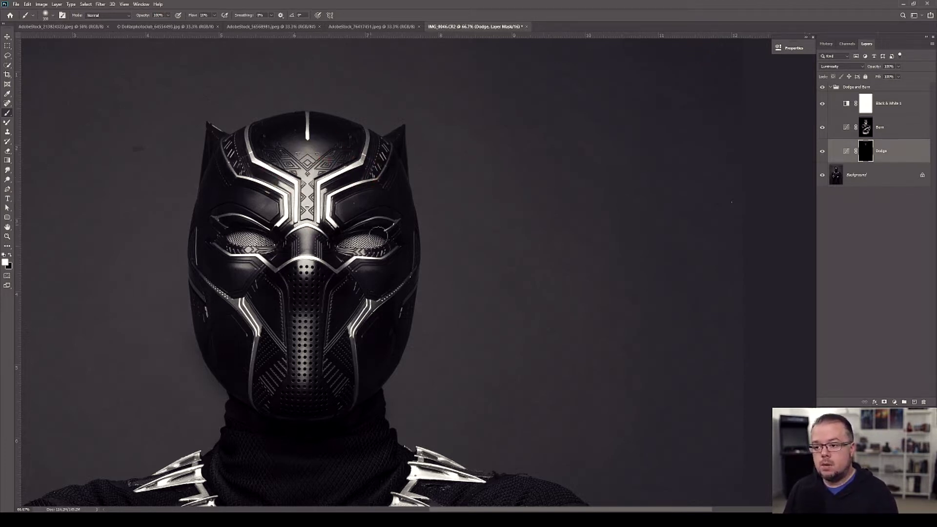
pyautogui.keyDown('alt'); pyautogui.rightClick(366, 261); pyautogui.keyUp('alt')
pyautogui.keyDown('alt'); pyautogui.rightClick(348, 330); pyautogui.keyUp('alt')
pyautogui.keyDown('alt'); pyautogui.rightClick(258, 344); pyautogui.keyUp('alt')
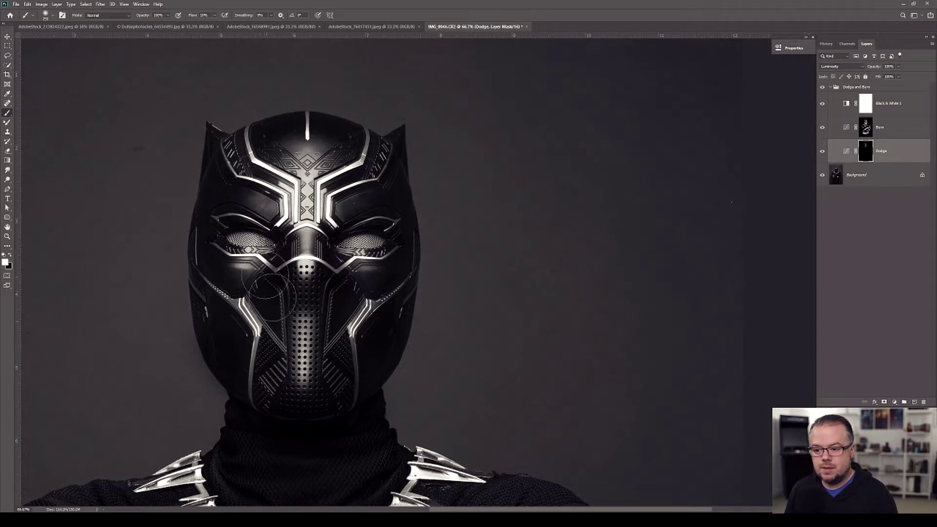
pyautogui.keyDown('alt'); pyautogui.rightClick(342, 314); pyautogui.keyUp('alt')
pyautogui.keyDown('alt'); pyautogui.rightClick(244, 324); pyautogui.keyUp('alt')
pyautogui.keyDown('alt'); pyautogui.rightClick(251, 272); pyautogui.keyUp('alt')
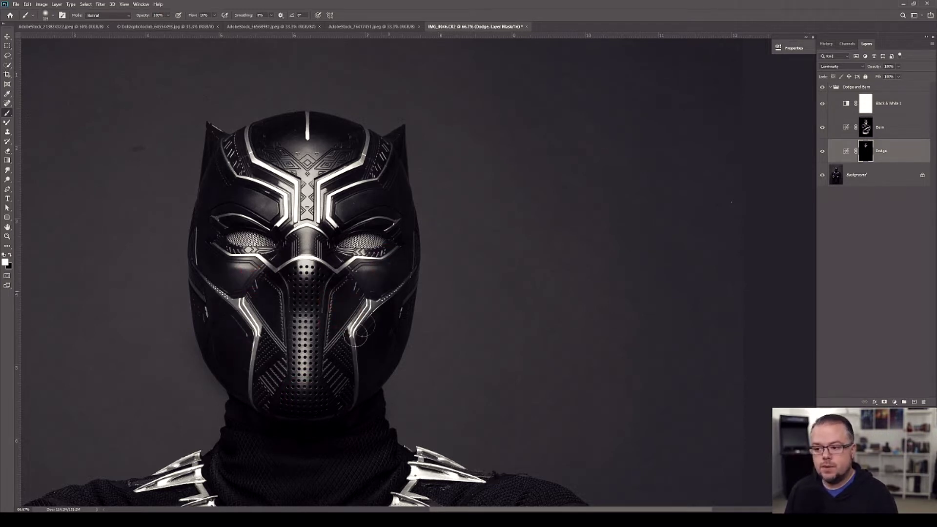
# - Lighten the forehead lines, brow and eye areas of the panther mask on the Dodge layer's mask, resizing the brush to fit
pyautogui.keyDown('alt'); pyautogui.rightClick(264, 318); pyautogui.keyUp('alt')
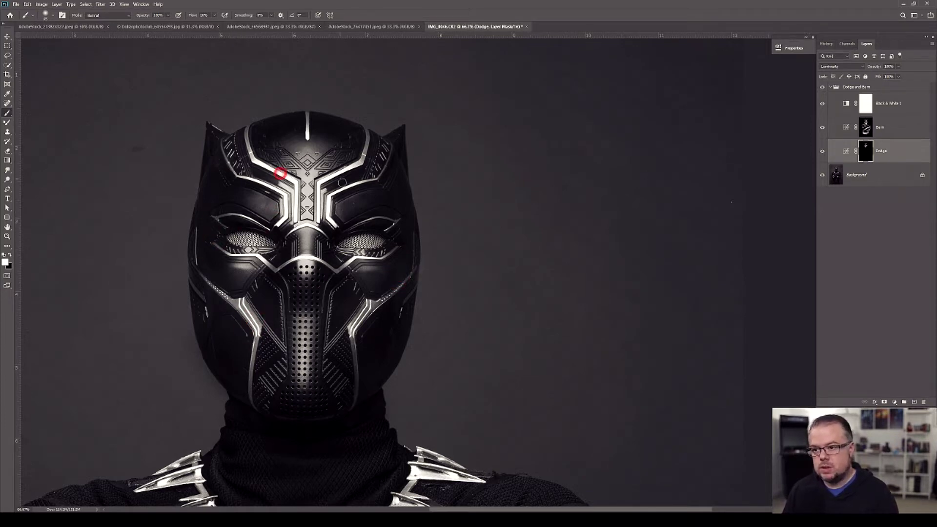
pyautogui.keyDown('alt'); pyautogui.rightClick(372, 148); pyautogui.keyUp('alt')
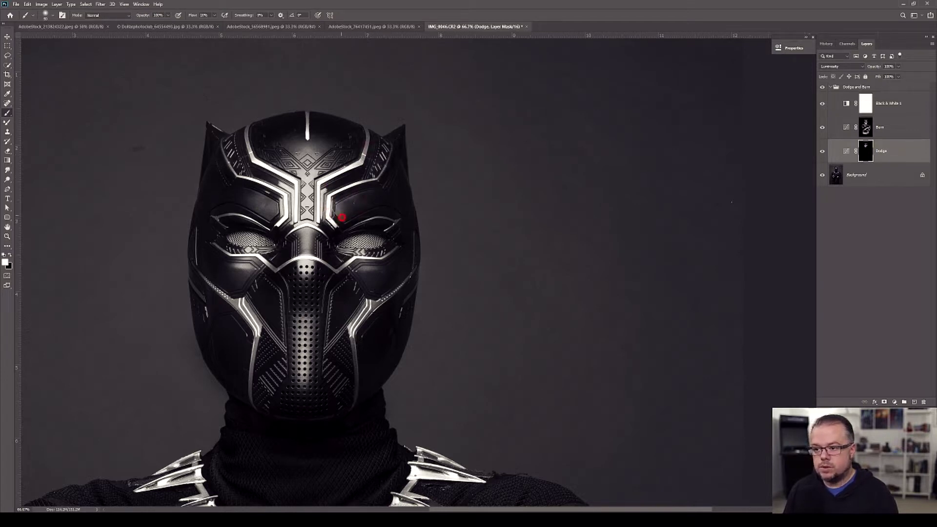
pyautogui.moveTo(388, 233); pyautogui.dragTo(354, 246)
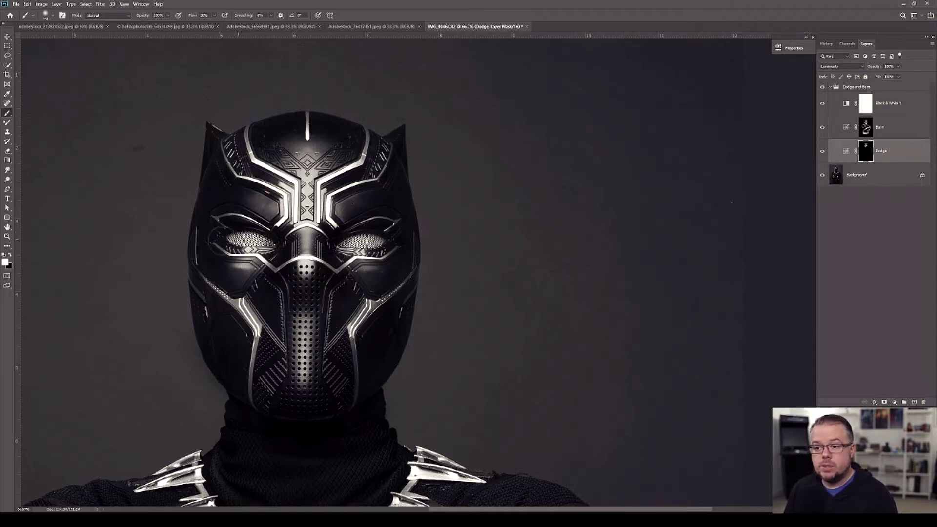
# - Lighten the neck fabric and both shoulders around the necklace on the Dodge layer's mask
pyautogui.moveTo(278, 417); pyautogui.dragTo(313, 220)
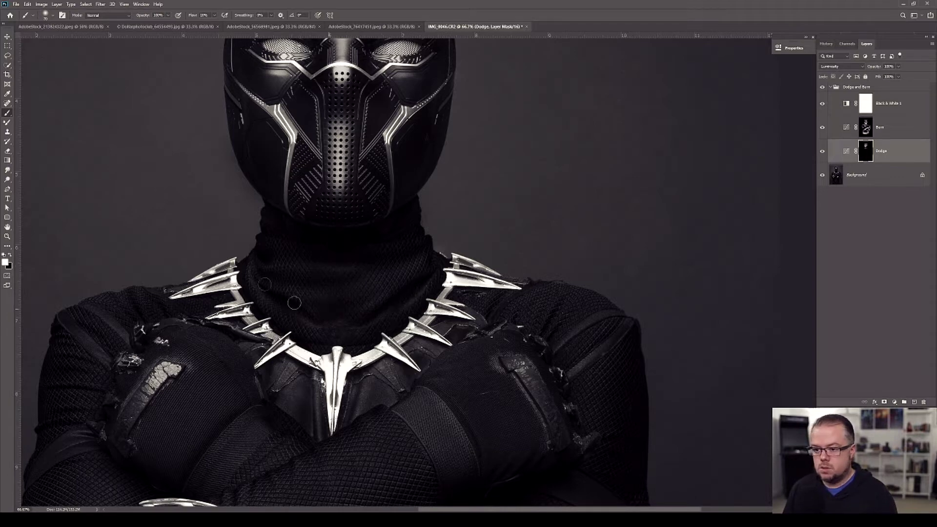
pyautogui.moveTo(387, 243); pyautogui.dragTo(402, 250)
pyautogui.click(570, 323)
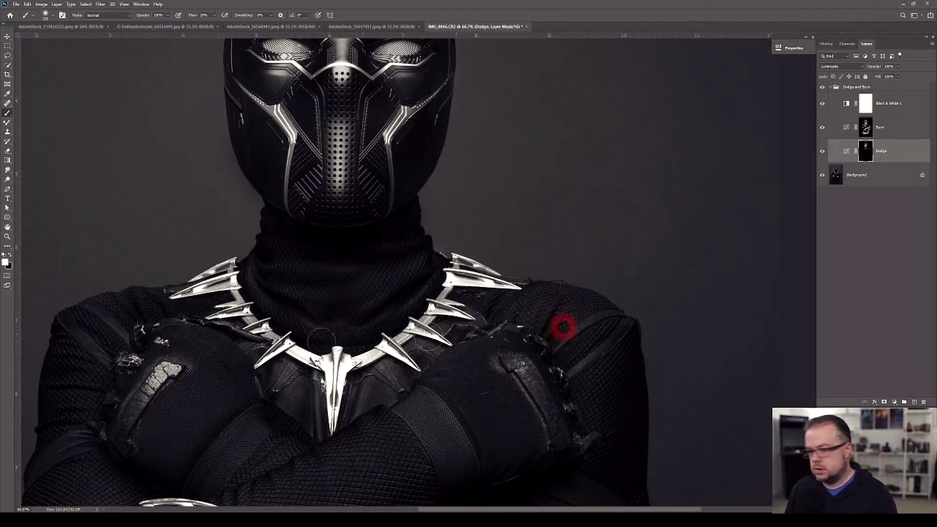
pyautogui.moveTo(126, 313)
pyautogui.mouseDown()
pyautogui.moveTo(96, 359)
pyautogui.moveTo(121, 238)
pyautogui.mouseUp()
pyautogui.click(335, 265)
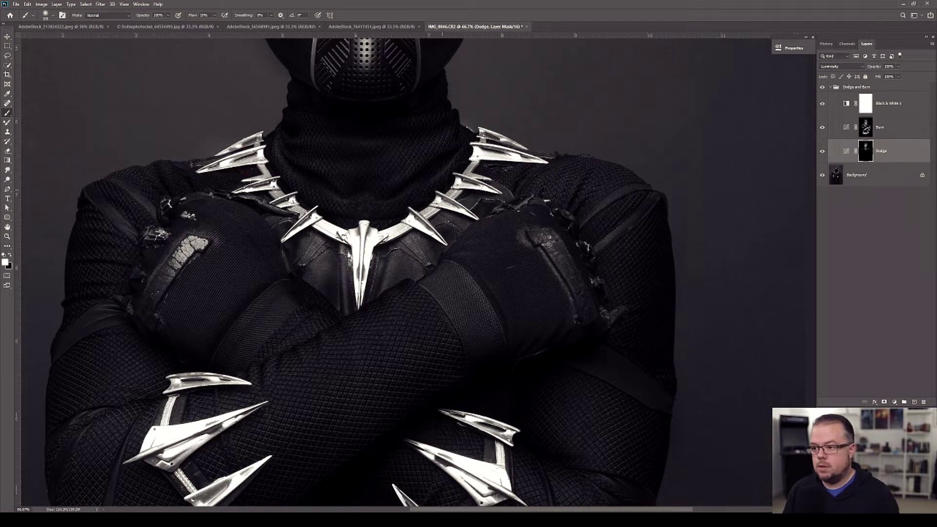
# - Lighten the two gloves and the top of the front forearm with a larger brush on the Dodge layer's mask
pyautogui.moveTo(314, 339); pyautogui.dragTo(370, 253)
pyautogui.hotkey('ctrl', 'r')
pyautogui.click(275, 163)
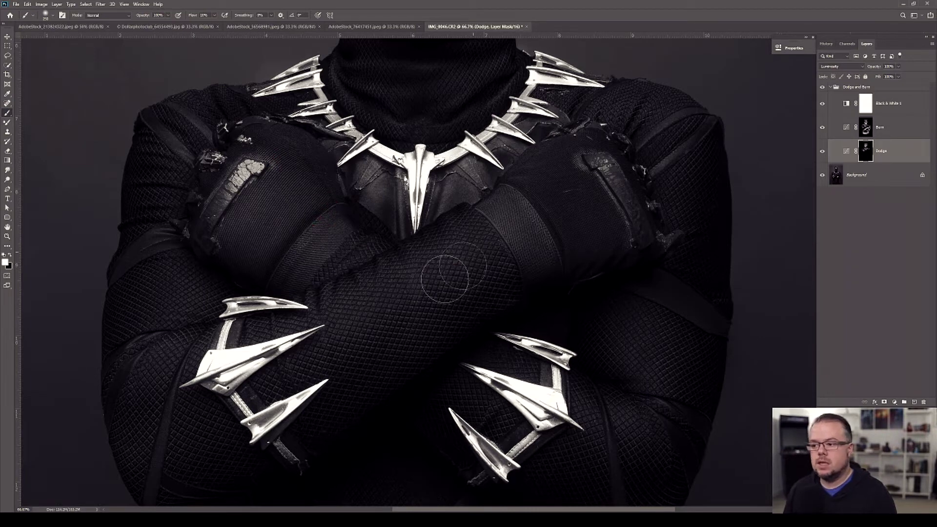
pyautogui.click(557, 193)
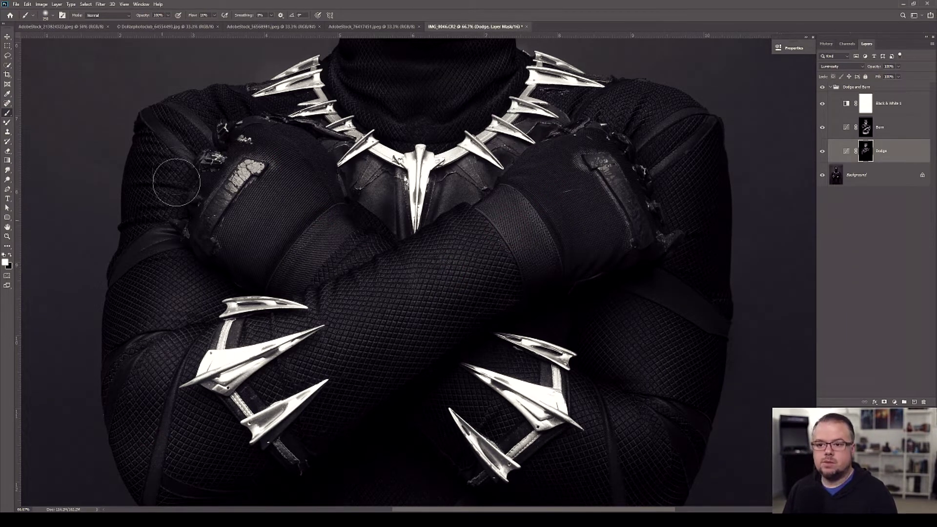
# - Lighten the sleeve around the claw cuffs and the upper arm on the image's right side
pyautogui.moveTo(488, 410); pyautogui.dragTo(429, 283)
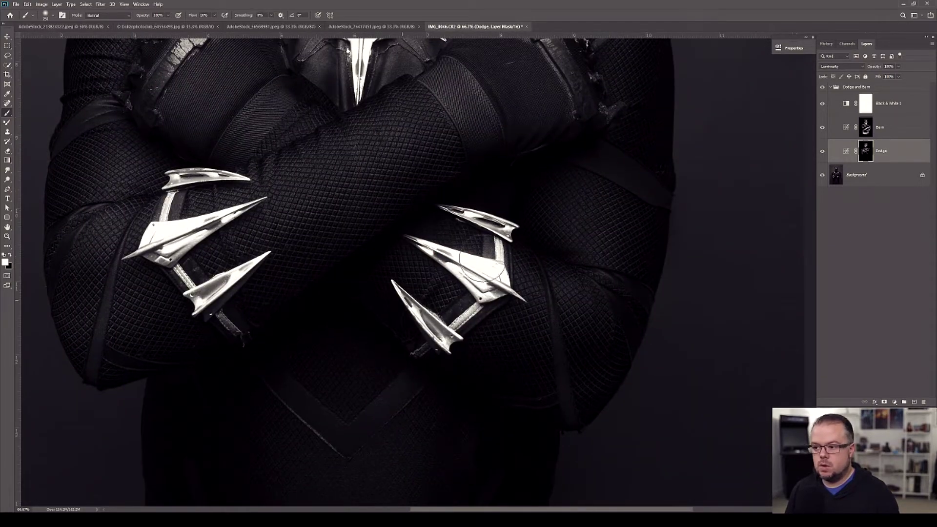
pyautogui.click(569, 178)
pyautogui.moveTo(624, 203); pyautogui.dragTo(516, 372)
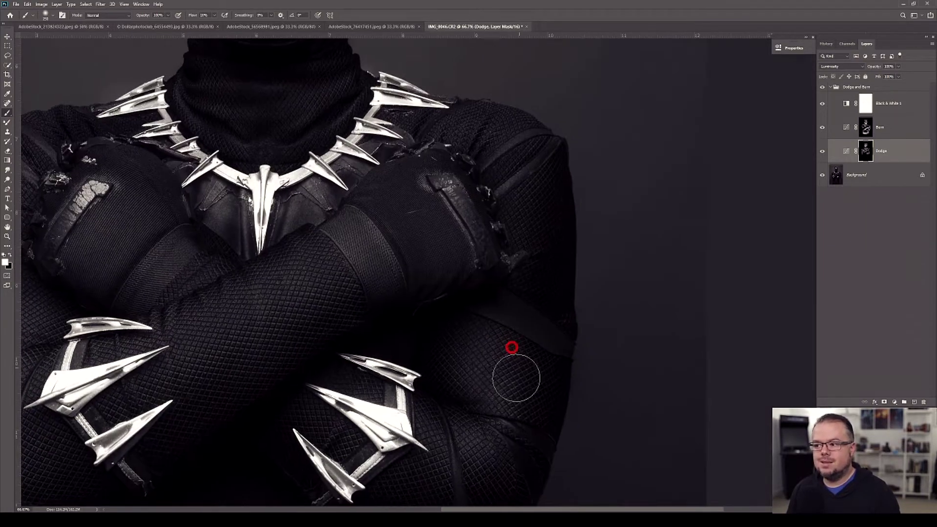
pyautogui.click(503, 187)
pyautogui.moveTo(448, 224)
pyautogui.mouseDown()
pyautogui.moveTo(496, 121)
pyautogui.moveTo(593, 58)
pyautogui.mouseUp()
pyautogui.click(314, 192)
# - Lighten the chevron and abdomen below the crossed arms by painting white on the Dodge layer's mask with a much larger brush
pyautogui.moveTo(361, 383); pyautogui.dragTo(337, 199)
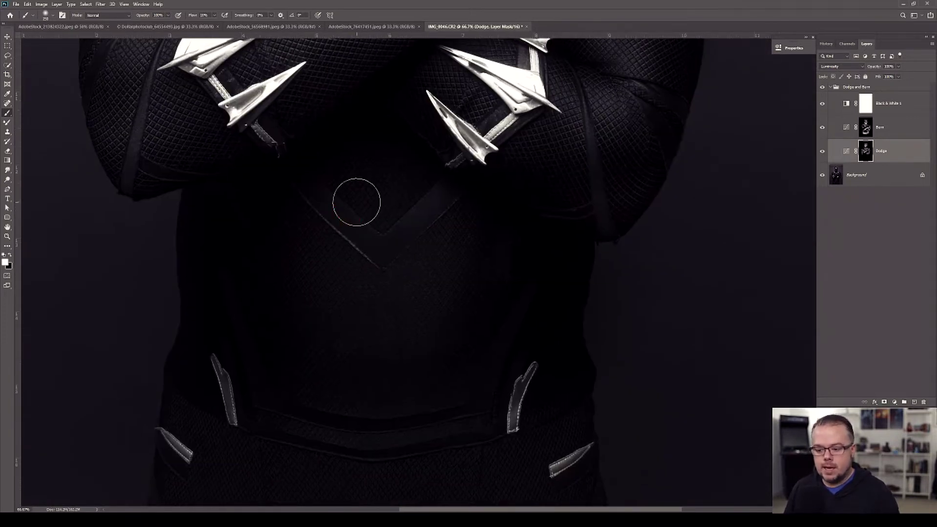
pyautogui.press(']')
pyautogui.press(']')
pyautogui.press(']')
pyautogui.moveTo(387, 136)
pyautogui.mouseDown()
pyautogui.moveTo(353, 332)
pyautogui.moveTo(373, 235)
pyautogui.mouseUp()
pyautogui.press('x')
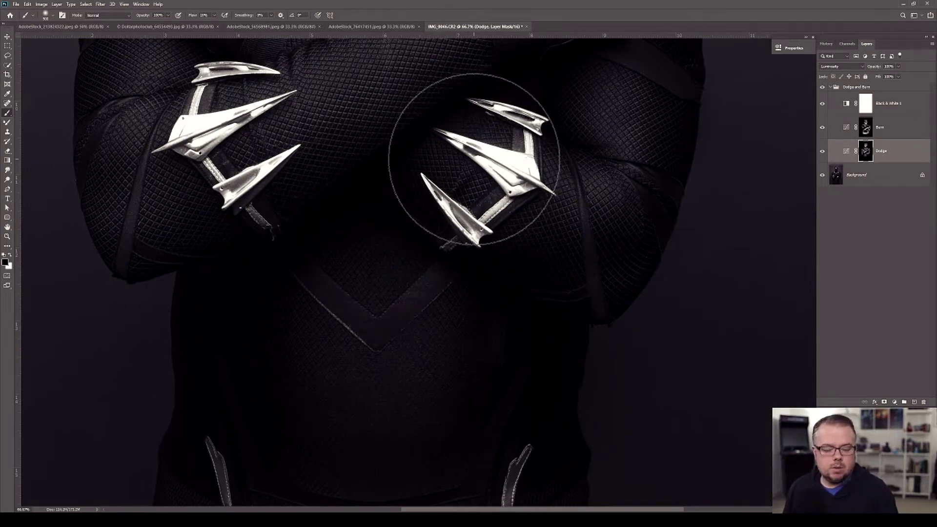
pyautogui.press('x')
pyautogui.moveTo(331, 293); pyautogui.dragTo(314, 293)
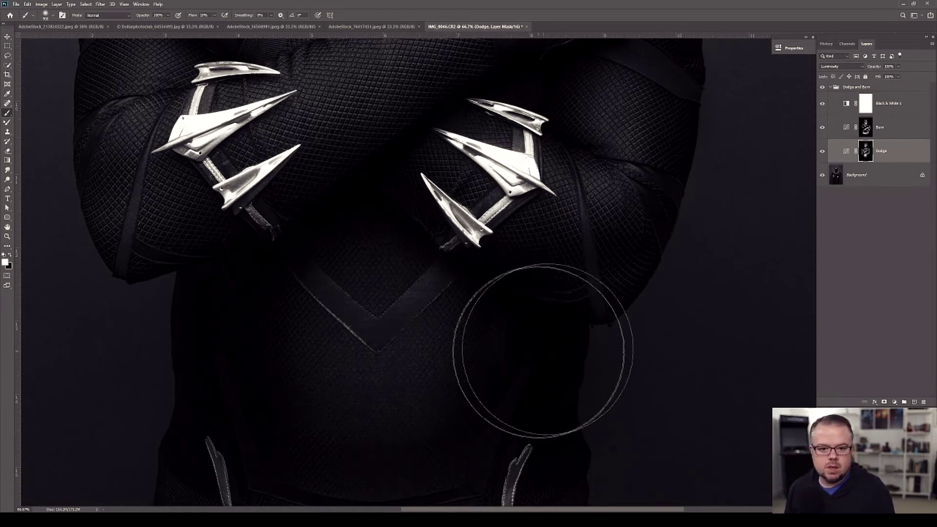
# - Tone down the lightened abdomen by painting black over it on the Dodge layer's mask
pyautogui.press('x')
pyautogui.moveTo(388, 372); pyautogui.dragTo(428, 334)
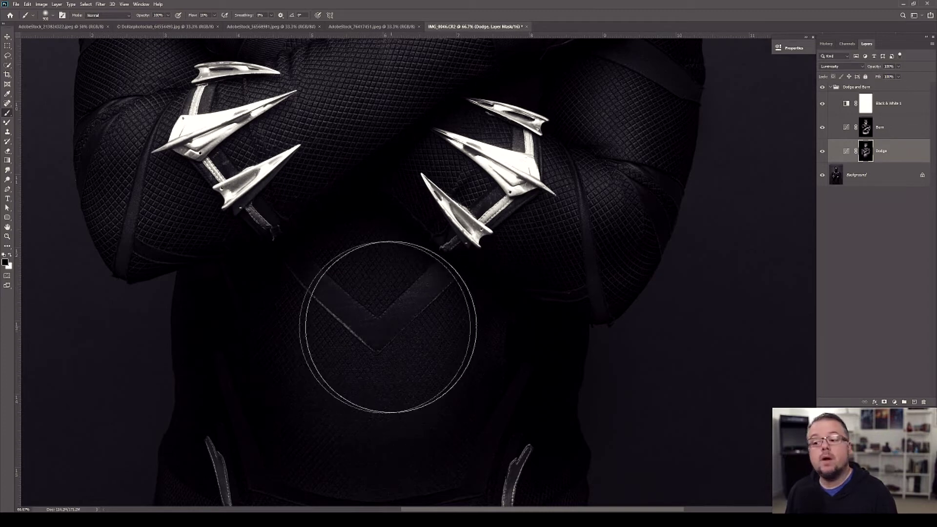
pyautogui.moveTo(348, 371); pyautogui.dragTo(338, 324)
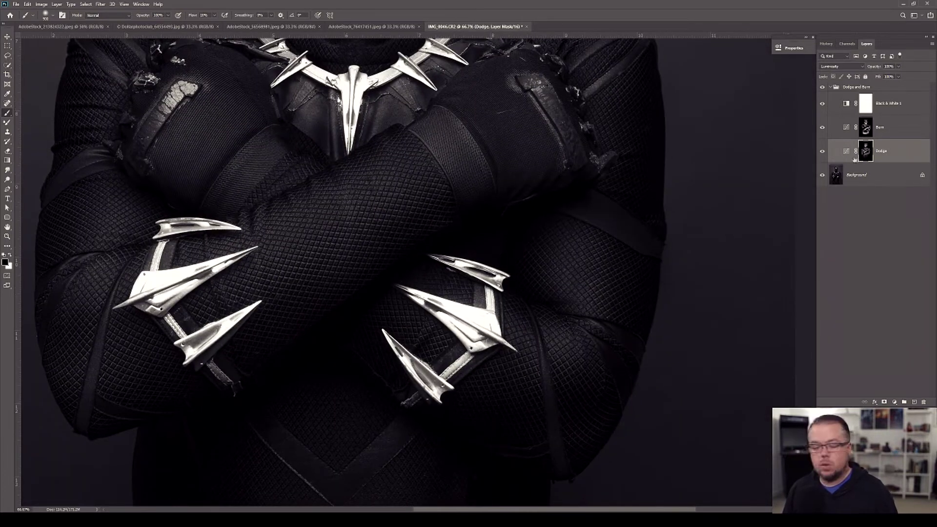
# - Switch back to white and lighten the glove and sleeve on the image's right side with a much smaller brush
pyautogui.press('x')
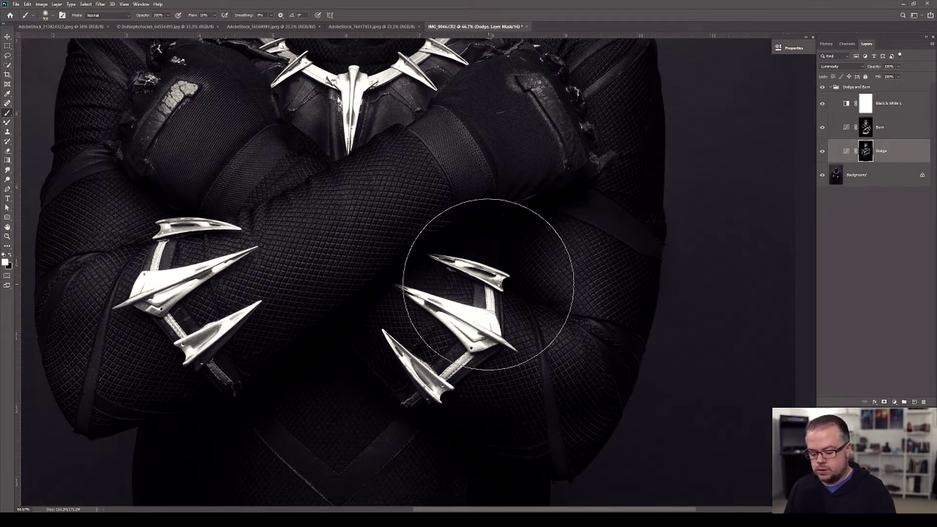
pyautogui.press('[')
pyautogui.press('[')
pyautogui.press('[')
pyautogui.press('[')
pyautogui.press('[')
pyautogui.press('[')
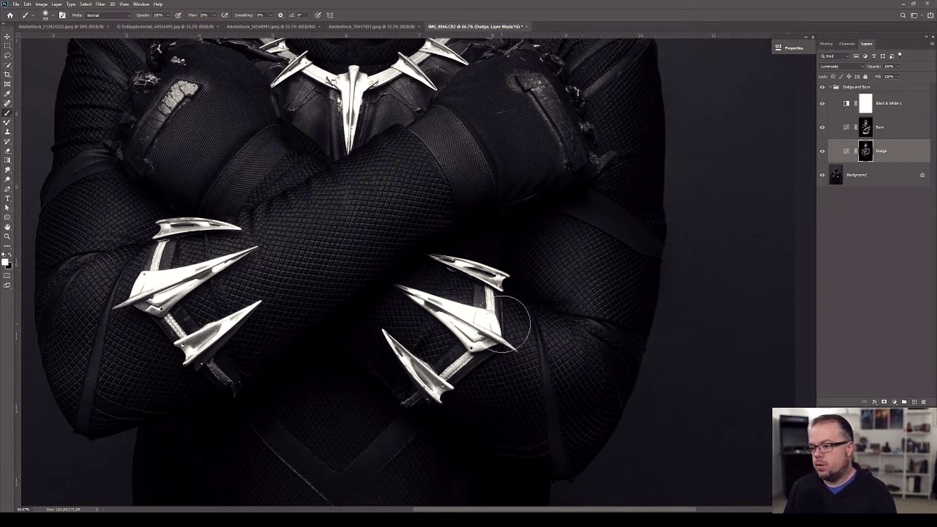
pyautogui.press('[')
pyautogui.press('[')
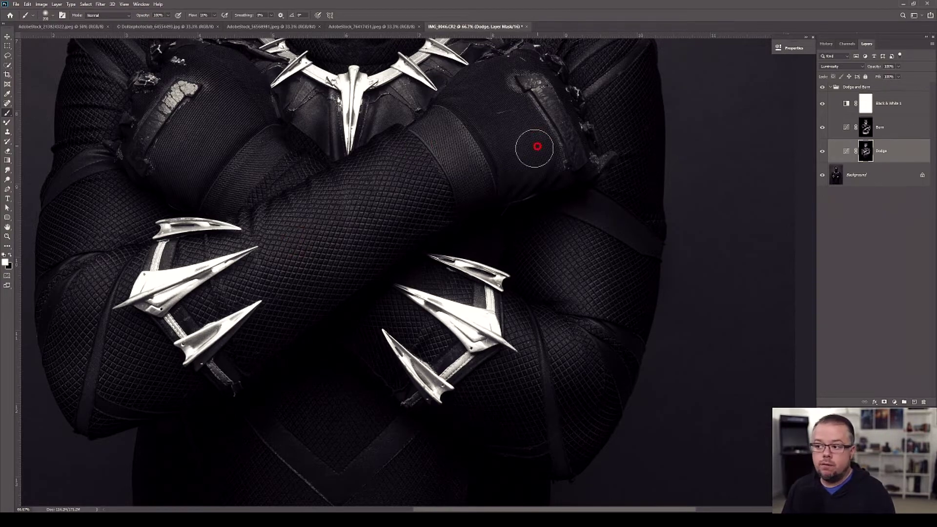
# - Lighten the leather chest panels on both sides of the necklace's central pendant
pyautogui.scroll(5, 67, 355)
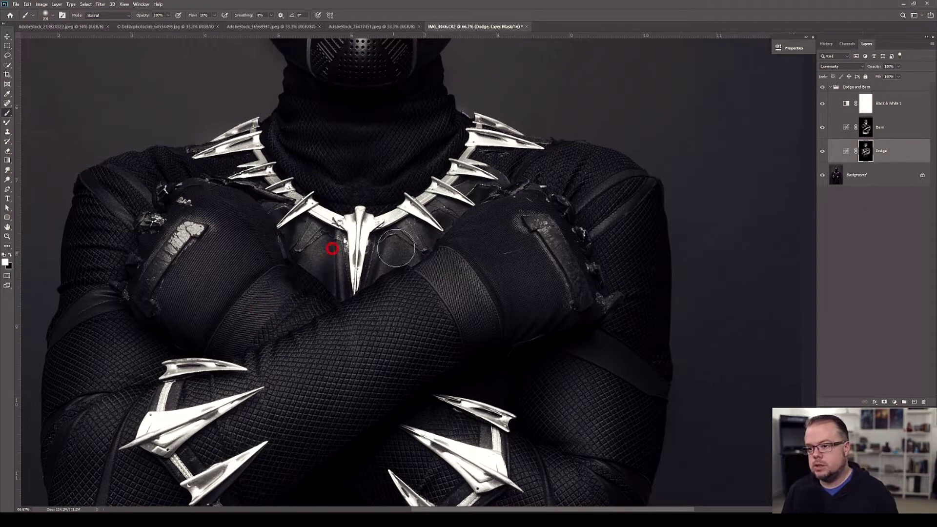
pyautogui.moveTo(341, 203); pyautogui.dragTo(346, 295)
pyautogui.hotkey('ctrl', 'r')
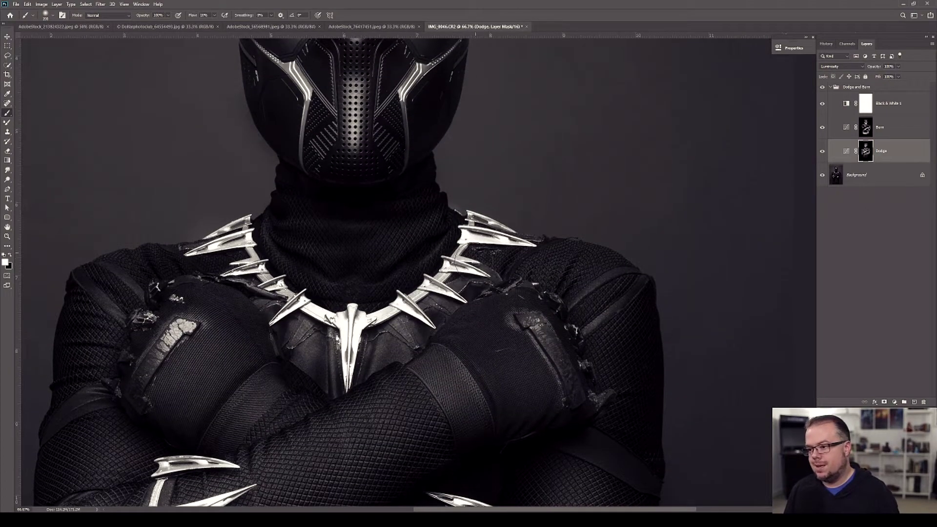
# - Add a final pass of lightening to the panther mask's lower cheeks on the Dodge layer's mask
pyautogui.scroll(6, 522, 224)
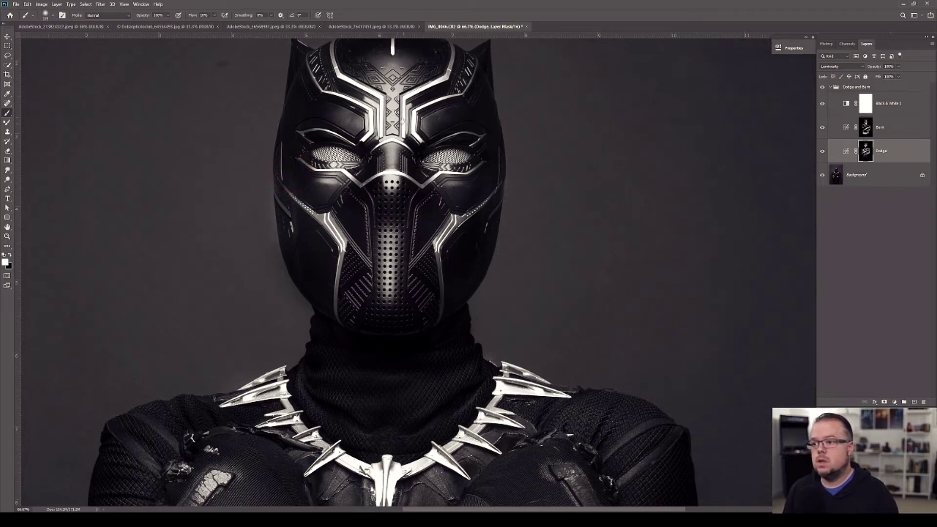
pyautogui.moveTo(347, 165); pyautogui.dragTo(308, 295)
pyautogui.moveTo(418, 229); pyautogui.dragTo(433, 104)
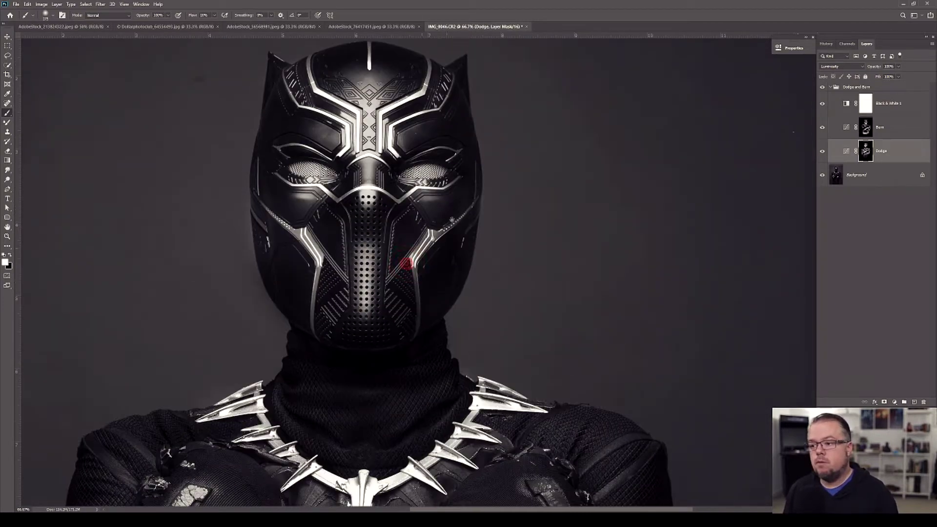
pyautogui.moveTo(415, 377); pyautogui.dragTo(429, 240)
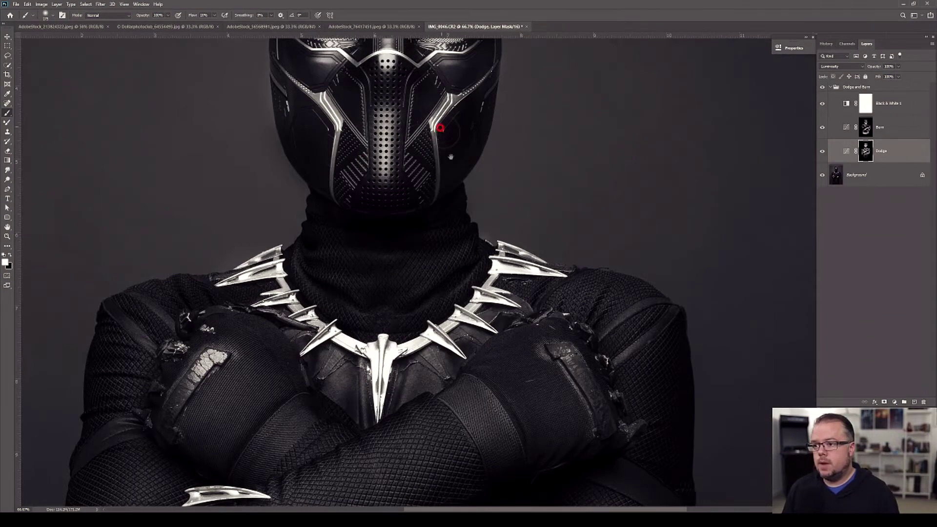
pyautogui.moveTo(432, 342); pyautogui.dragTo(466, 157)
pyautogui.moveTo(425, 69); pyautogui.dragTo(422, 181)
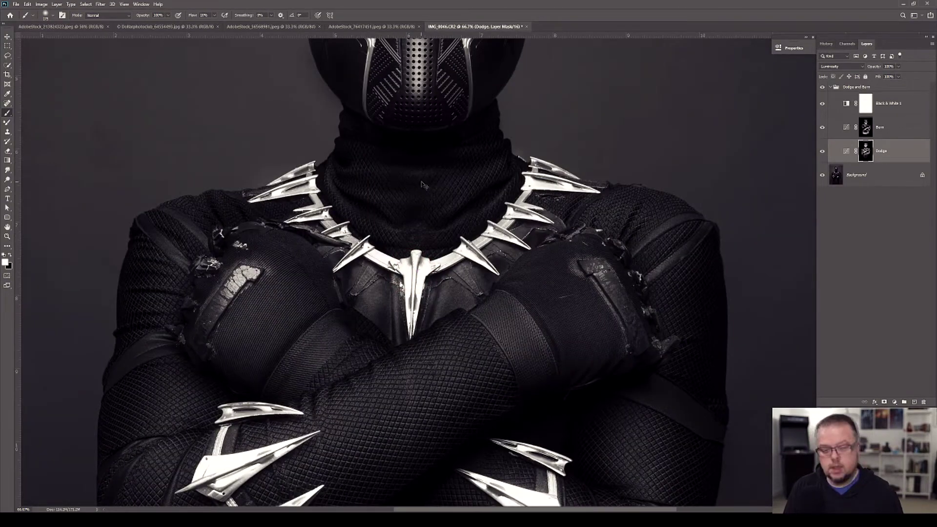
# - Compare the whole portrait with the Dodge and Burn group hidden and shown, keeping the Black & White layer turned off
pyautogui.hotkey('ctrl', '-')
pyautogui.hotkey('ctrl', '-')
pyautogui.hotkey('ctrl', '-')
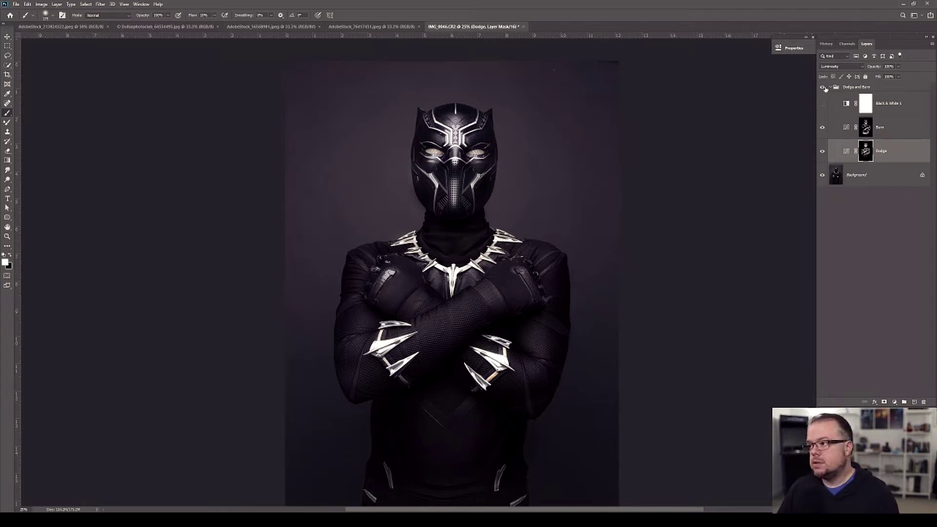
pyautogui.click(824, 89)
pyautogui.click(823, 88)
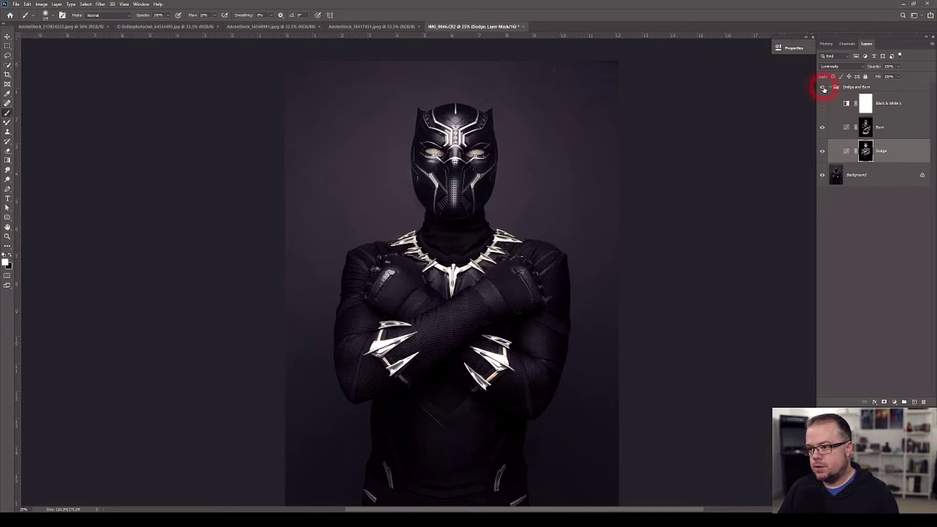
pyautogui.click(824, 90)
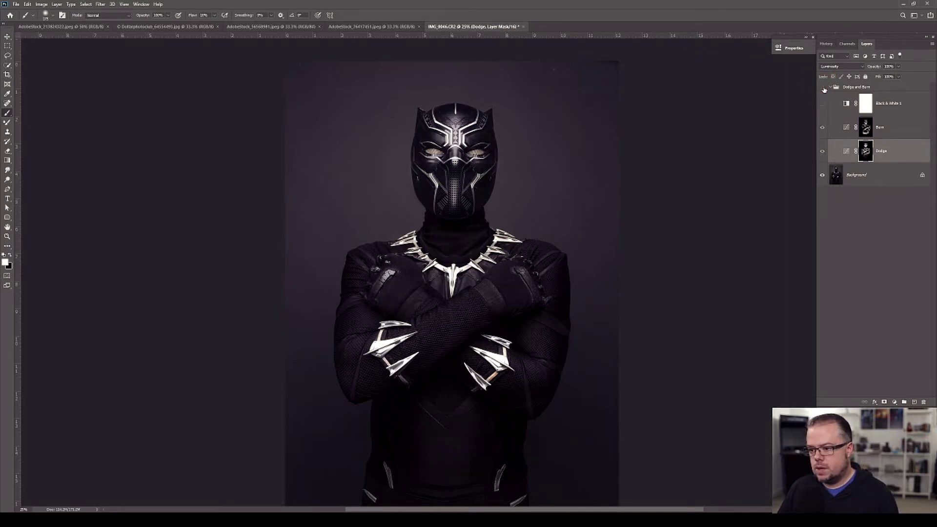
pyautogui.click(823, 88)
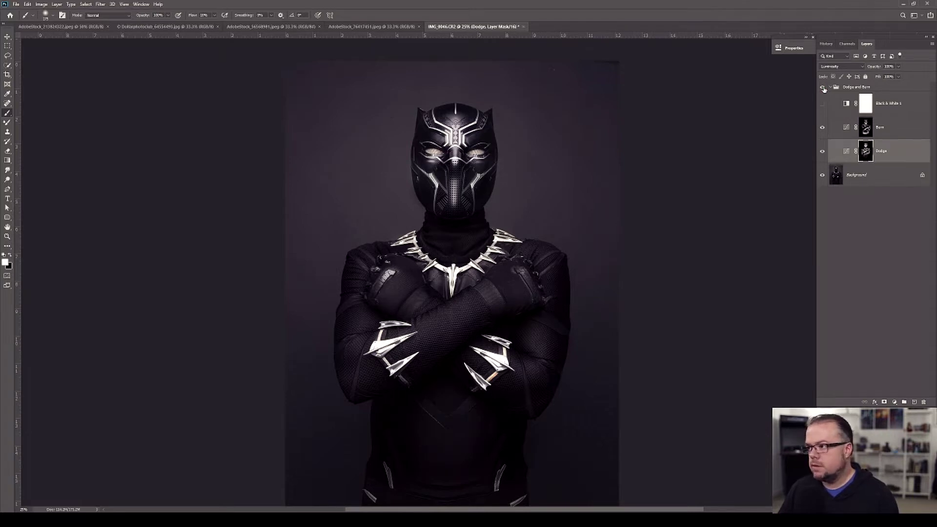
pyautogui.click(824, 89)
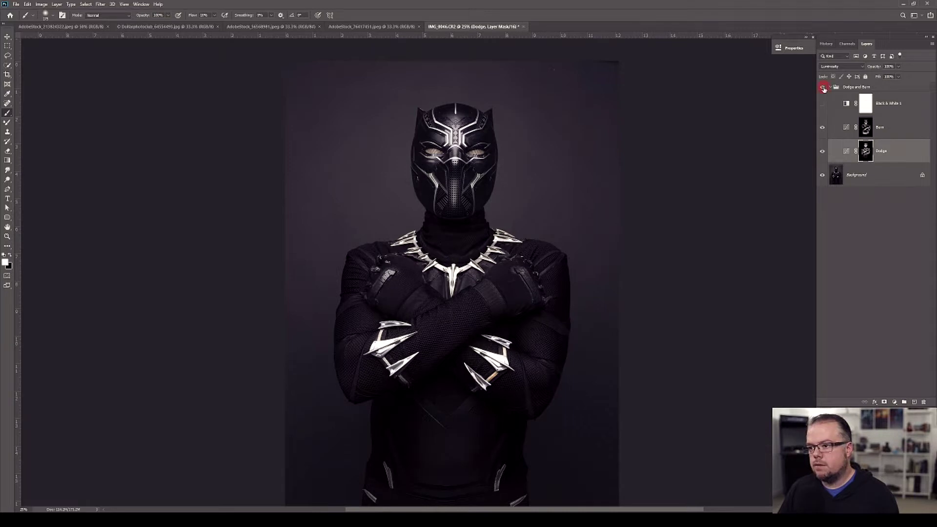
pyautogui.click(823, 89)
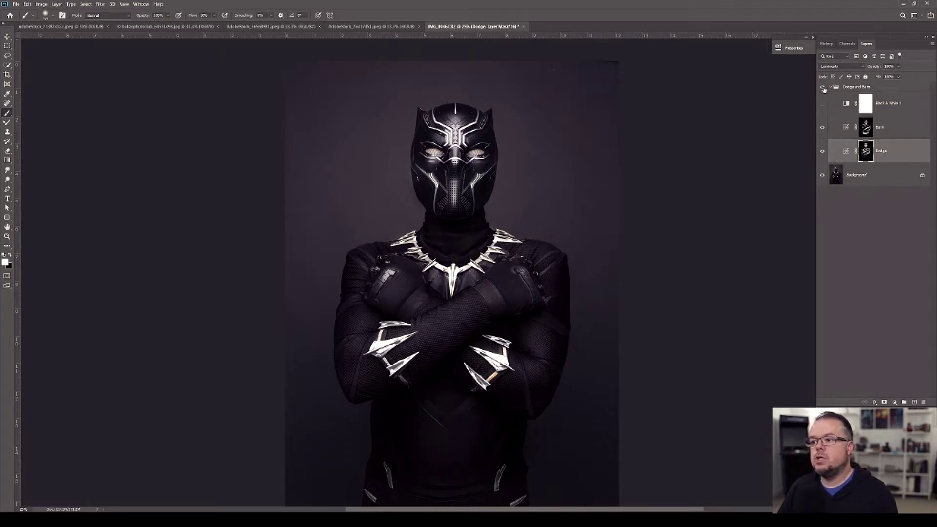
pyautogui.click(824, 89)
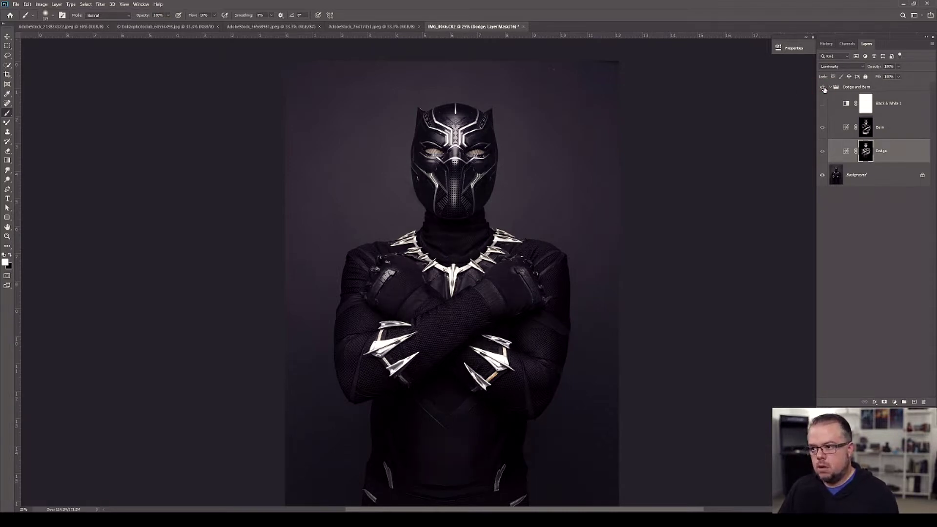
pyautogui.click(824, 89)
pyautogui.click(824, 89)
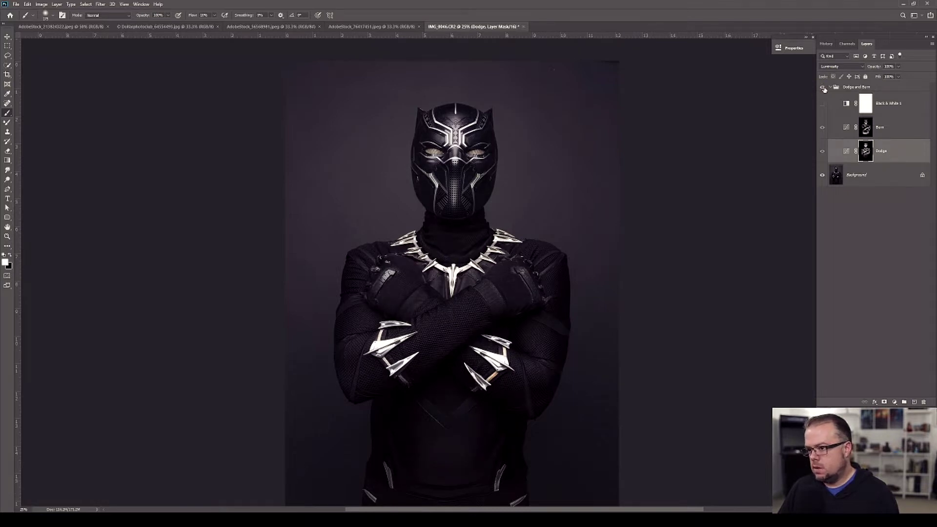
pyautogui.click(824, 89)
pyautogui.click(824, 89)
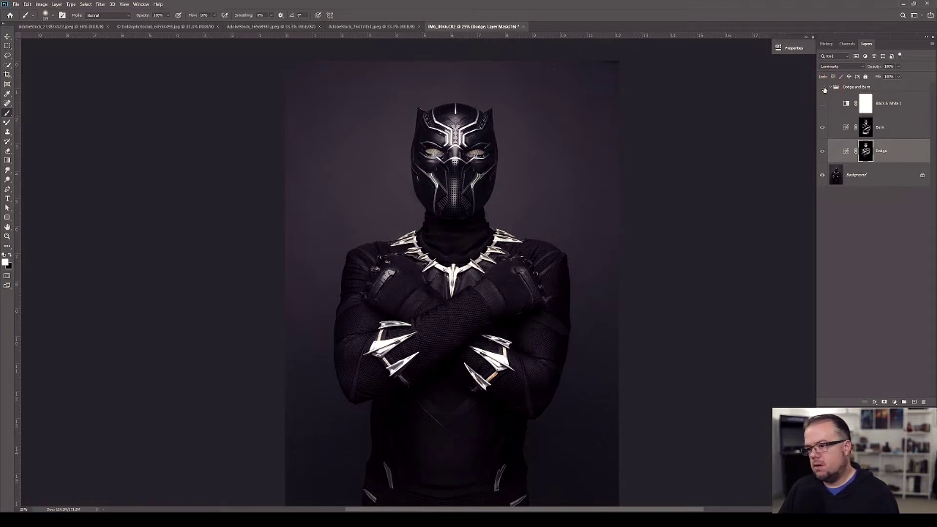
pyautogui.click(824, 89)
pyautogui.click(824, 89)
pyautogui.click(825, 89)
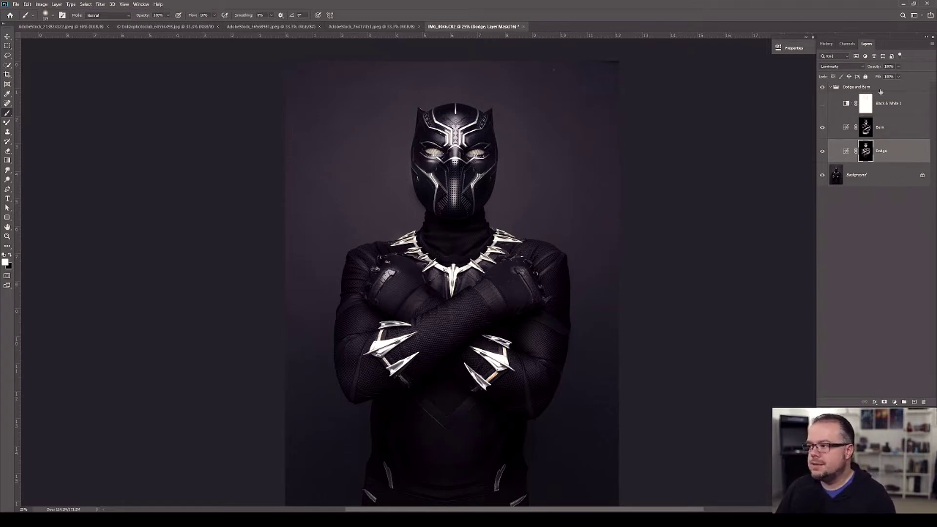
pyautogui.click(822, 102)
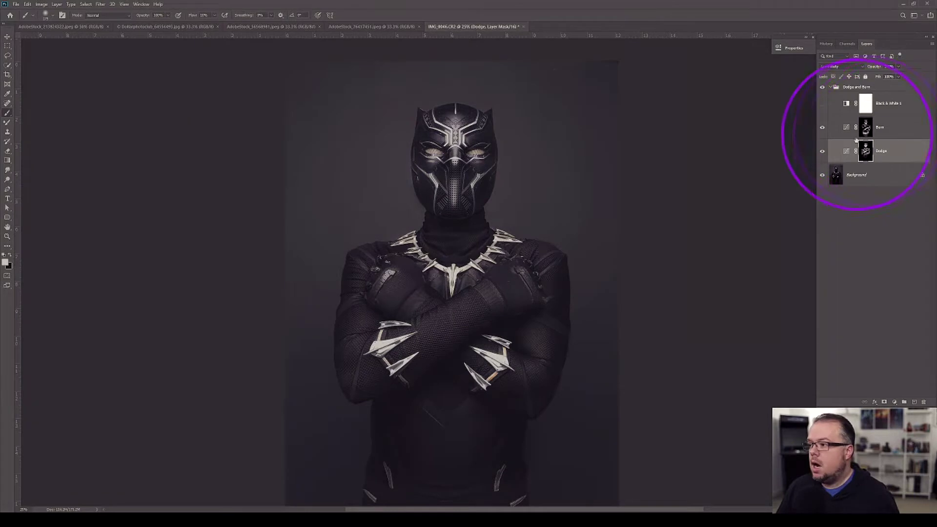
# - Reduce the Dodge layer's opacity to about 79% to soften the lightening on the mask and suit
pyautogui.click(897, 68)
pyautogui.moveTo(896, 76); pyautogui.dragTo(891, 77)
pyautogui.click(913, 72)
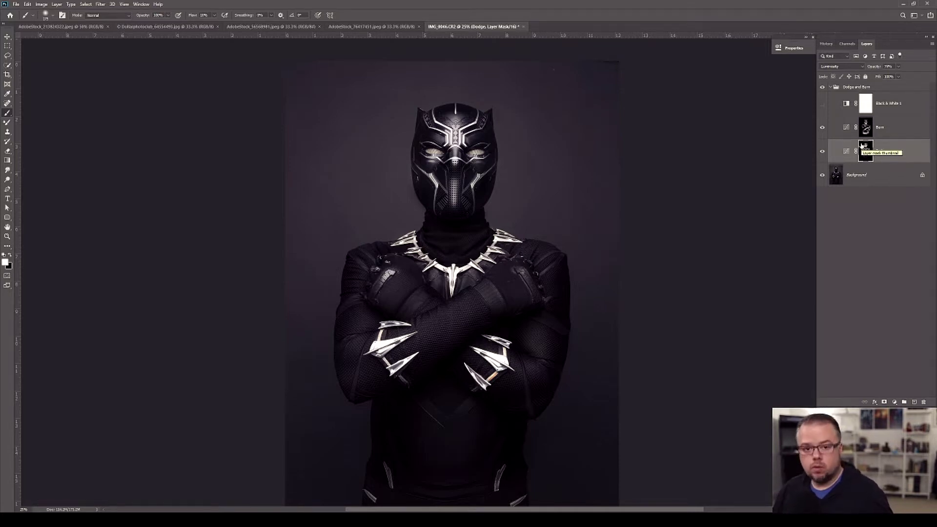
# - Flatten the image and select the figure automatically with Select Subject
pyautogui.click(56, 5)
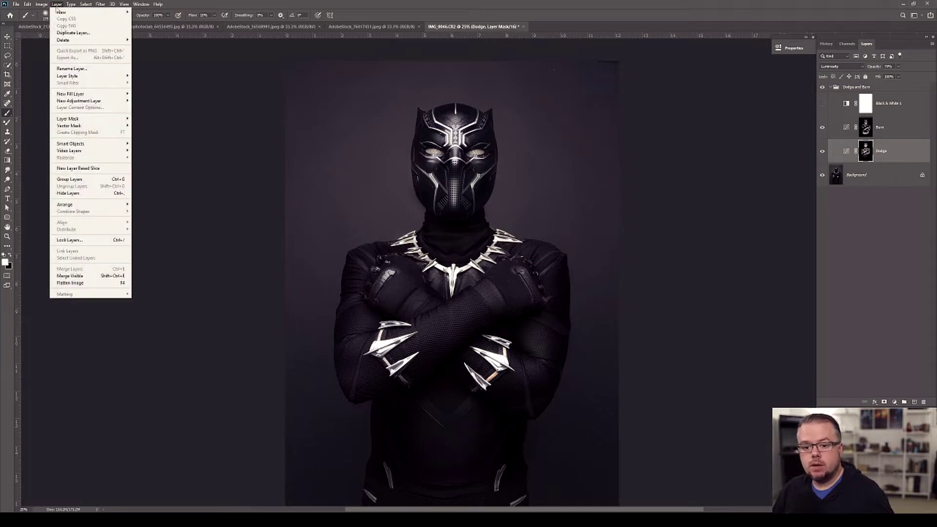
pyautogui.click(87, 287)
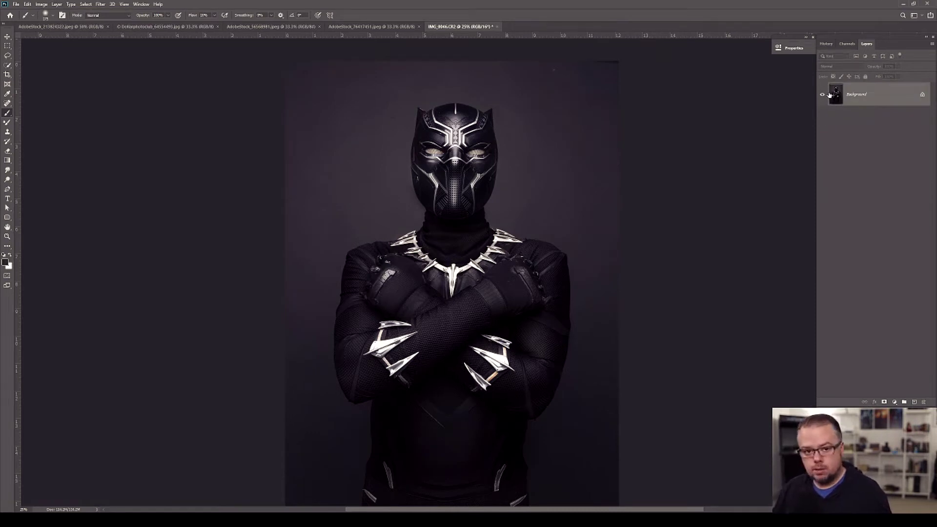
pyautogui.press('w')
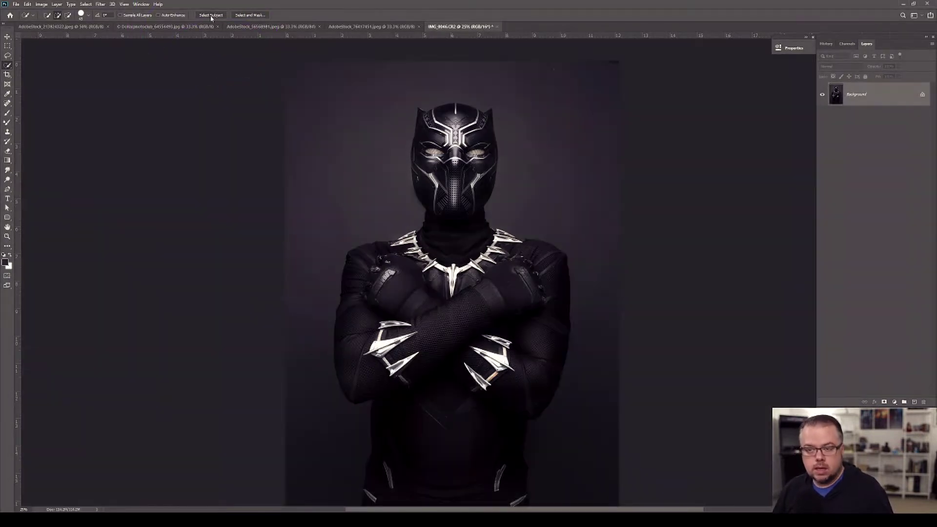
pyautogui.click(211, 16)
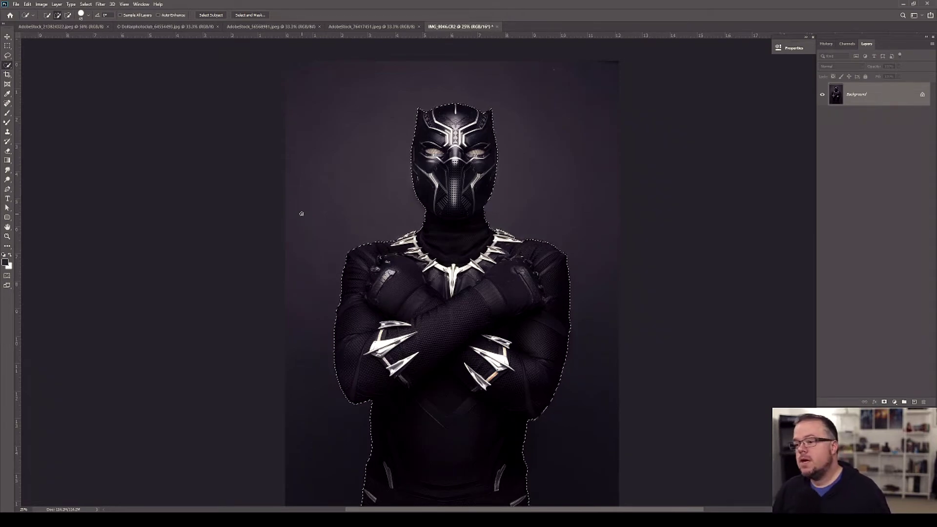
# - Add the missed shoulder strip beside the necklace spikes on the image's right to the selection with a small Quick Selection brush
pyautogui.press('z')
pyautogui.click(475, 147)
pyautogui.click(474, 148)
pyautogui.click(474, 147)
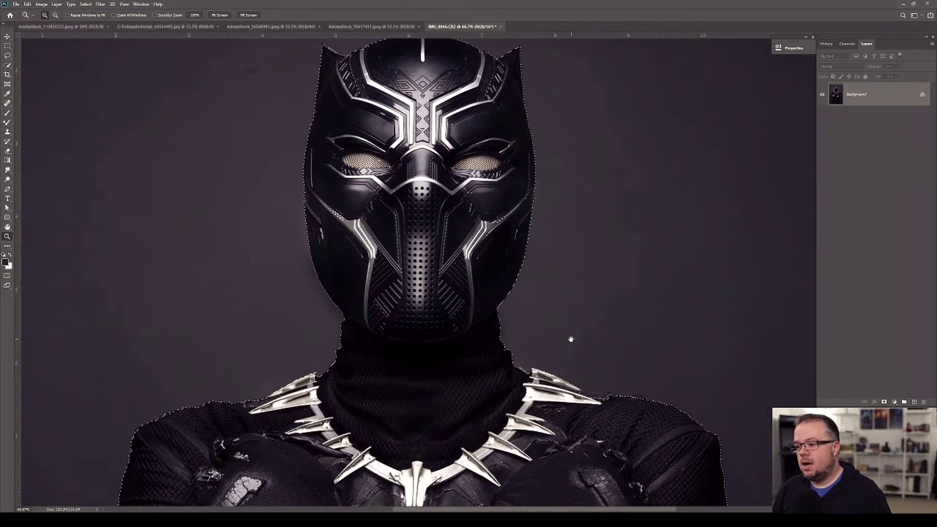
pyautogui.click(533, 364)
pyautogui.click(534, 364)
pyautogui.press('space')
pyautogui.moveTo(272, 241); pyautogui.dragTo(640, 243)
pyautogui.moveTo(331, 299); pyautogui.dragTo(403, 224)
pyautogui.moveTo(506, 259); pyautogui.dragTo(578, 244)
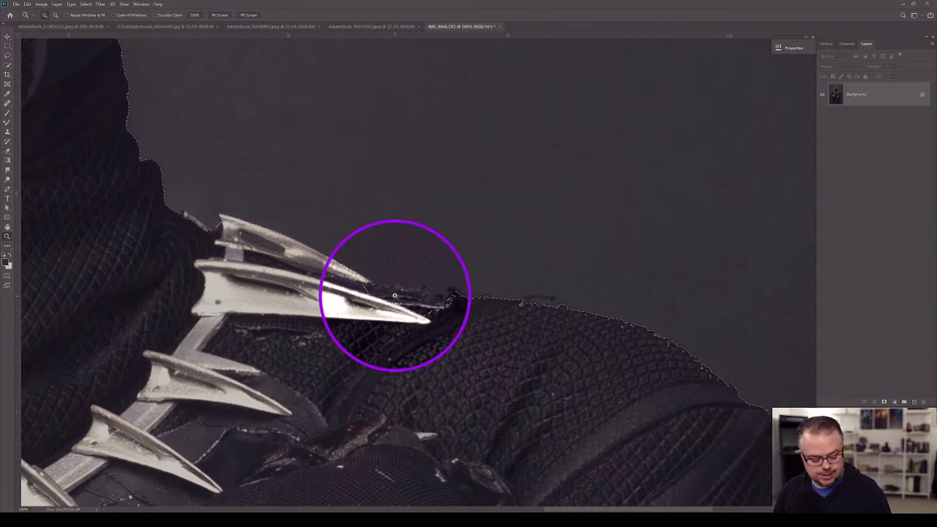
pyautogui.press('w')
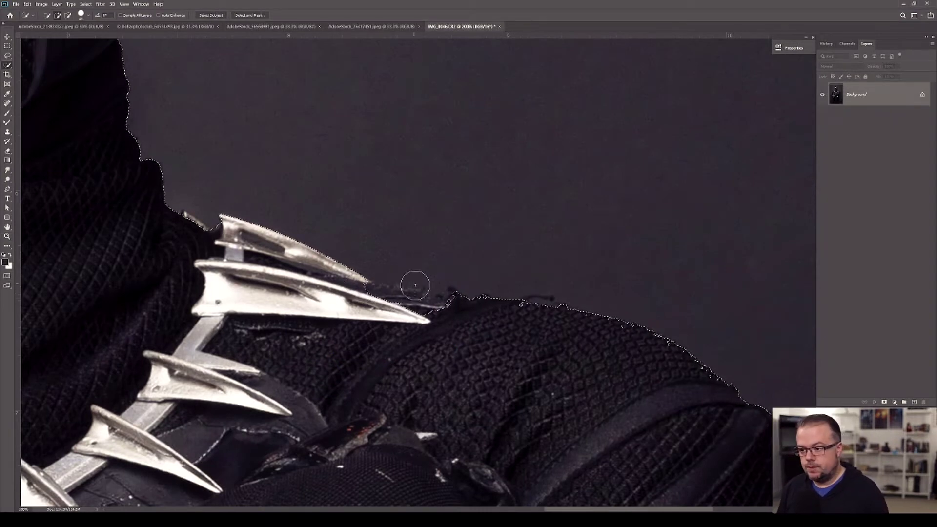
pyautogui.press('[')
pyautogui.press('[')
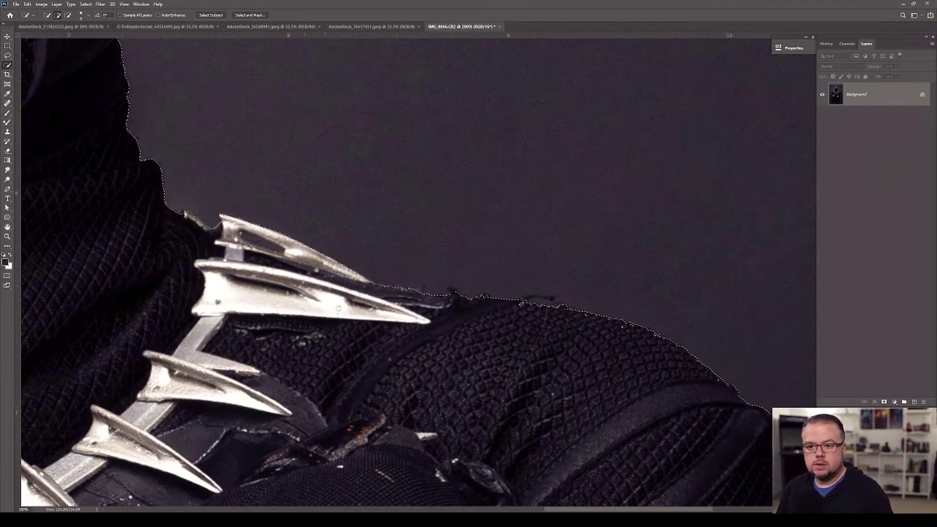
# - Examine the selection edge down the arm on the image's right, along the waist and around both hips
pyautogui.scroll(-5, 548, 439)
pyautogui.hscroll(2, 548, 439)
pyautogui.scroll(-10, 470, 197)
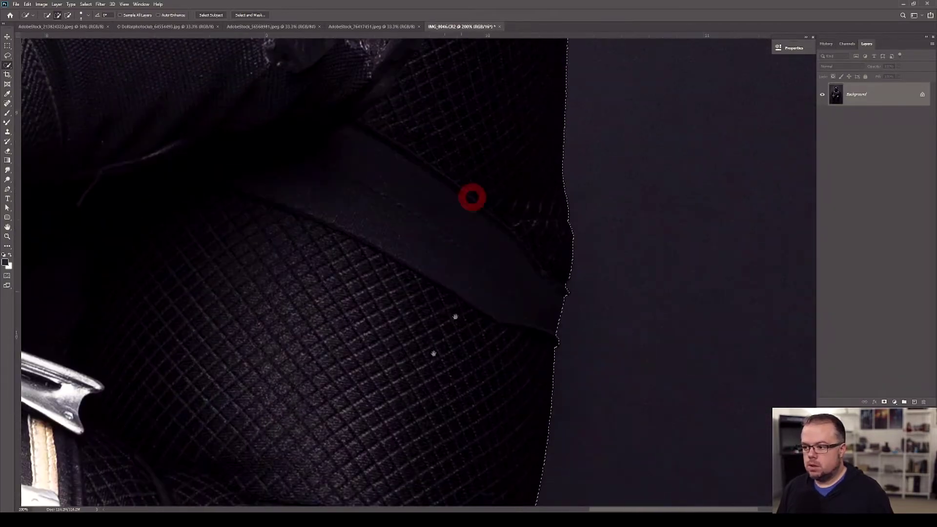
pyautogui.scroll(-15, 471, 211)
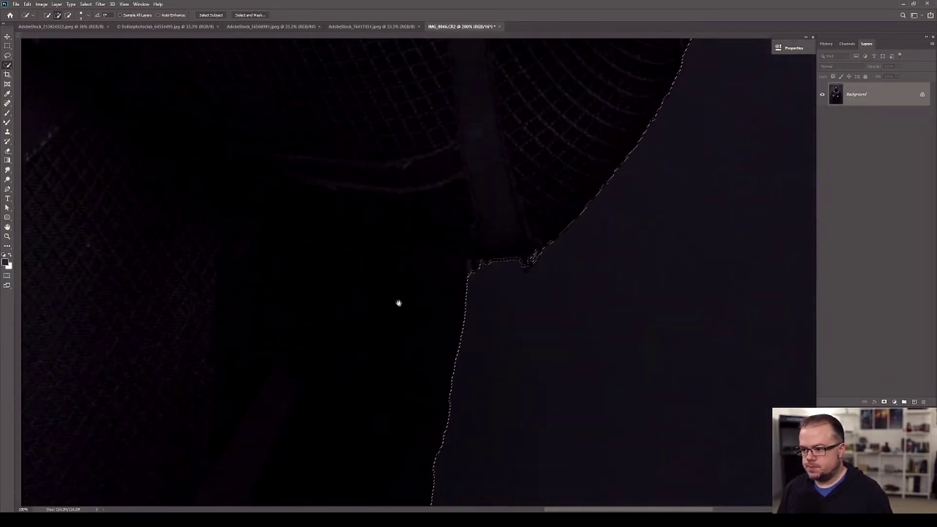
pyautogui.scroll(-15, 403, 397)
pyautogui.hscroll(-5, 404, 209)
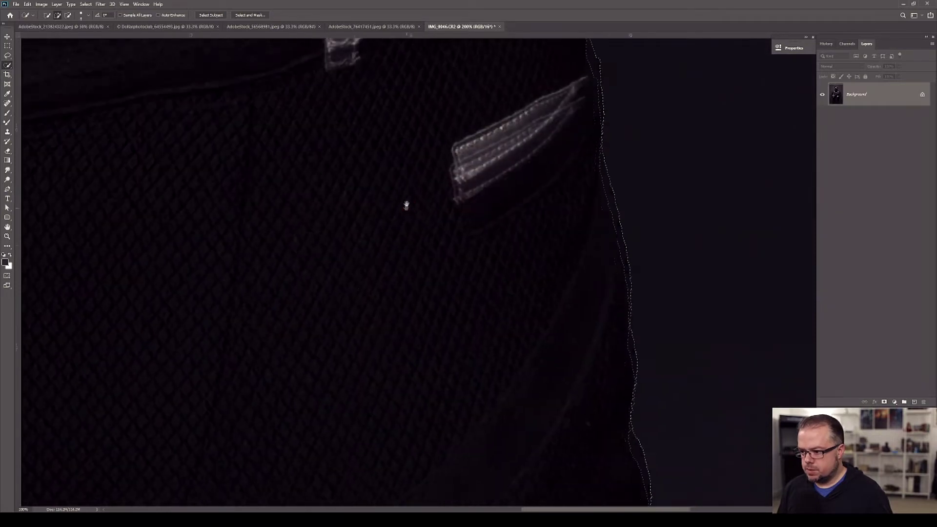
pyautogui.scroll(10, 339, 311)
pyautogui.hscroll(-8, 479, 265)
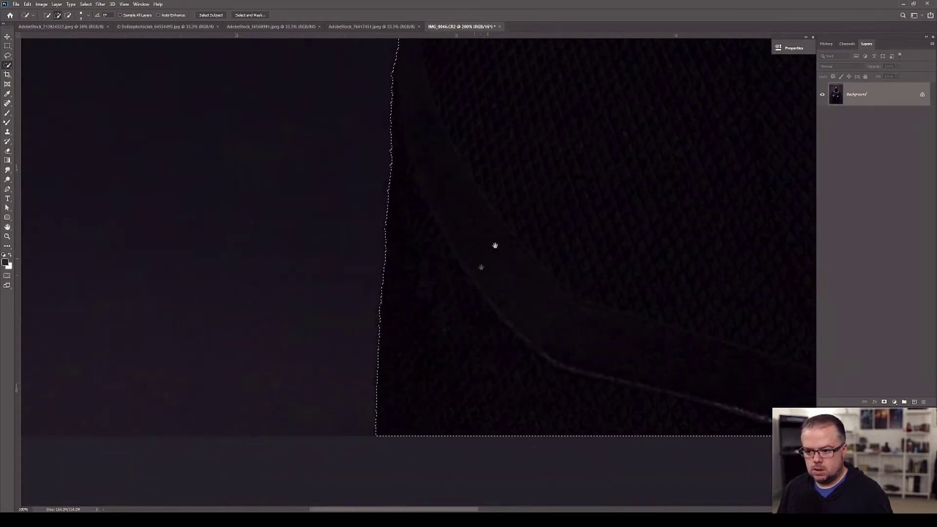
pyautogui.scroll(5, 435, 330)
pyautogui.scroll(-3, 418, 241)
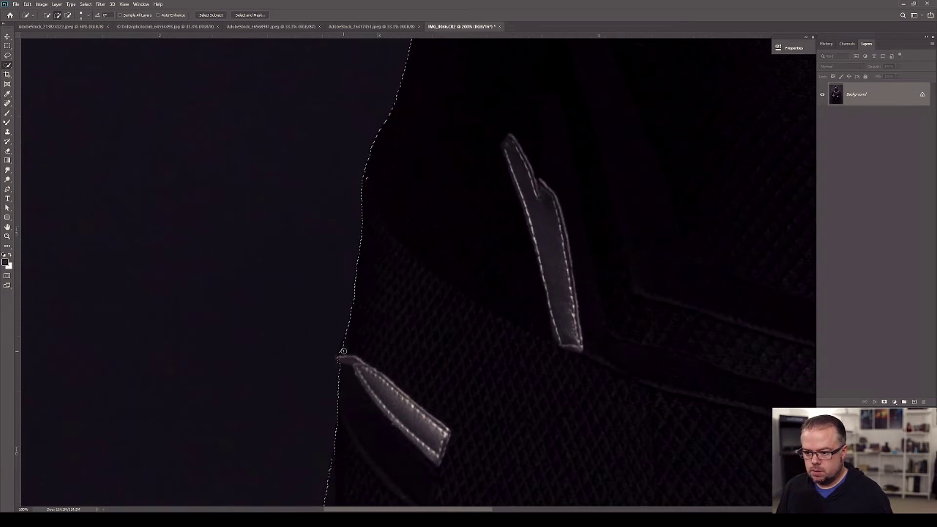
# - Fill the small unselected gap at the hip edge on the image's left with Quick Selection
pyautogui.press('z')
pyautogui.click(376, 176)
pyautogui.click(376, 186)
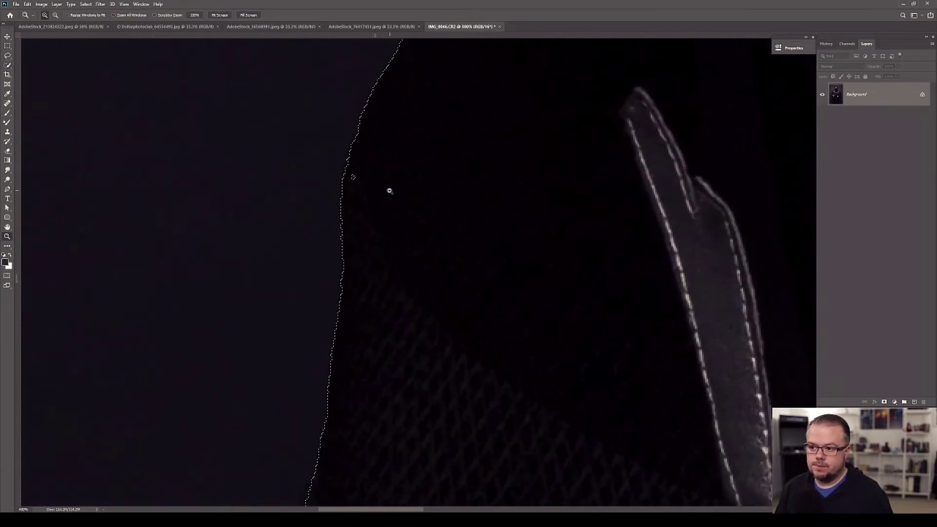
pyautogui.click(391, 189)
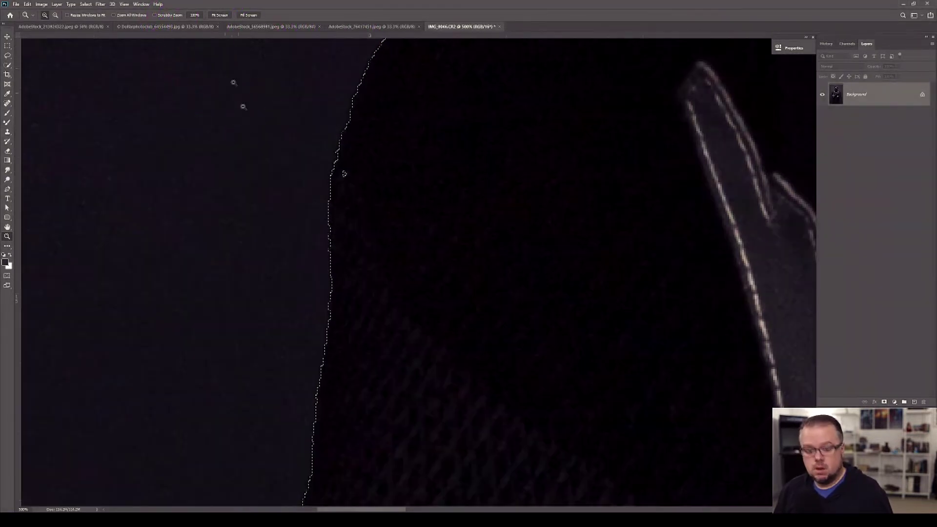
pyautogui.press('w')
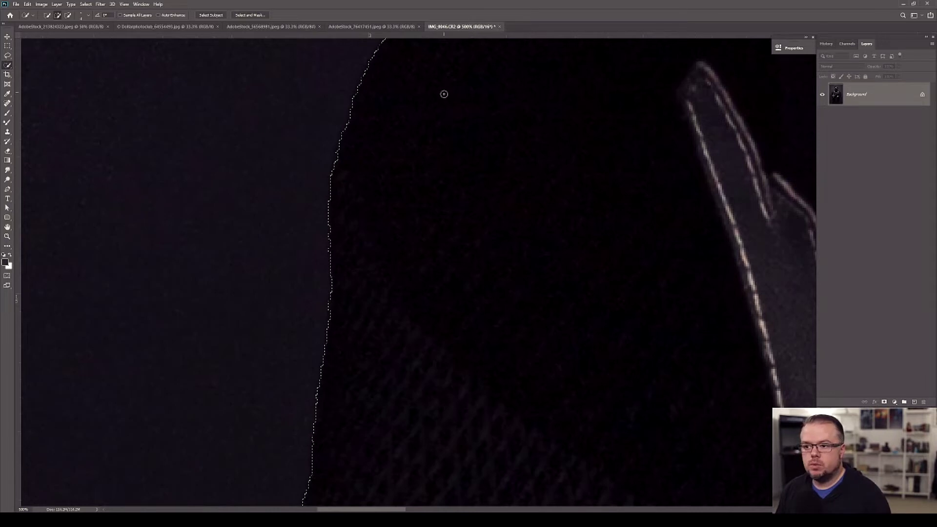
# - Subtract the background corner between the elbow and the waist on the image's left from the selection
pyautogui.moveTo(411, 97); pyautogui.dragTo(374, 299)
pyautogui.moveTo(397, 184)
pyautogui.mouseDown()
pyautogui.moveTo(342, 178)
pyautogui.moveTo(324, 266)
pyautogui.moveTo(330, 364)
pyautogui.moveTo(303, 366)
pyautogui.moveTo(385, 310)
pyautogui.moveTo(386, 323)
pyautogui.mouseUp()
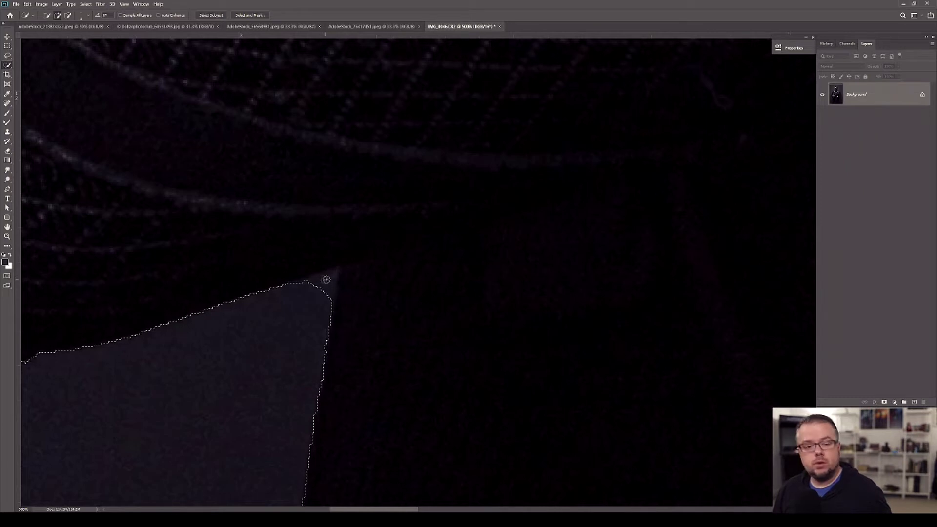
pyautogui.press('alt')
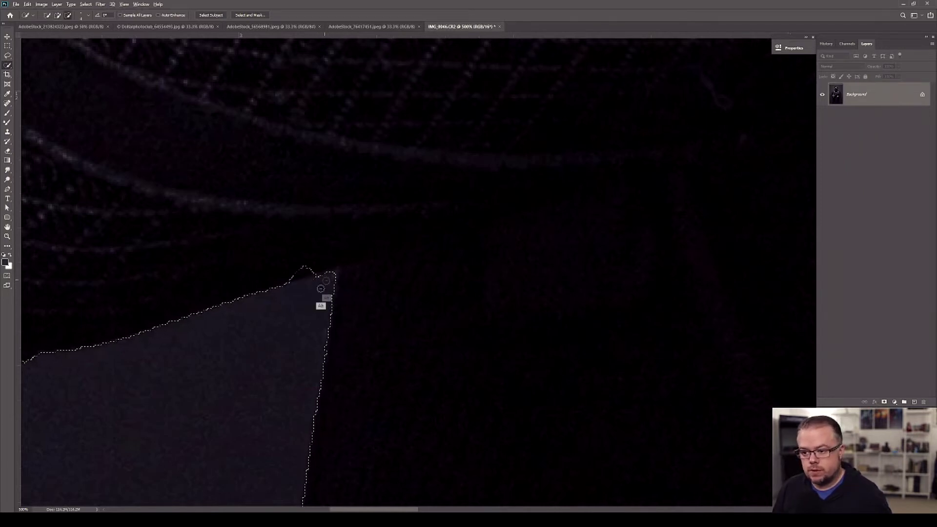
pyautogui.moveTo(175, 274); pyautogui.dragTo(464, 216)
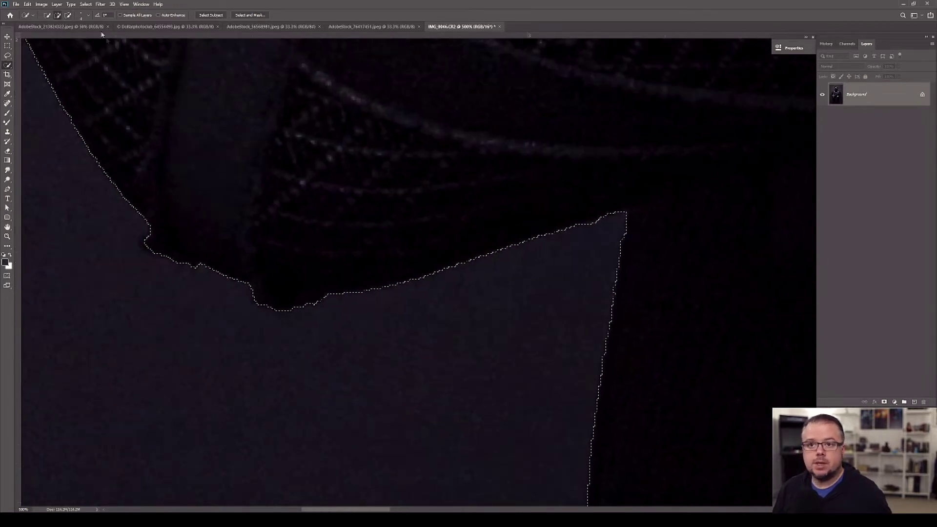
# - Examine the selection edge up the outer sleeve from the elbow to the shoulder on the image's left
pyautogui.moveTo(169, 148); pyautogui.dragTo(288, 427)
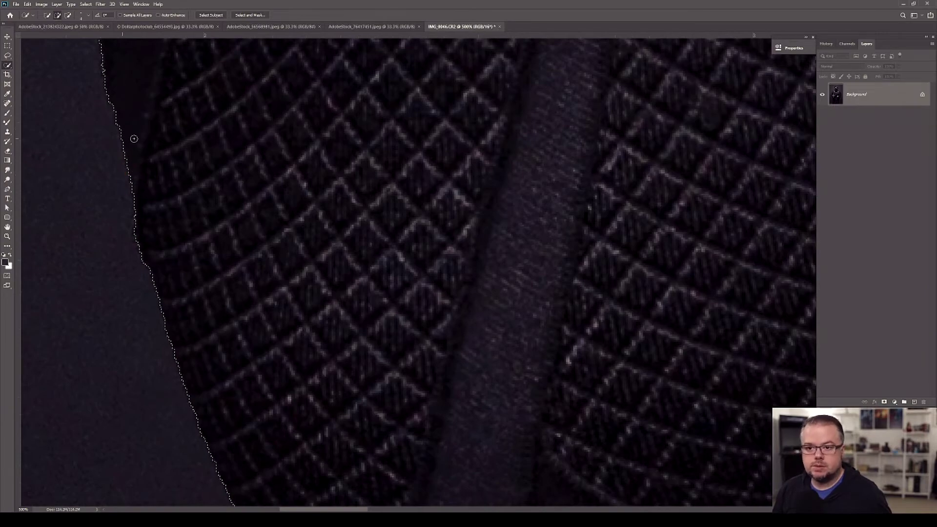
pyautogui.moveTo(134, 138); pyautogui.dragTo(199, 293)
pyautogui.moveTo(195, 170); pyautogui.dragTo(242, 352)
pyautogui.click(186, 246)
pyautogui.moveTo(234, 130); pyautogui.dragTo(246, 427)
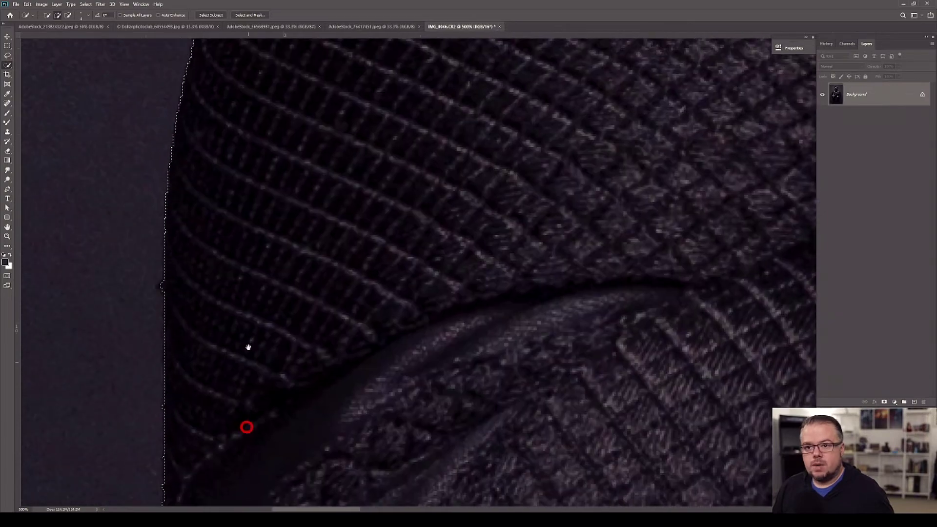
pyautogui.moveTo(249, 347); pyautogui.dragTo(253, 380)
pyautogui.moveTo(264, 309); pyautogui.dragTo(274, 383)
pyautogui.click(249, 138)
pyautogui.moveTo(382, 95); pyautogui.dragTo(297, 429)
pyautogui.moveTo(295, 217); pyautogui.dragTo(289, 295)
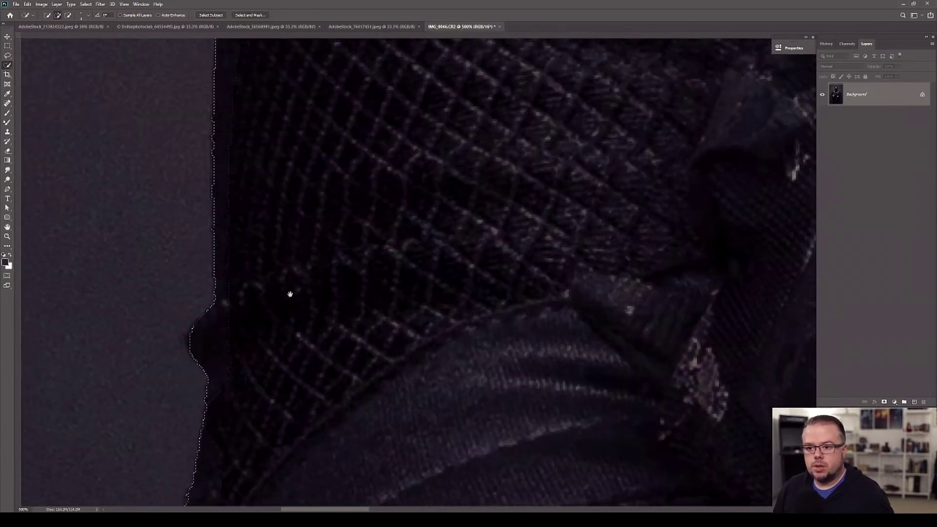
pyautogui.moveTo(324, 161); pyautogui.dragTo(295, 383)
pyautogui.moveTo(355, 155); pyautogui.dragTo(243, 376)
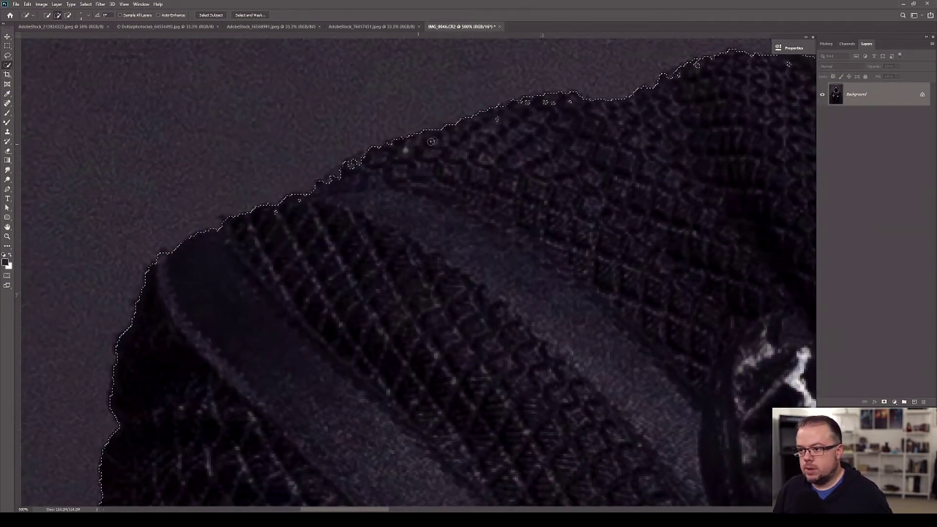
# - Add the missed spots along the top of the shoulder on the image's left to the selection
pyautogui.moveTo(505, 117)
pyautogui.mouseDown()
pyautogui.moveTo(564, 104)
pyautogui.moveTo(314, 299)
pyautogui.mouseUp()
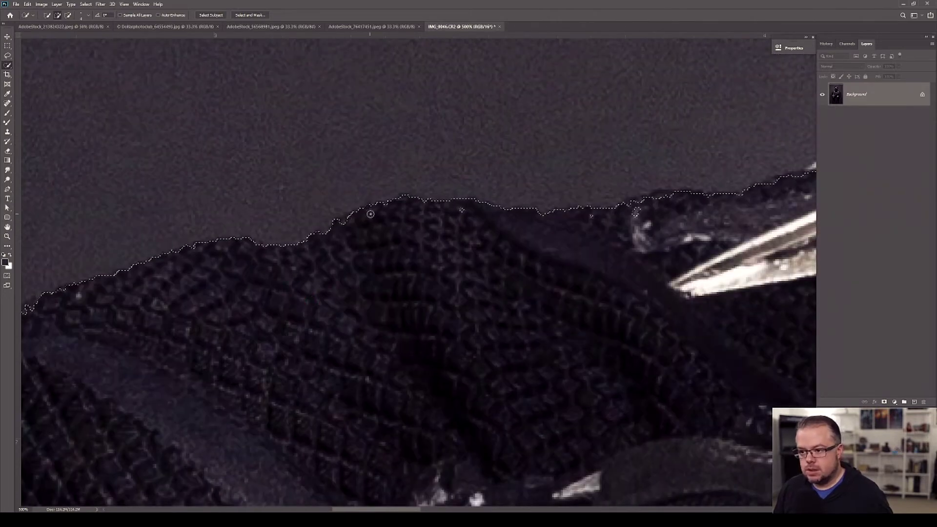
pyautogui.moveTo(537, 280); pyautogui.dragTo(312, 273)
pyautogui.moveTo(367, 215)
pyautogui.mouseDown()
pyautogui.moveTo(496, 213)
pyautogui.moveTo(435, 192)
pyautogui.mouseUp()
pyautogui.moveTo(589, 170); pyautogui.dragTo(583, 176)
pyautogui.click(589, 167)
# - Refine the selection around the inner tip of the upper necklace spike beside the collar, subtracting the background there
pyautogui.moveTo(675, 191); pyautogui.dragTo(186, 394)
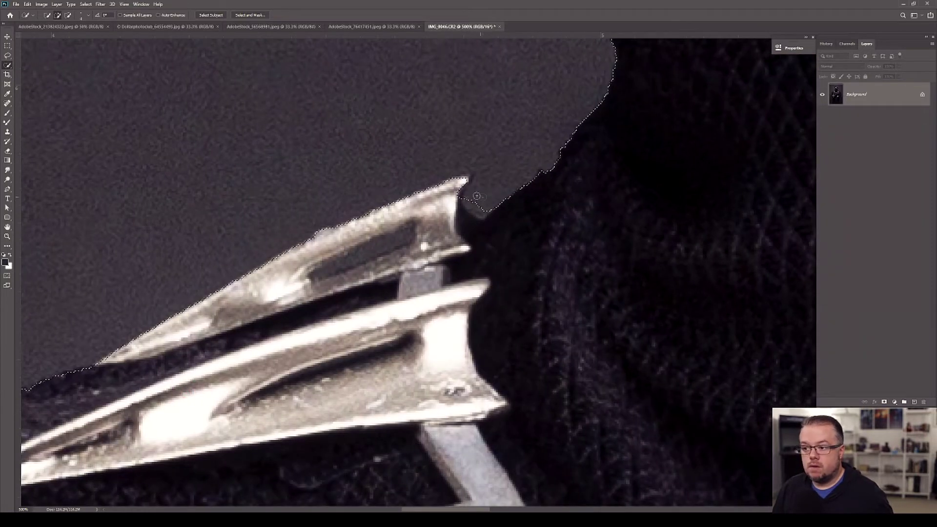
pyautogui.click(458, 192)
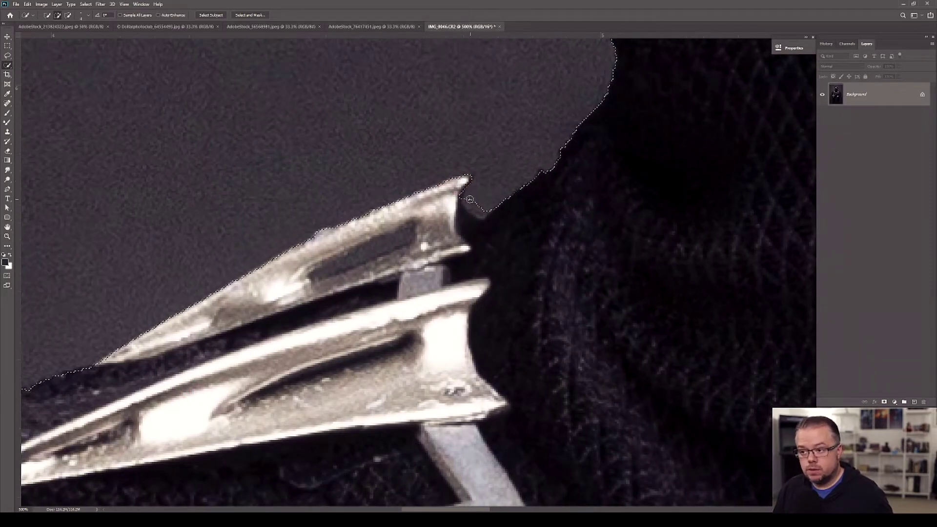
pyautogui.keyDown('alt'); pyautogui.click(468, 194); pyautogui.keyUp('alt')
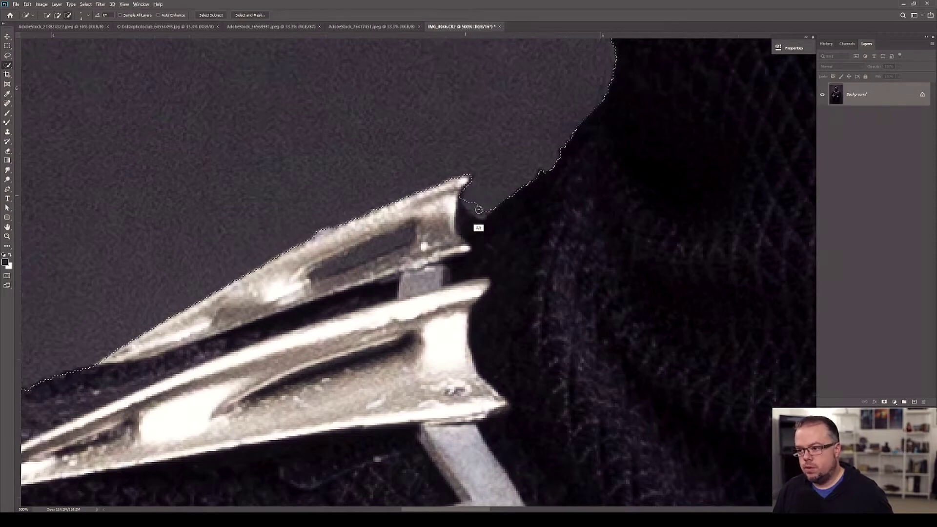
# - Clean up the selection around the mask's ear tip and the adjacent silver band on the image's left
pyautogui.moveTo(649, 110); pyautogui.dragTo(501, 396)
pyautogui.moveTo(576, 196)
pyautogui.mouseDown()
pyautogui.moveTo(465, 253)
pyautogui.moveTo(416, 205)
pyautogui.moveTo(345, 339)
pyautogui.moveTo(298, 251)
pyautogui.moveTo(341, 209)
pyautogui.mouseUp()
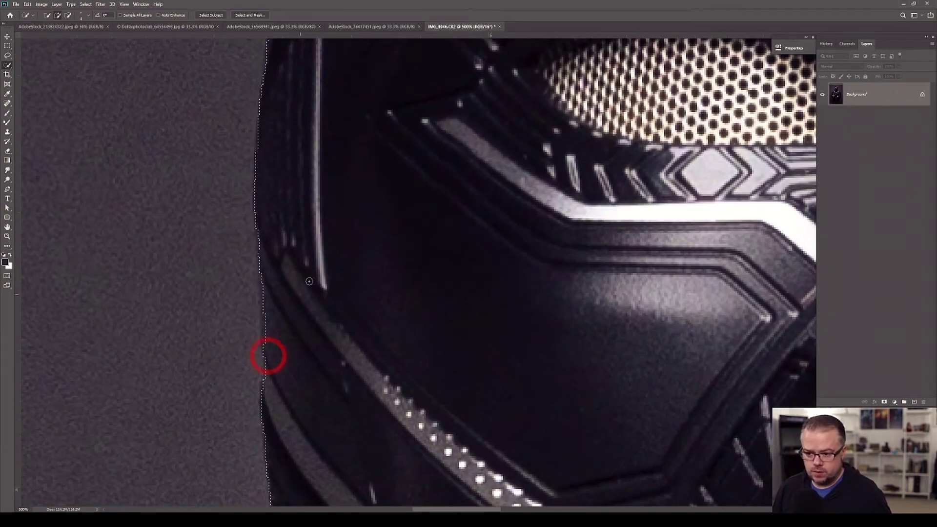
pyautogui.moveTo(268, 353)
pyautogui.mouseDown()
pyautogui.moveTo(291, 379)
pyautogui.moveTo(282, 493)
pyautogui.mouseUp()
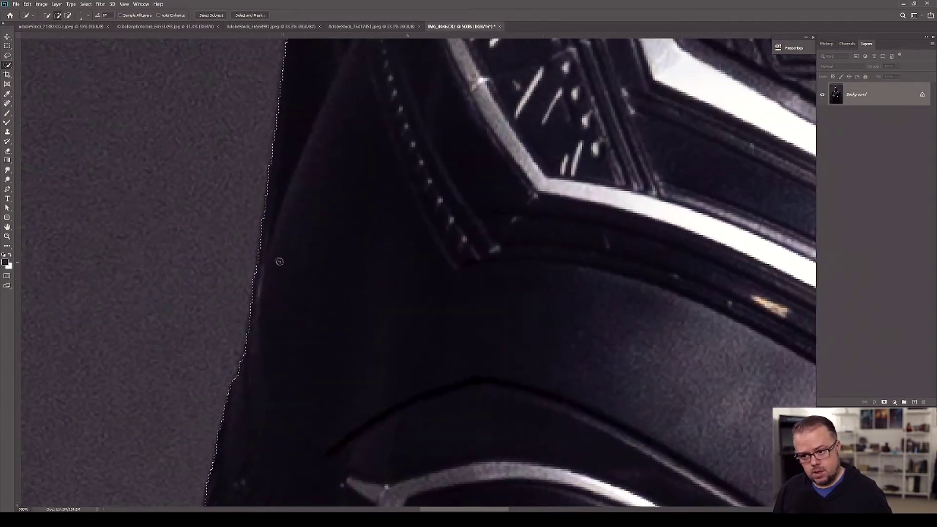
pyautogui.moveTo(276, 93); pyautogui.dragTo(254, 435)
pyautogui.moveTo(237, 147); pyautogui.dragTo(327, 312)
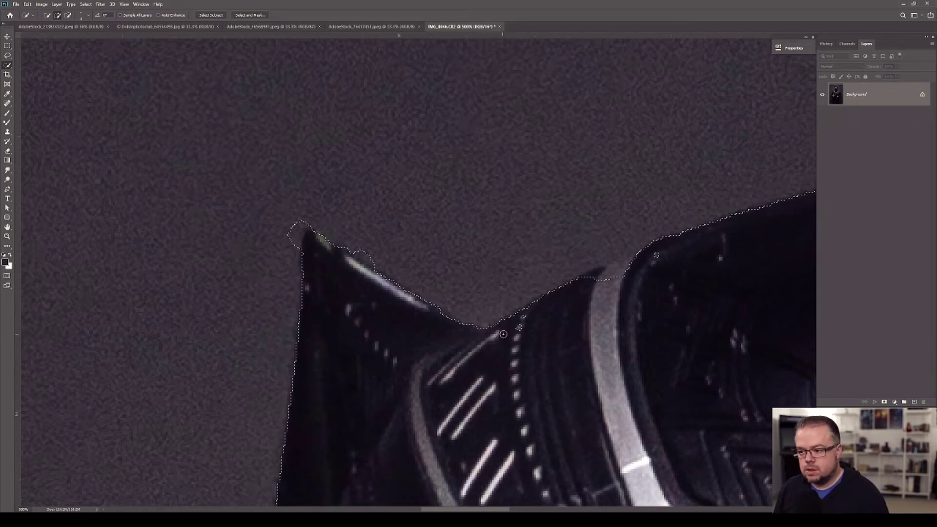
pyautogui.click(577, 272)
pyautogui.click(298, 233)
pyautogui.click(642, 255)
# - Examine the selection edge across the top of the mask, the ear, and the collar, necklace spikes and shoulder on the image's right
pyautogui.moveTo(717, 278); pyautogui.dragTo(181, 371)
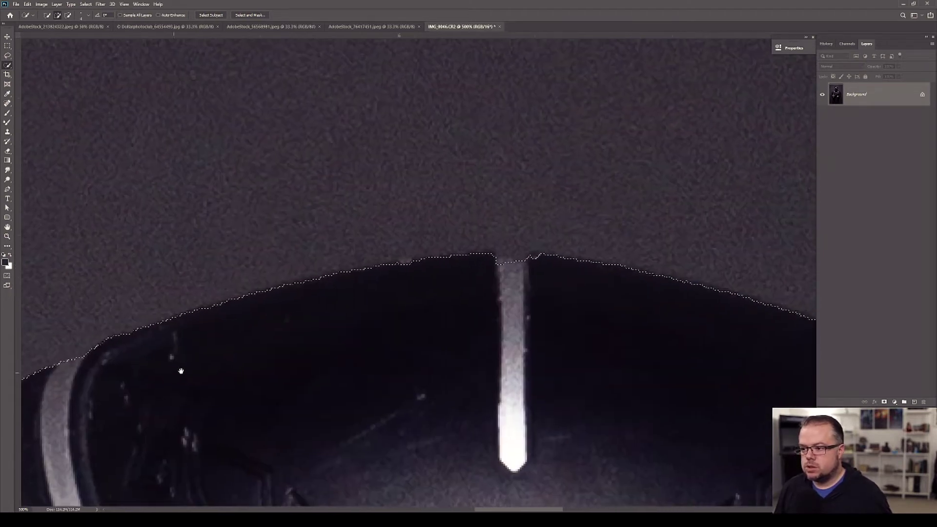
pyautogui.moveTo(560, 364); pyautogui.dragTo(248, 258)
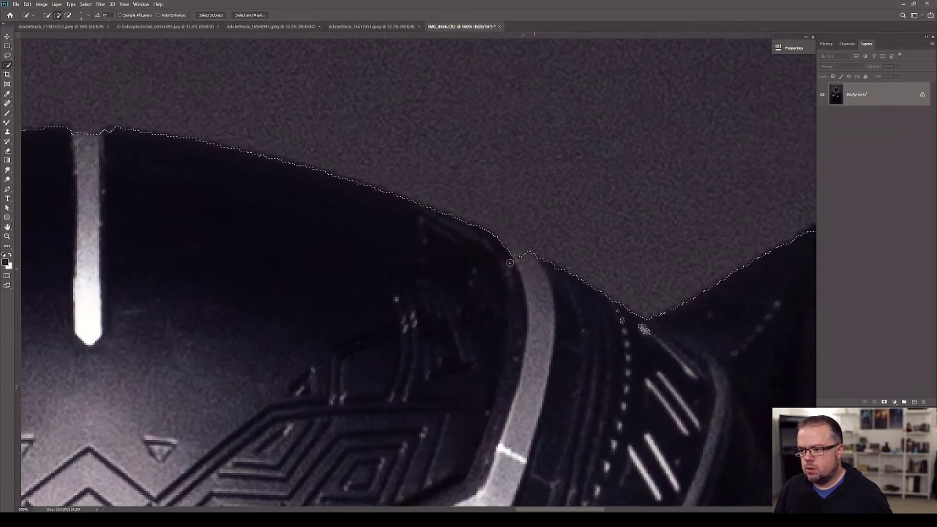
pyautogui.moveTo(646, 335); pyautogui.dragTo(374, 301)
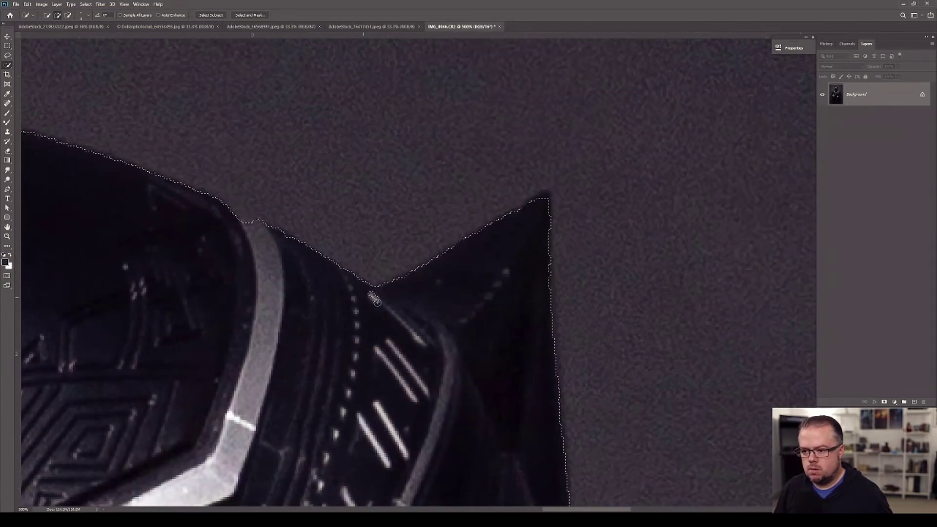
pyautogui.moveTo(368, 296); pyautogui.dragTo(331, 142)
pyautogui.scroll(-10, 331, 141)
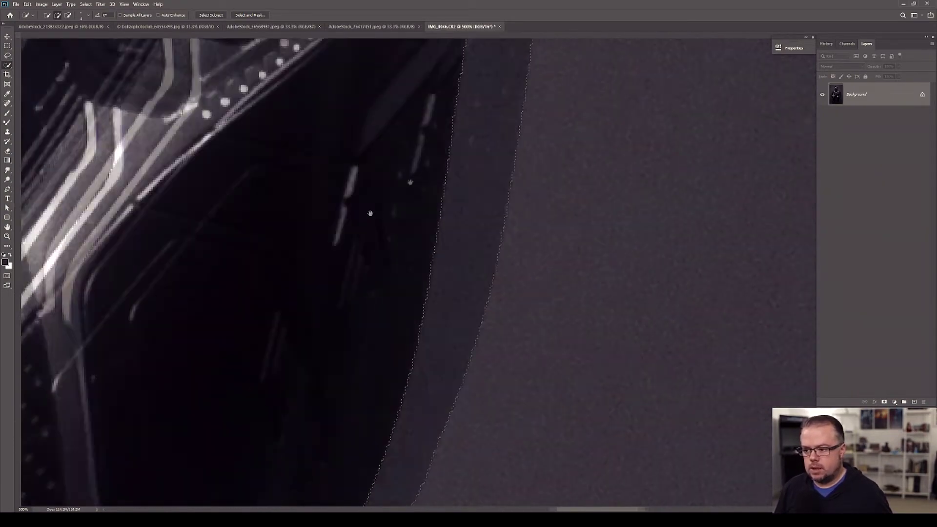
pyautogui.scroll(-10, 393, 182)
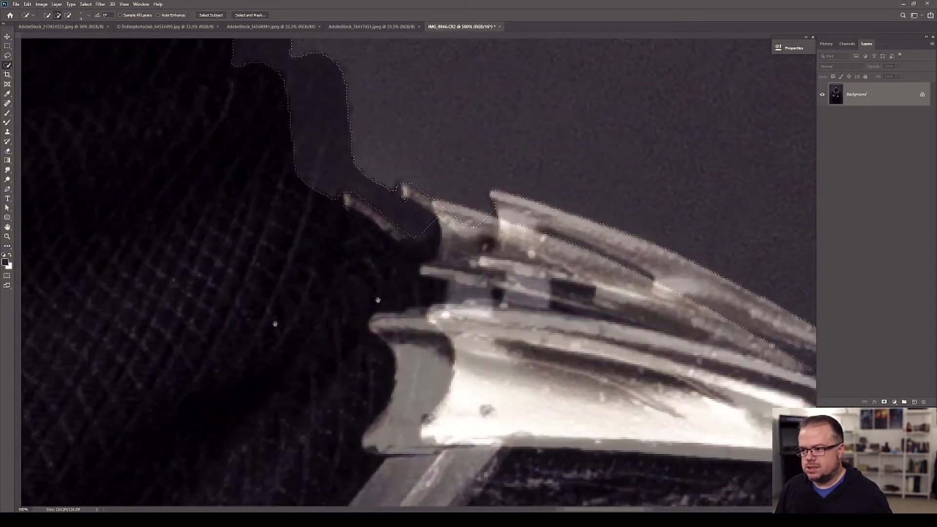
pyautogui.moveTo(378, 299); pyautogui.dragTo(237, 339)
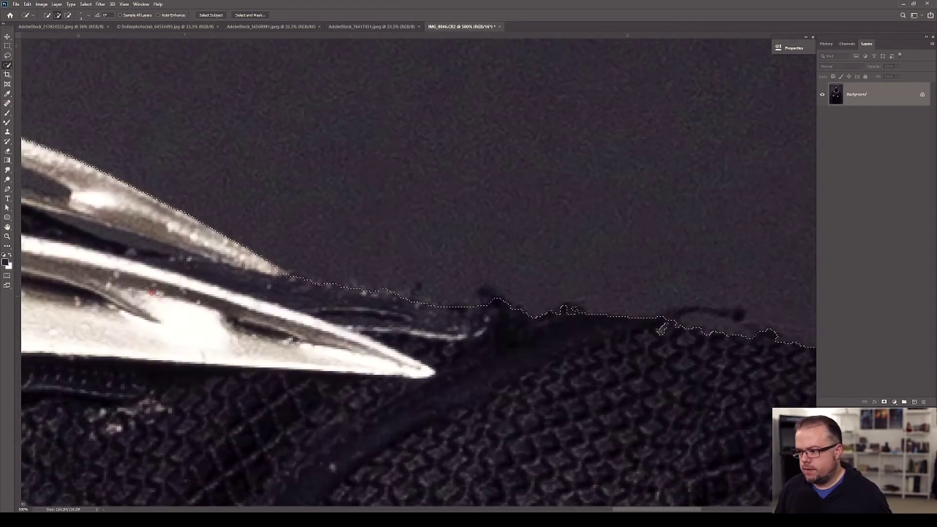
pyautogui.moveTo(420, 392); pyautogui.dragTo(235, 341)
pyautogui.scroll(-10, 235, 341)
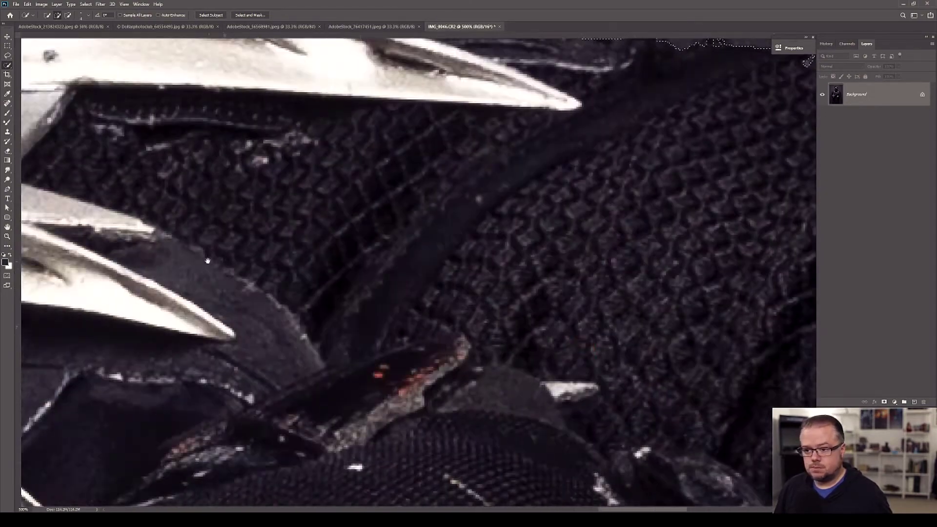
pyautogui.moveTo(207, 261); pyautogui.dragTo(464, 325)
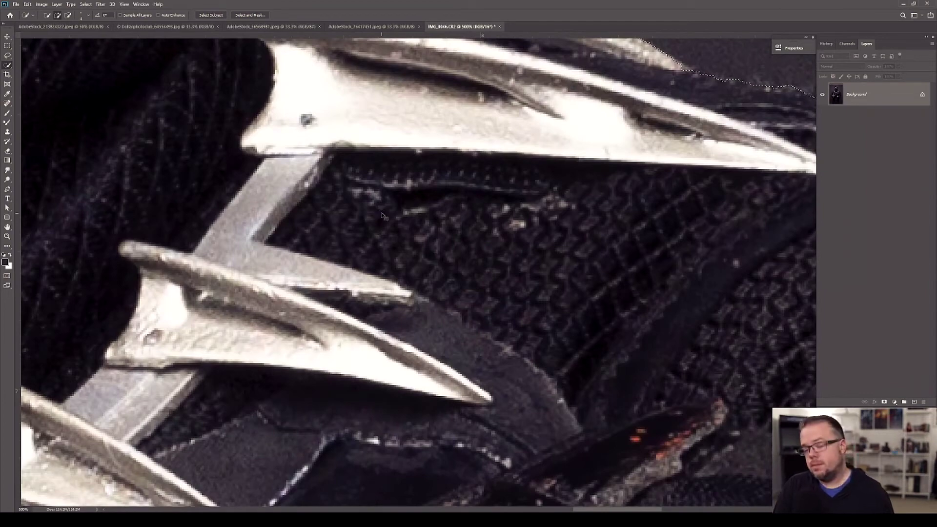
pyautogui.hotkey('ctrl', '0')
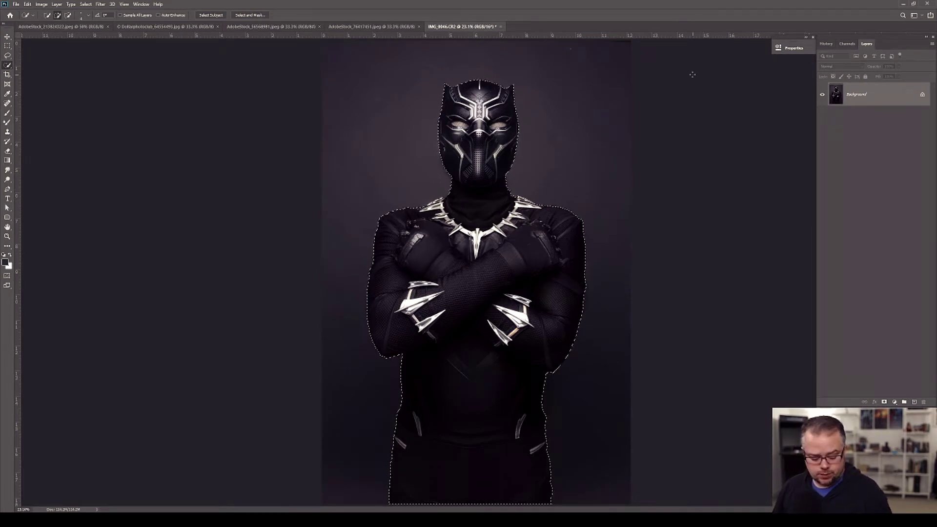
# - Open the figure's selection in Select and Mask and preview it with the Overlay view
pyautogui.click(242, 17)
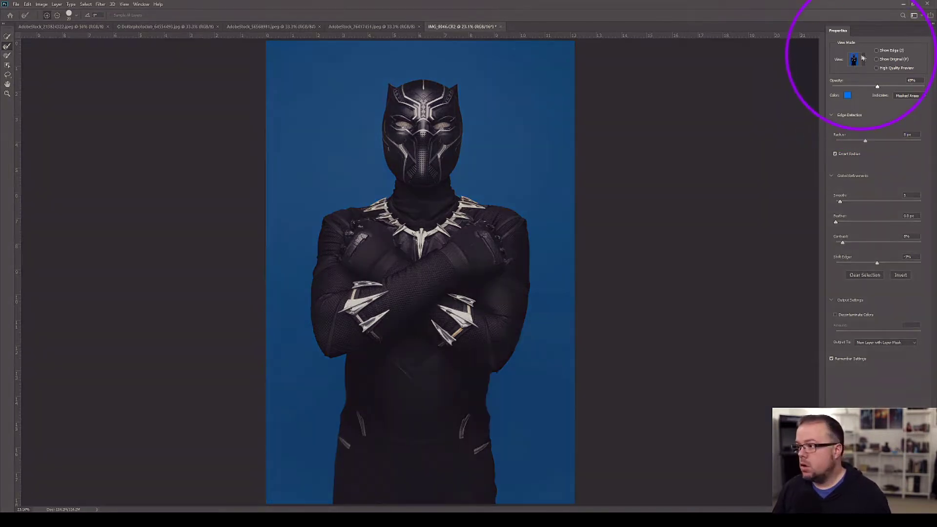
pyautogui.click(863, 59)
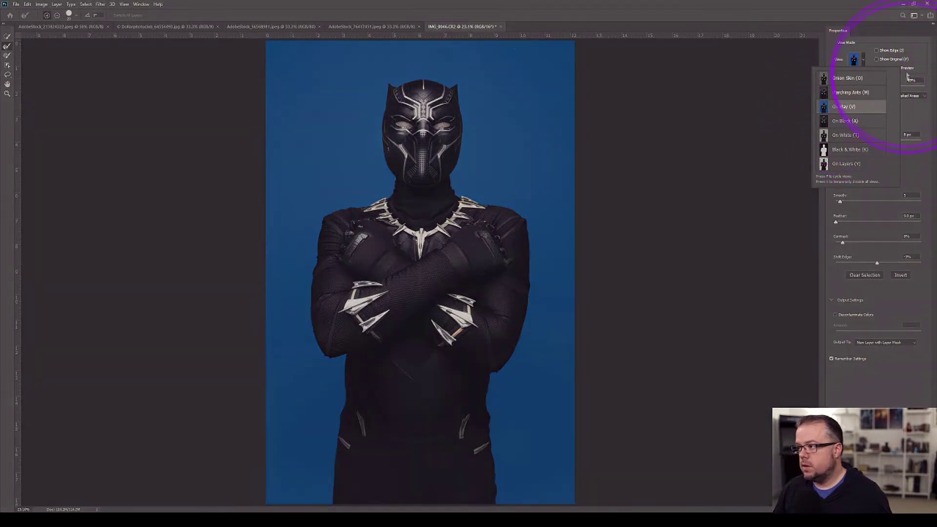
pyautogui.click(841, 107)
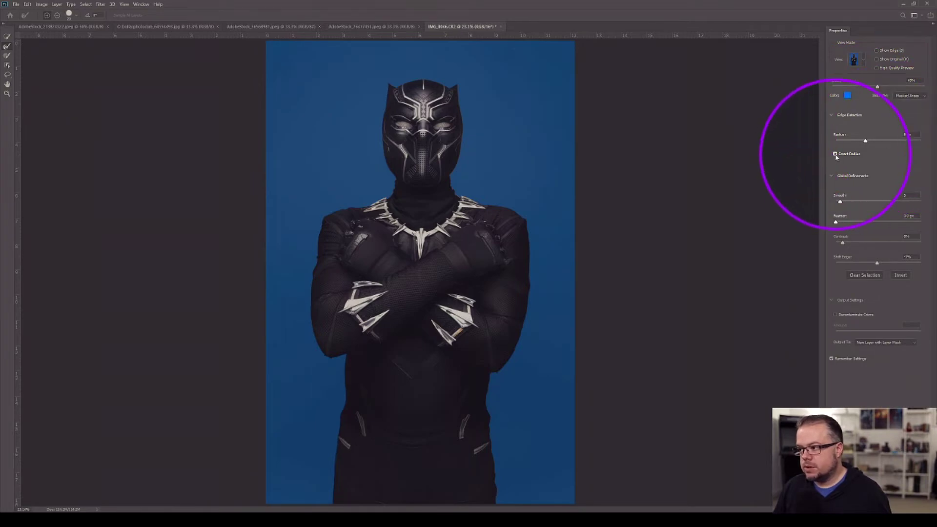
# - Examine the overlay edge around the collar and necklace spikes on the image's right, out to the shoulder
pyautogui.press('z')
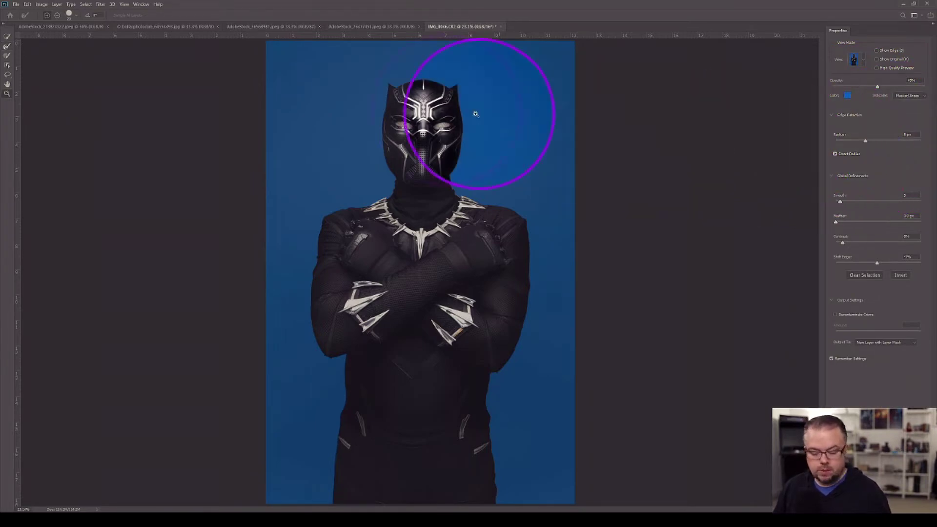
pyautogui.click(461, 174)
pyautogui.moveTo(461, 174); pyautogui.dragTo(445, 281)
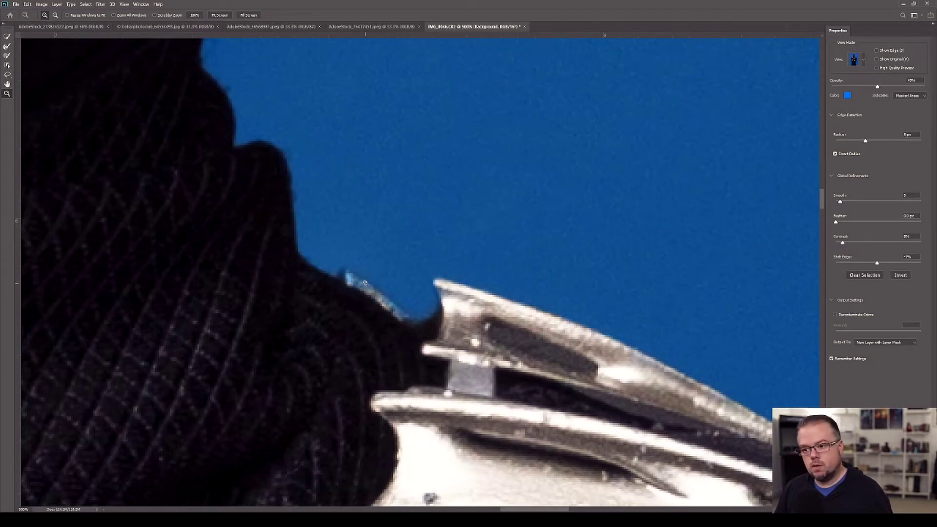
pyautogui.moveTo(352, 289)
pyautogui.mouseDown()
pyautogui.moveTo(368, 288)
pyautogui.moveTo(349, 279)
pyautogui.moveTo(357, 282)
pyautogui.mouseUp()
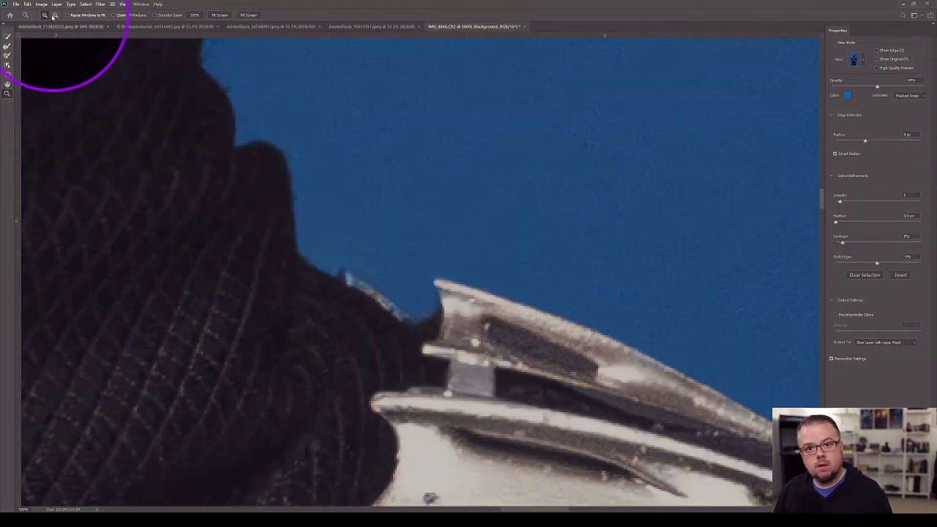
pyautogui.click(7, 47)
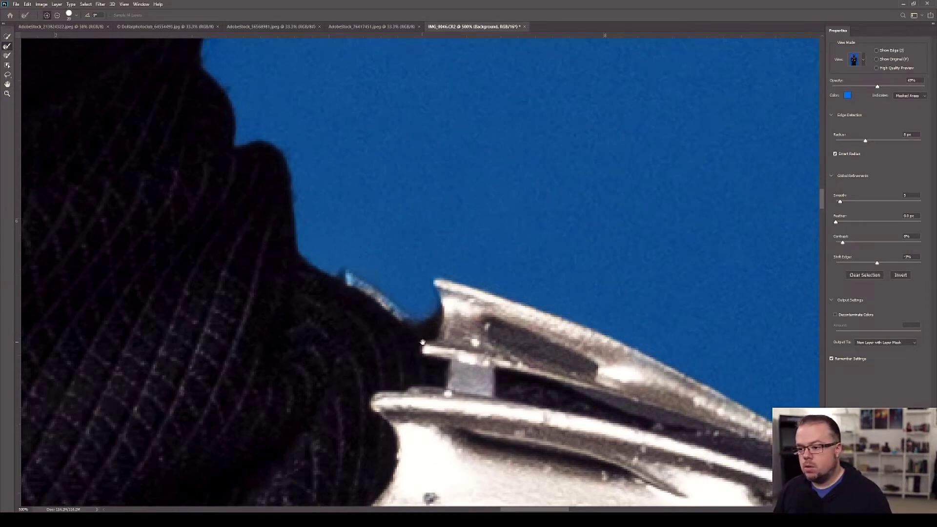
pyautogui.moveTo(420, 341); pyautogui.dragTo(178, 245)
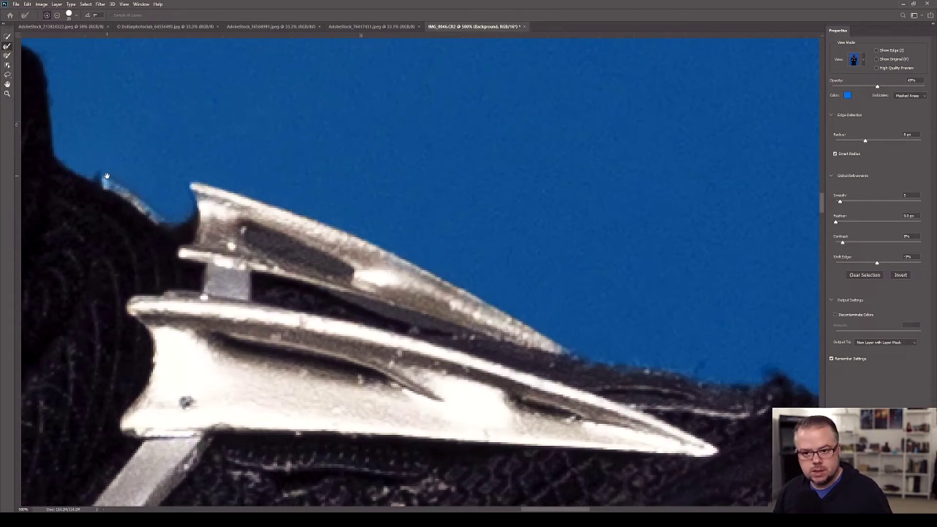
pyautogui.moveTo(423, 324); pyautogui.dragTo(119, 182)
pyautogui.moveTo(528, 295); pyautogui.dragTo(299, 241)
pyautogui.moveTo(584, 364); pyautogui.dragTo(69, 159)
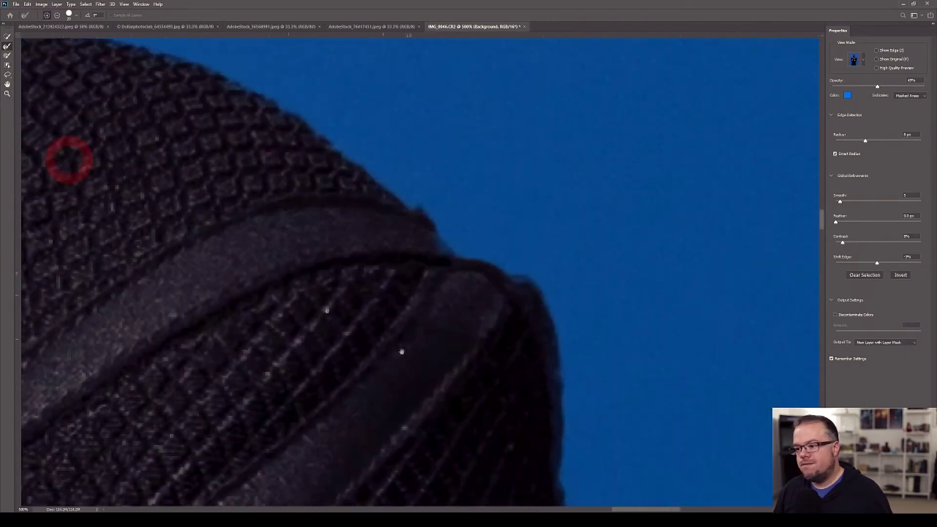
# - Examine the overlay edge down the outer sleeve from the shoulder to the elbow on the image's right
pyautogui.moveTo(428, 385); pyautogui.dragTo(270, 151)
pyautogui.moveTo(333, 421); pyautogui.dragTo(259, 216)
pyautogui.moveTo(298, 419); pyautogui.dragTo(273, 141)
pyautogui.moveTo(320, 434); pyautogui.dragTo(291, 138)
pyautogui.moveTo(250, 437); pyautogui.dragTo(270, 191)
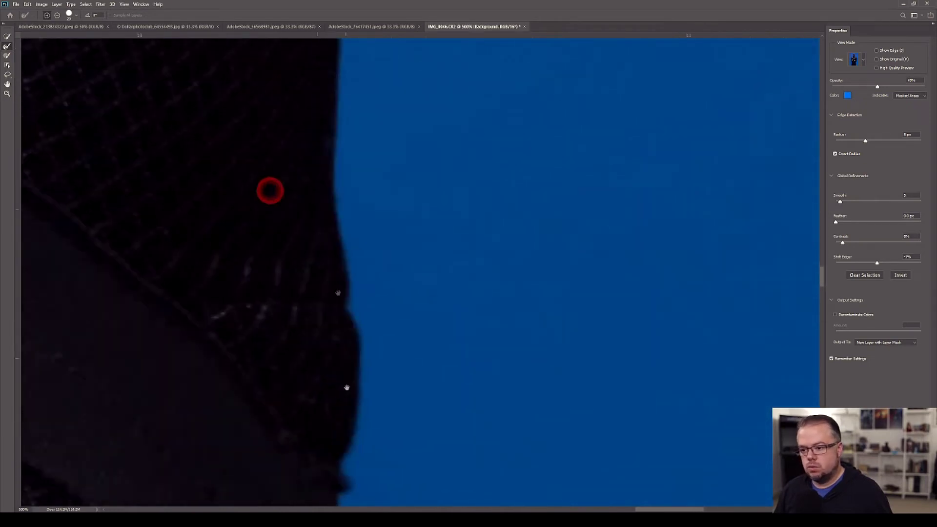
pyautogui.moveTo(313, 273); pyautogui.dragTo(318, 151)
pyautogui.moveTo(271, 272); pyautogui.dragTo(268, 76)
pyautogui.moveTo(257, 171); pyautogui.dragTo(533, 209)
pyautogui.moveTo(368, 249); pyautogui.dragTo(482, 29)
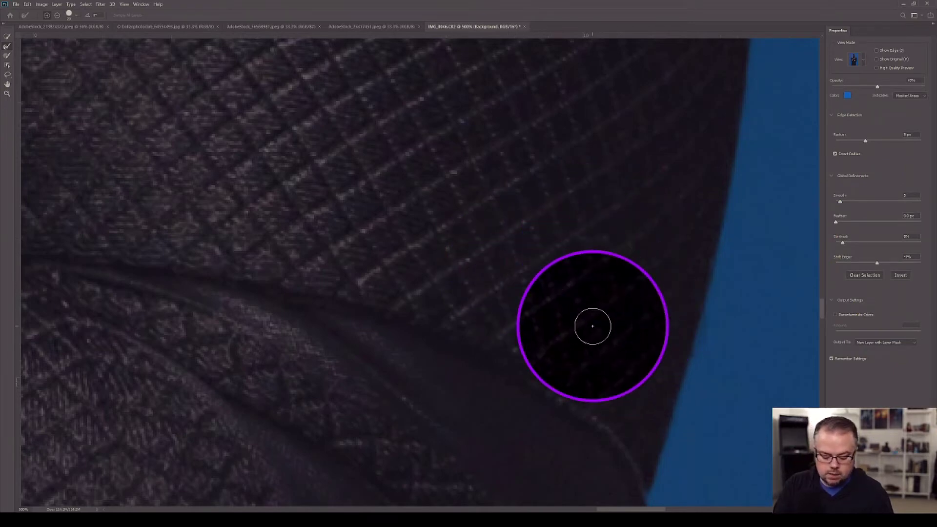
# - Review the overlay preview of the whole figure, from the mask and shoulders to the crossed arms and waist
pyautogui.hotkey('ctrl', '-')
pyautogui.hotkey('ctrl', '-')
pyautogui.hotkey('ctrl', '-')
pyautogui.hotkey('ctrl', '-')
pyautogui.hotkey('ctrl', '-')
pyautogui.hotkey('ctrl', '-')
pyautogui.hotkey('ctrl', '-')
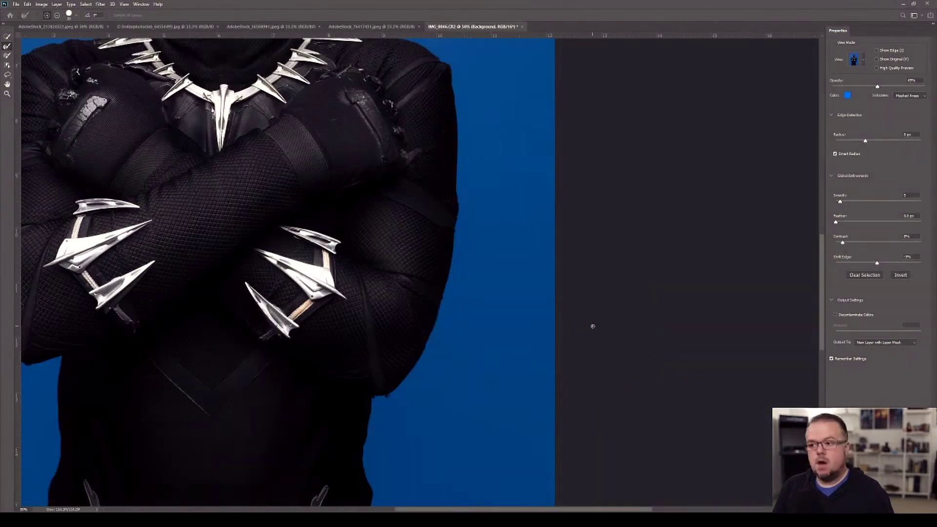
pyautogui.moveTo(196, 58); pyautogui.dragTo(301, 353)
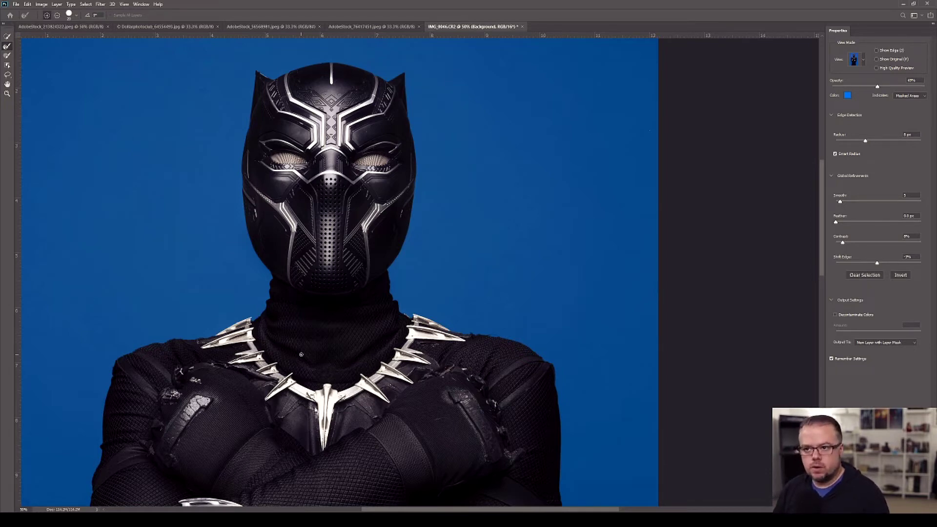
pyautogui.scroll(-5, 301, 354)
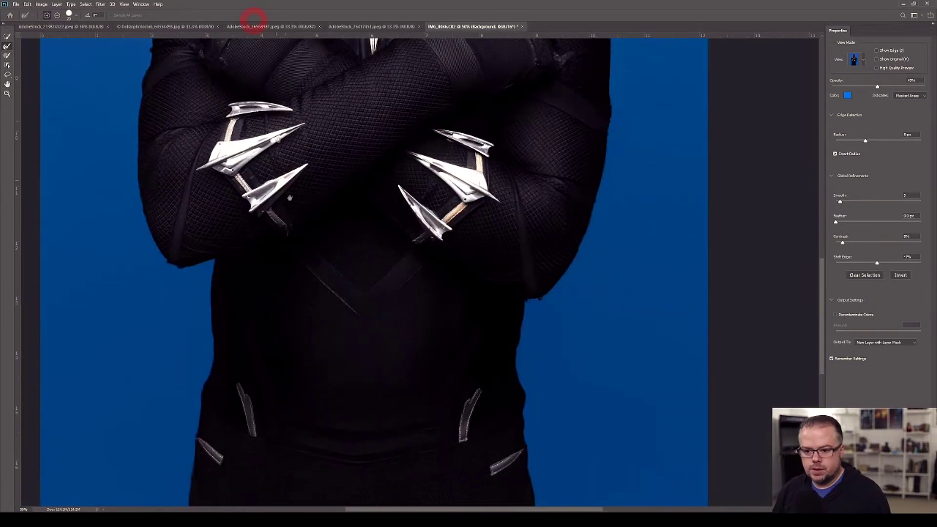
pyautogui.scroll(4, 292, 285)
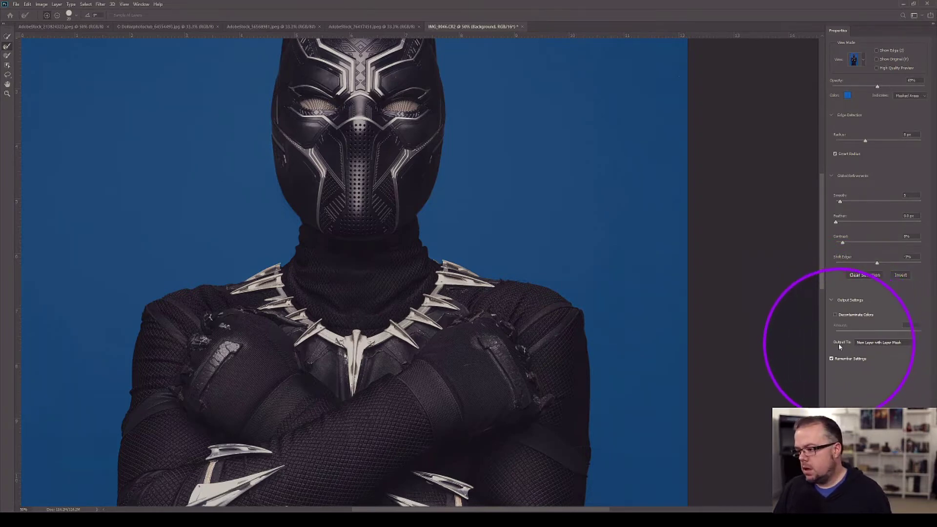
# - Output the selection as a new layer with a layer mask and inspect the cutout edge around the head
pyautogui.press('Return')
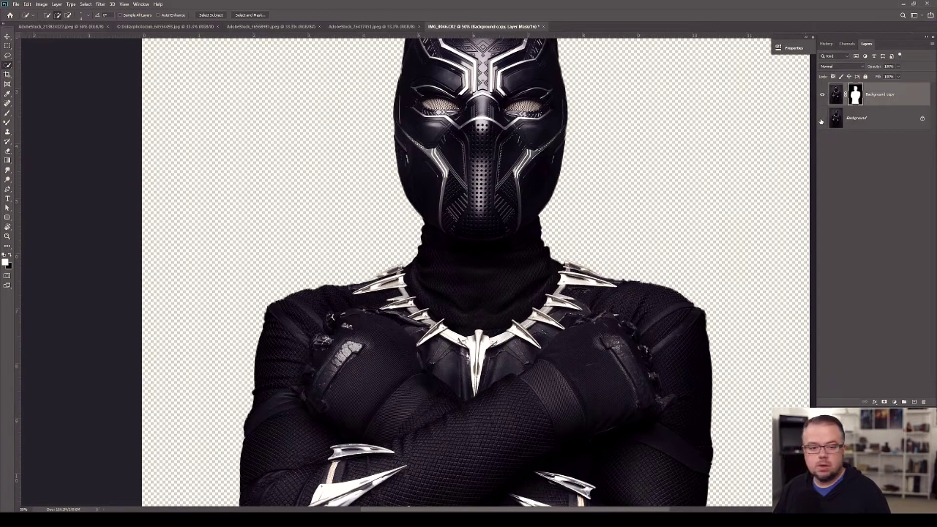
pyautogui.press('z')
pyautogui.click(378, 137)
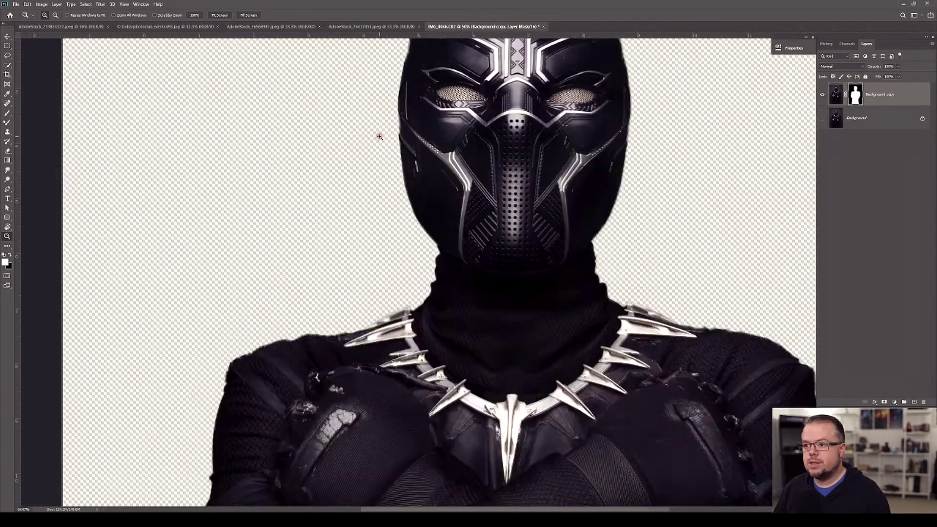
pyautogui.moveTo(532, 313); pyautogui.dragTo(402, 209)
pyautogui.moveTo(415, 98)
pyautogui.mouseDown()
pyautogui.moveTo(439, 177)
pyautogui.moveTo(494, 235)
pyautogui.moveTo(508, 415)
pyautogui.moveTo(371, 342)
pyautogui.moveTo(372, 421)
pyautogui.moveTo(376, 335)
pyautogui.mouseUp()
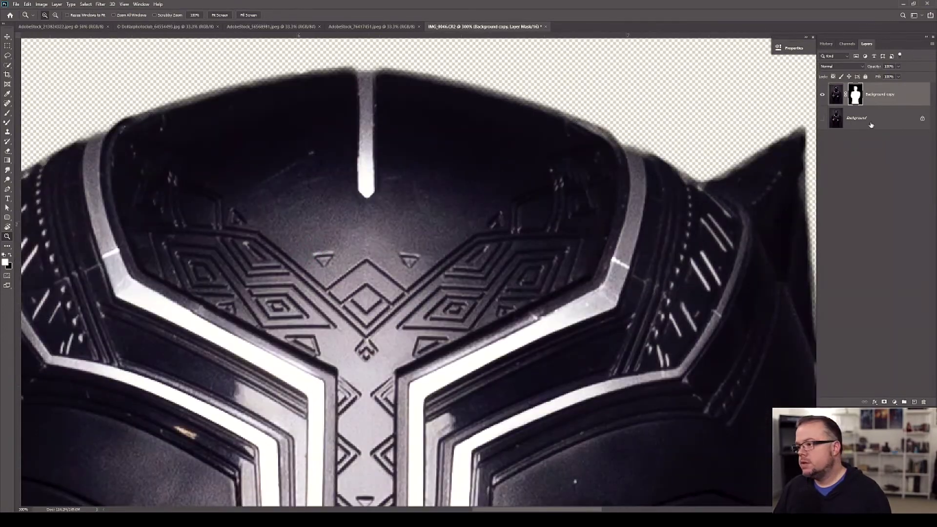
# - Show the Background layer again and add a new empty layer directly above it
pyautogui.click(864, 119)
pyautogui.click(822, 118)
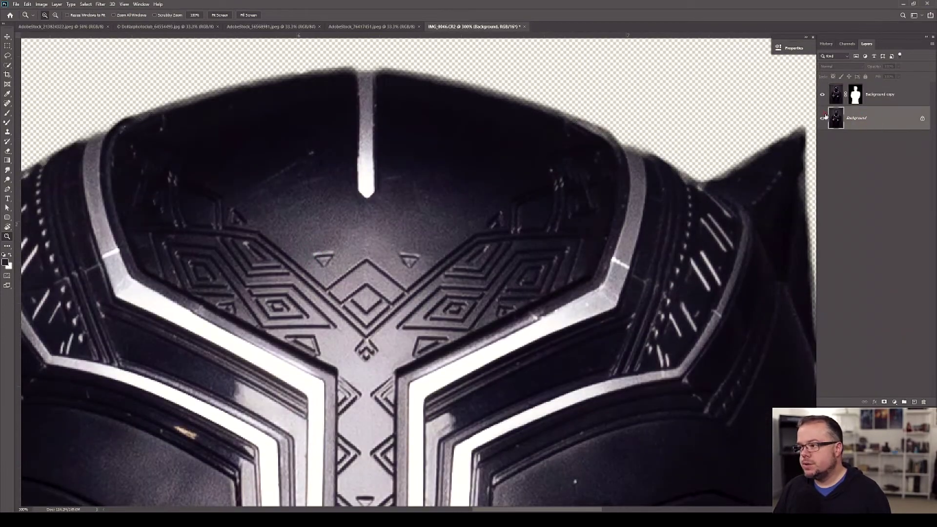
pyautogui.click(915, 402)
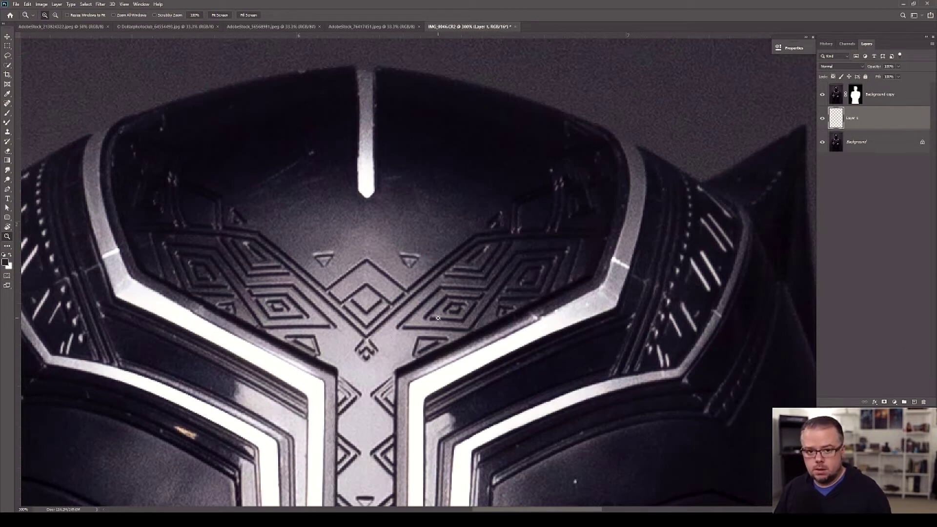
# - Set the foreground colour to bright blue 006dff and fill the new layer with it
pyautogui.click(6, 263)
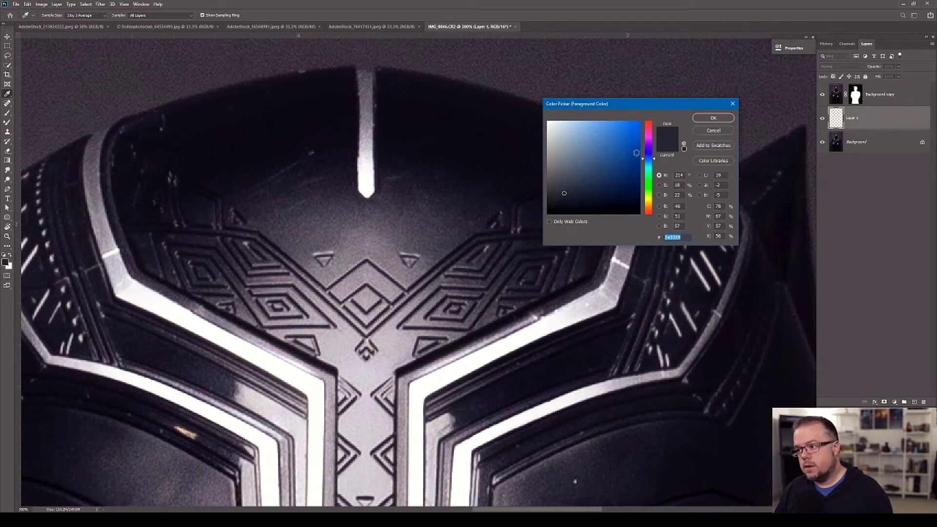
pyautogui.click(640, 122)
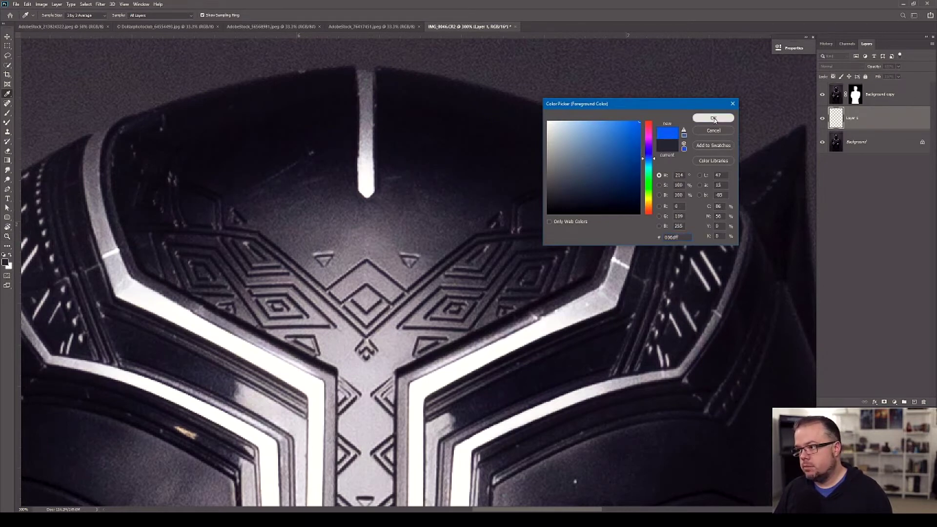
pyautogui.click(714, 118)
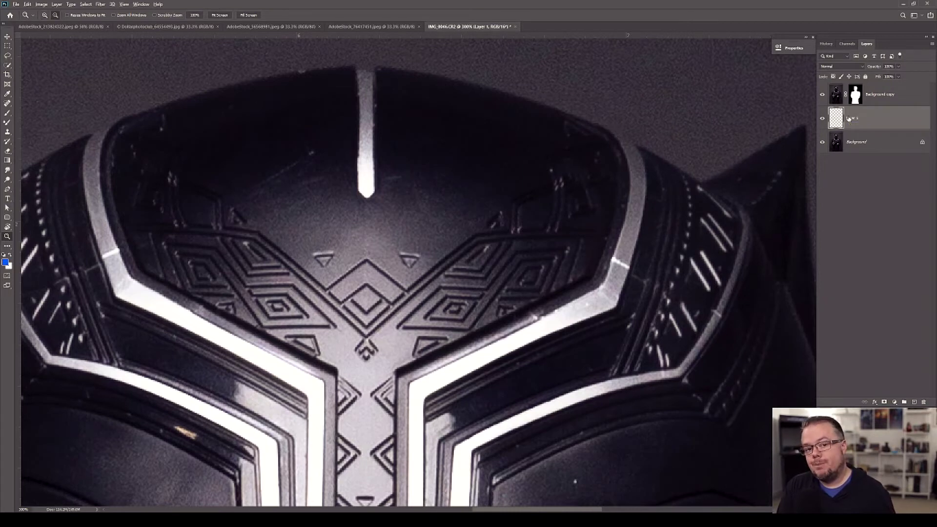
pyautogui.hotkey('alt', 'BackSpace')
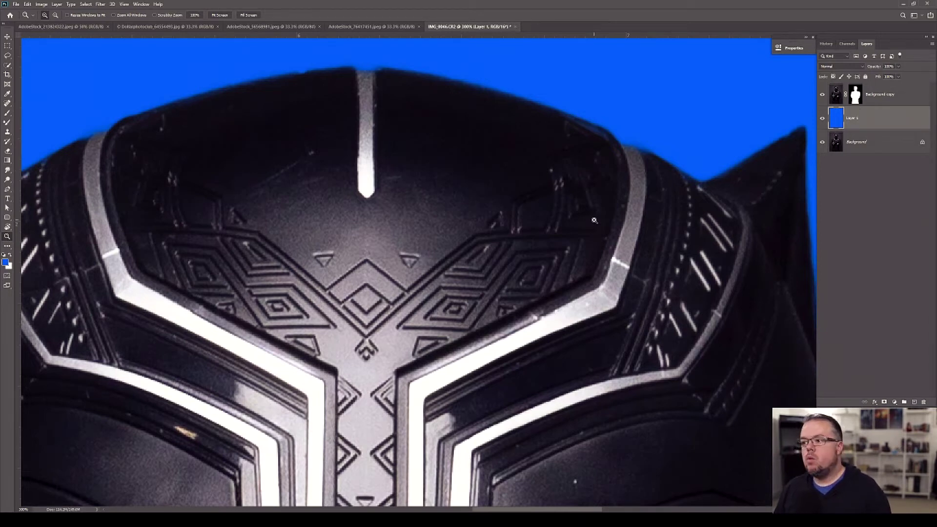
# - Target the Background copy layer's mask and set the Brush tool's blend mode to Overlay for cleaning the cutout edge
pyautogui.moveTo(198, 161); pyautogui.dragTo(393, 238)
pyautogui.click(200, 186)
pyautogui.click(202, 189)
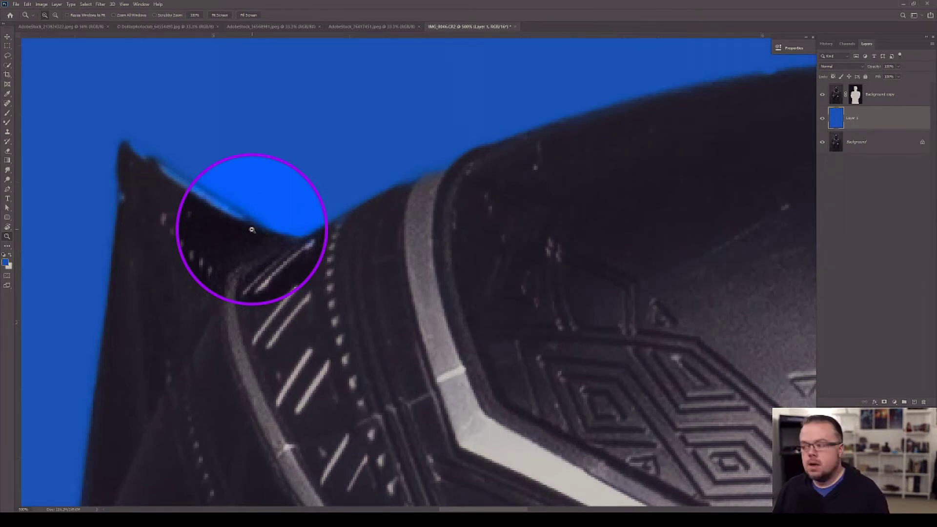
pyautogui.press('b')
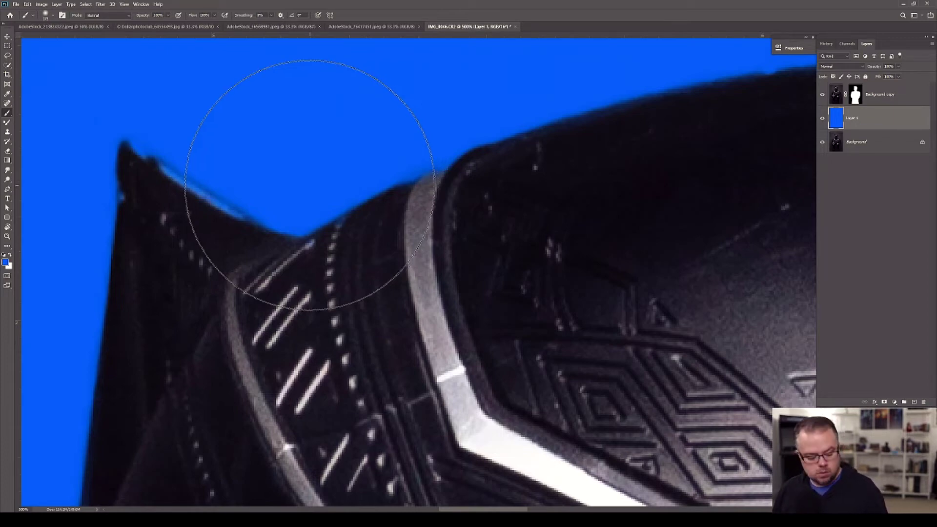
pyautogui.press('F9')
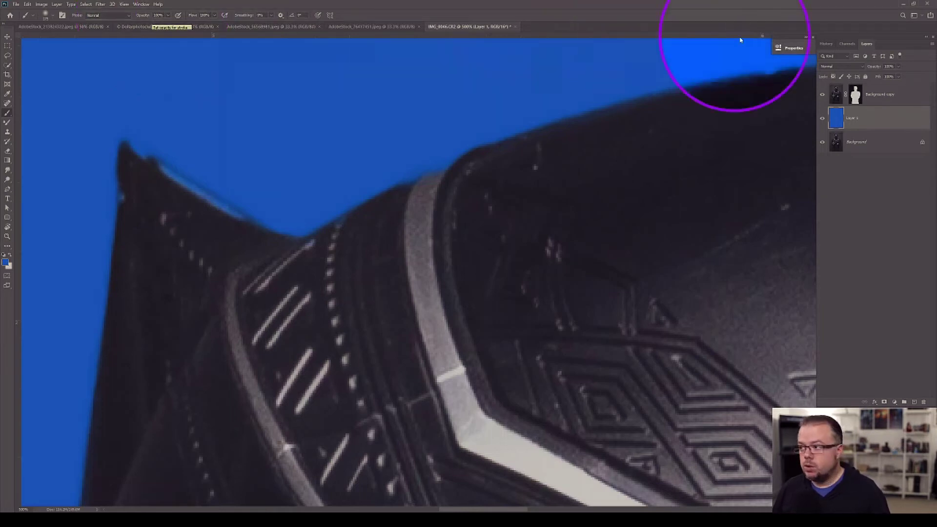
pyautogui.click(855, 95)
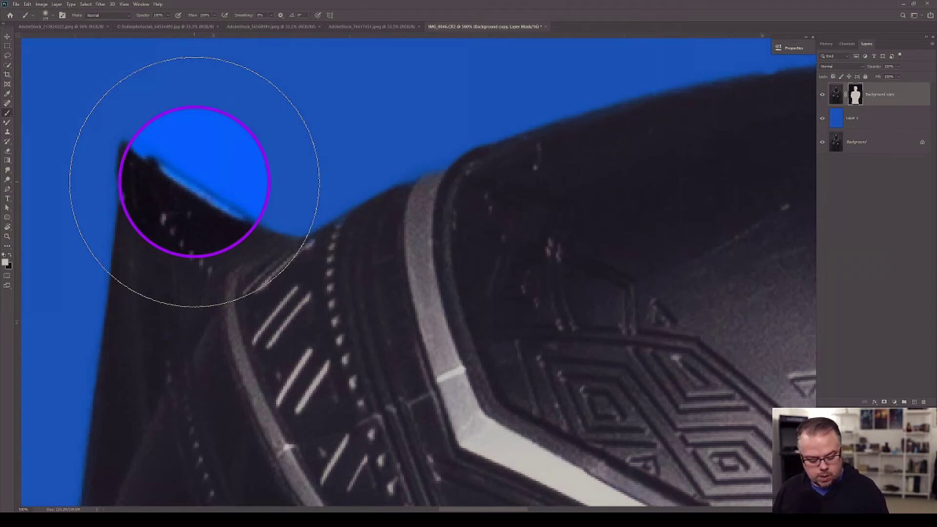
pyautogui.click(105, 17)
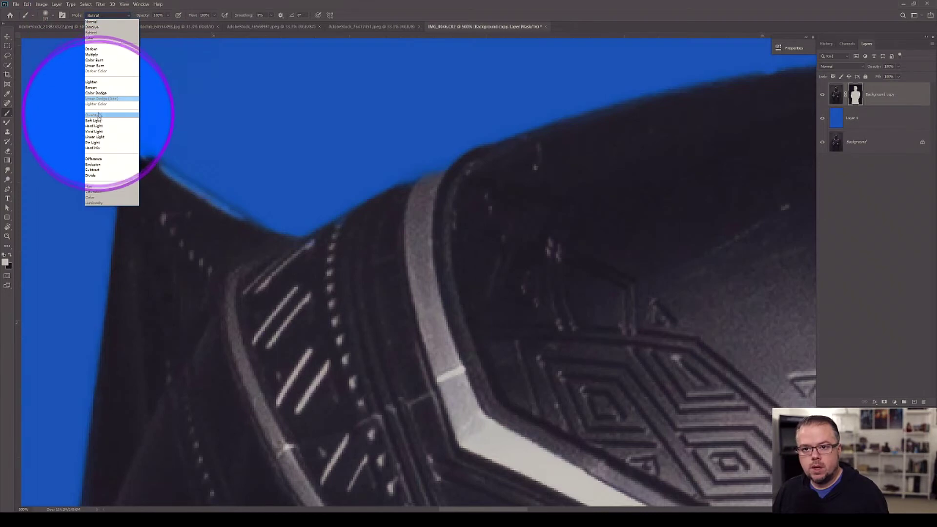
pyautogui.click(97, 116)
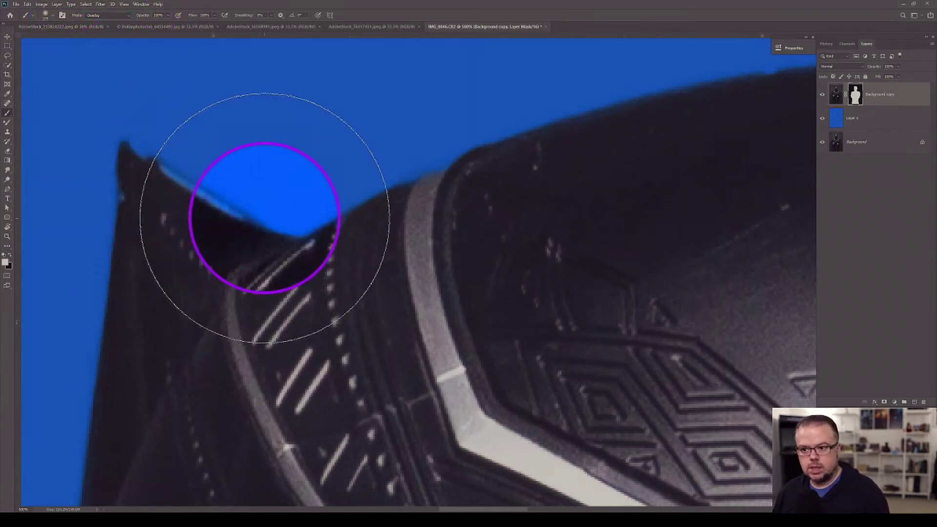
# - Reduce the brush size and paint white on the mask along the semi-transparent edge of the figure's left-hand ear
pyautogui.moveTo(260, 218); pyautogui.dragTo(203, 178)
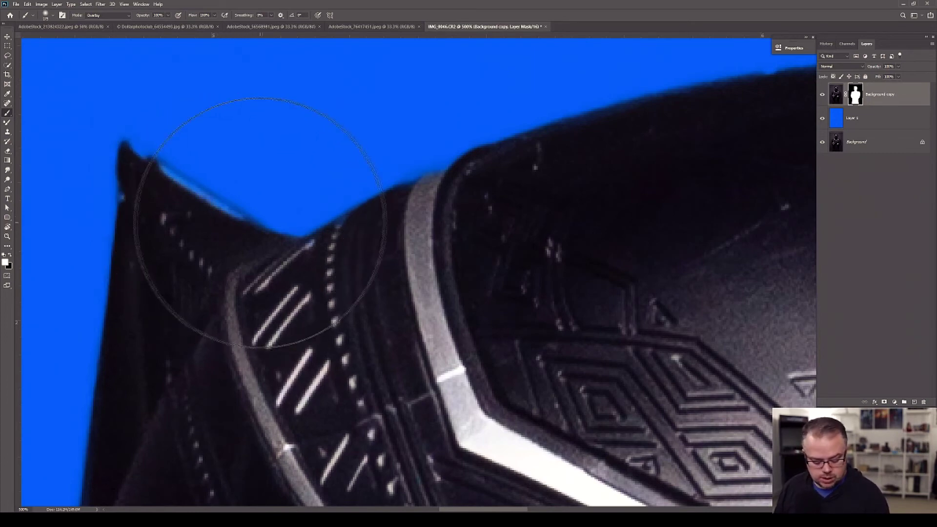
pyautogui.press('[')
pyautogui.press('[')
pyautogui.press('[')
pyautogui.press('[')
pyautogui.press('[')
pyautogui.press('[')
pyautogui.press('[')
pyautogui.press('[')
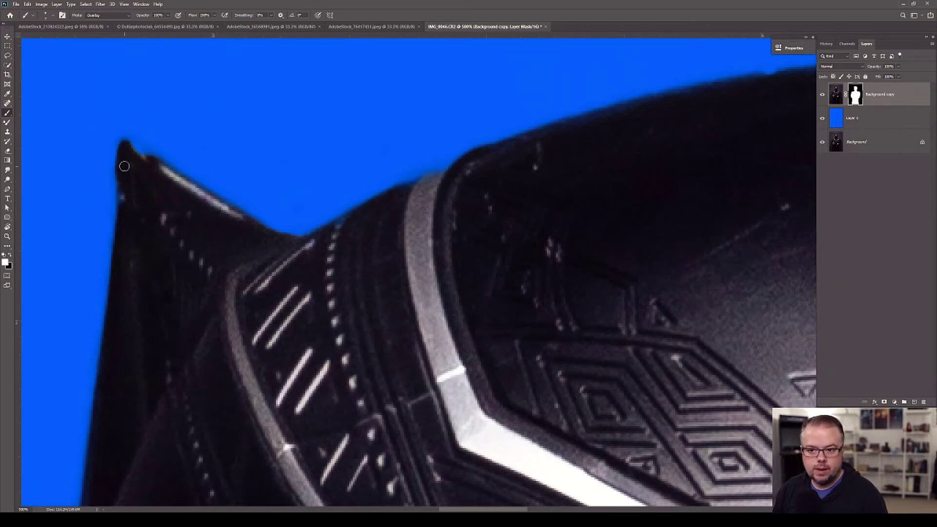
# - Paint white in Overlay mode along the top edge of the head, up to the inner edge of the right-hand ear
pyautogui.click(363, 216)
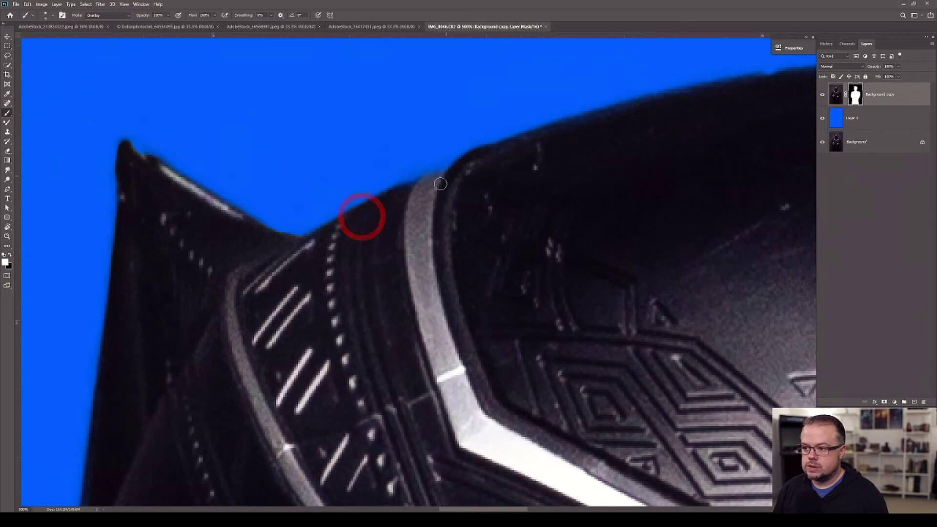
pyautogui.click(514, 148)
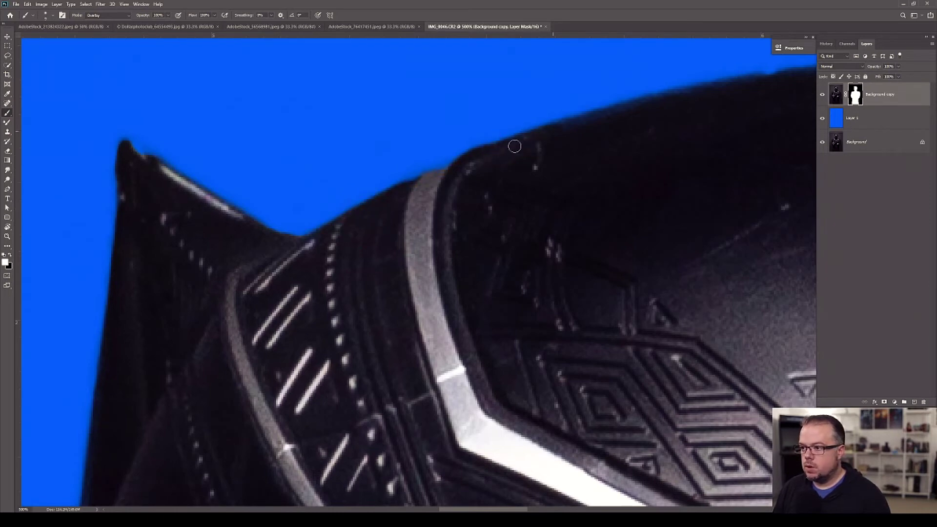
pyautogui.moveTo(601, 123); pyautogui.dragTo(268, 252)
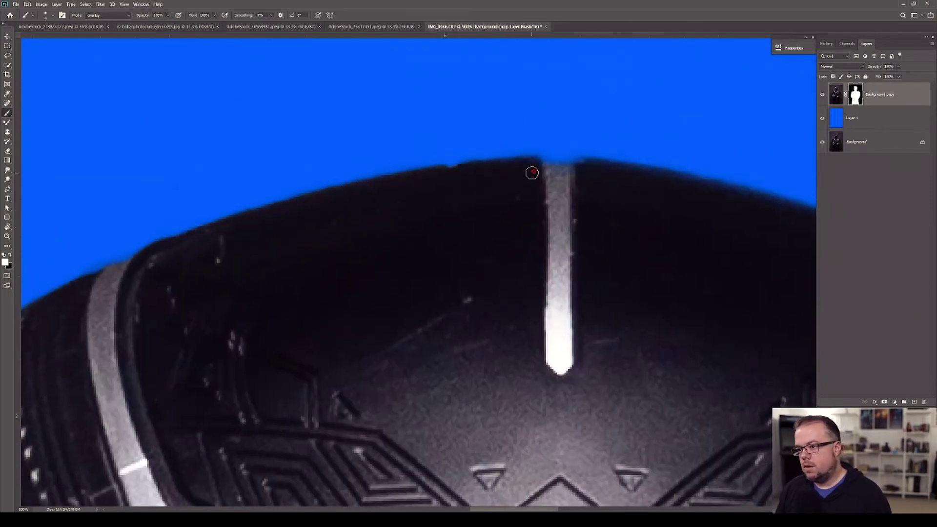
pyautogui.moveTo(531, 212); pyautogui.dragTo(331, 203)
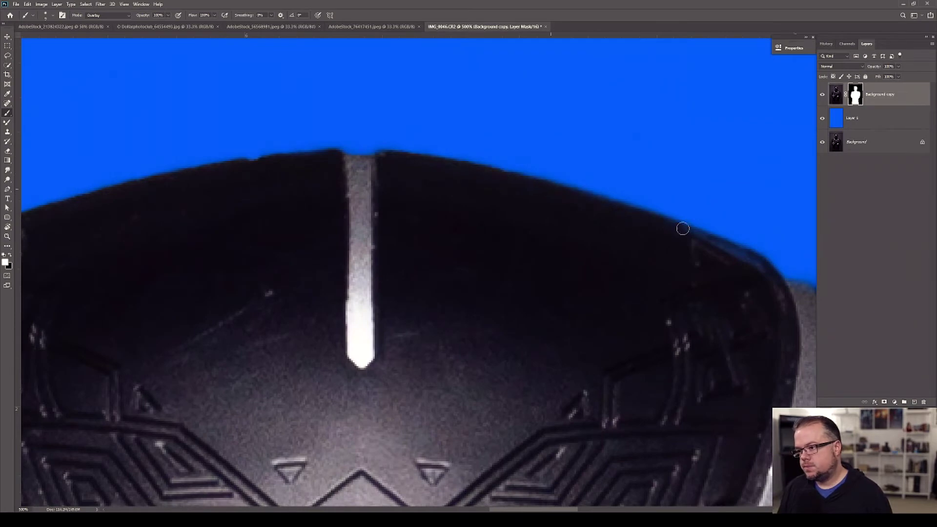
pyautogui.moveTo(633, 284); pyautogui.dragTo(429, 226)
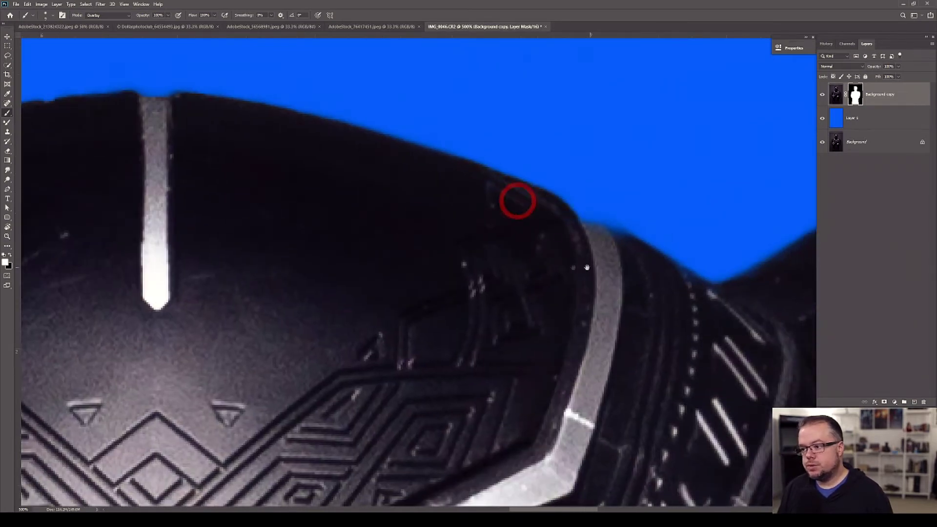
pyautogui.moveTo(516, 201); pyautogui.dragTo(326, 206)
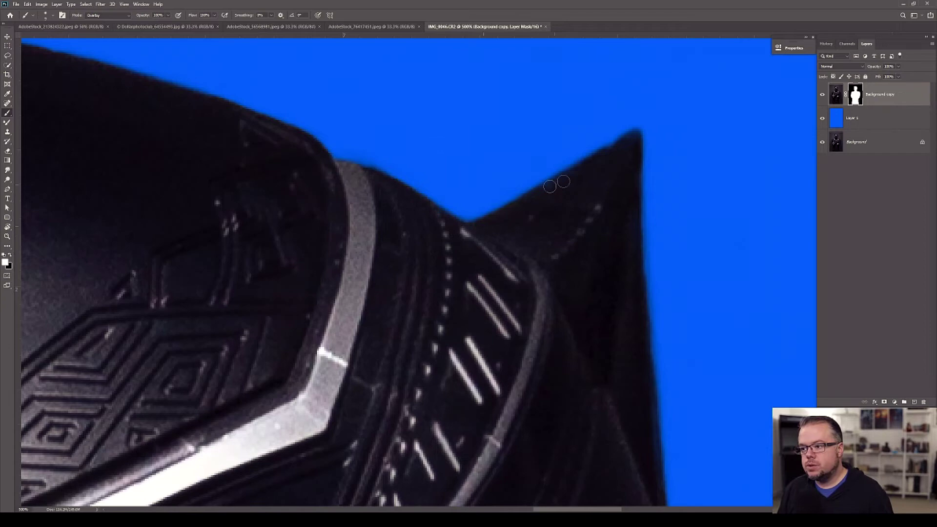
# - Rotate the canvas and paint white on the mask along the outer edge of the right-hand ear to its base
pyautogui.moveTo(622, 157)
pyautogui.mouseDown()
pyautogui.moveTo(503, 86)
pyautogui.moveTo(366, 356)
pyautogui.moveTo(464, 403)
pyautogui.mouseUp()
pyautogui.press('r')
pyautogui.press('b')
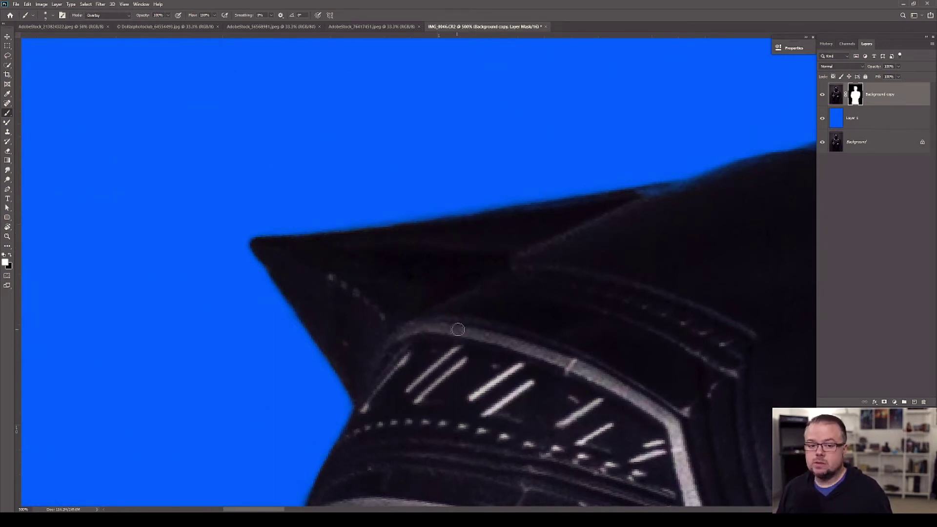
pyautogui.press('r')
pyautogui.moveTo(374, 274)
pyautogui.mouseDown()
pyautogui.moveTo(454, 184)
pyautogui.moveTo(370, 225)
pyautogui.moveTo(349, 335)
pyautogui.moveTo(382, 246)
pyautogui.moveTo(360, 307)
pyautogui.moveTo(368, 263)
pyautogui.mouseUp()
pyautogui.press('b')
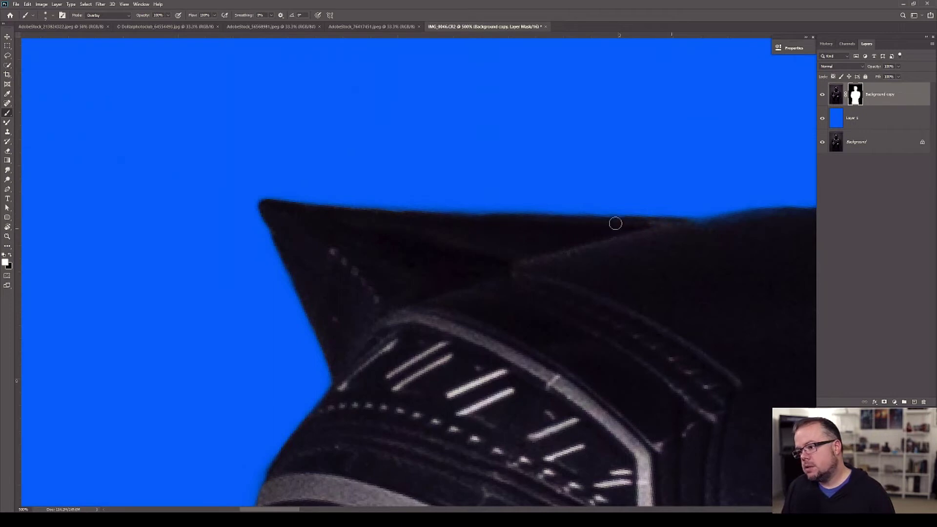
# - Clean up the mask along the side of the helmet below the right-hand ear with white Overlay strokes
pyautogui.moveTo(717, 223); pyautogui.dragTo(303, 262)
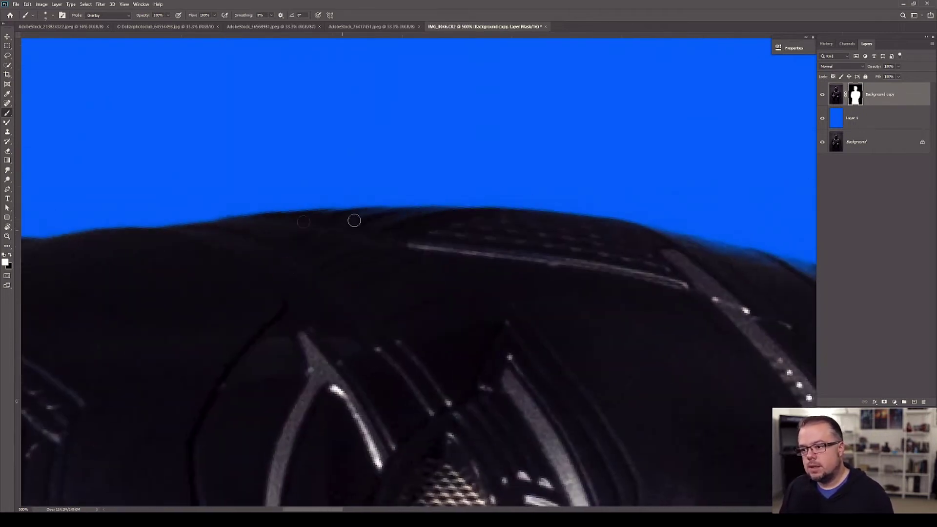
pyautogui.moveTo(527, 226); pyautogui.dragTo(337, 243)
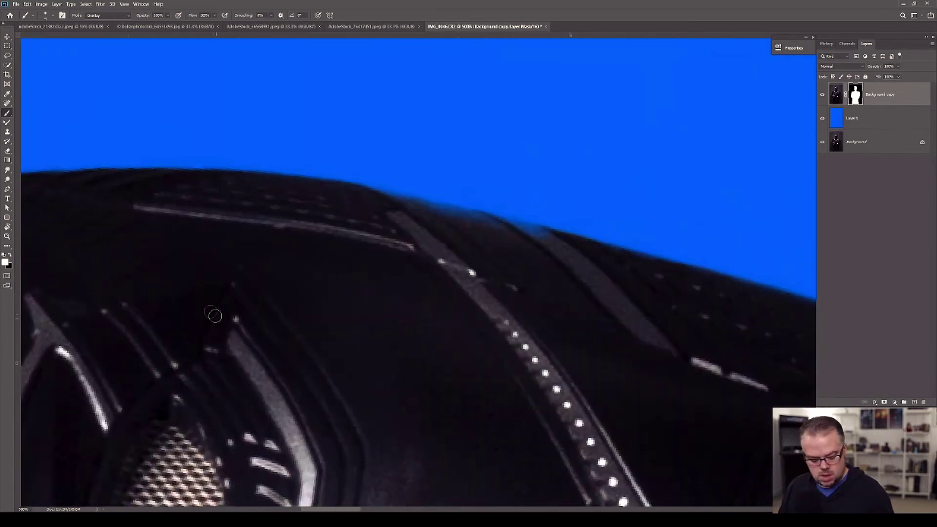
pyautogui.press('r')
pyautogui.moveTo(215, 318); pyautogui.dragTo(477, 268)
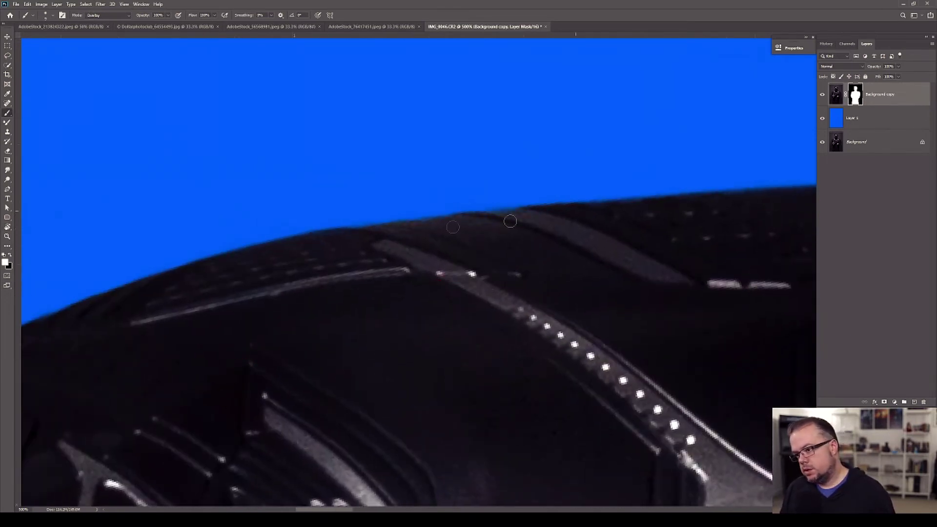
pyautogui.moveTo(571, 211); pyautogui.dragTo(215, 245)
pyautogui.moveTo(433, 243); pyautogui.dragTo(288, 243)
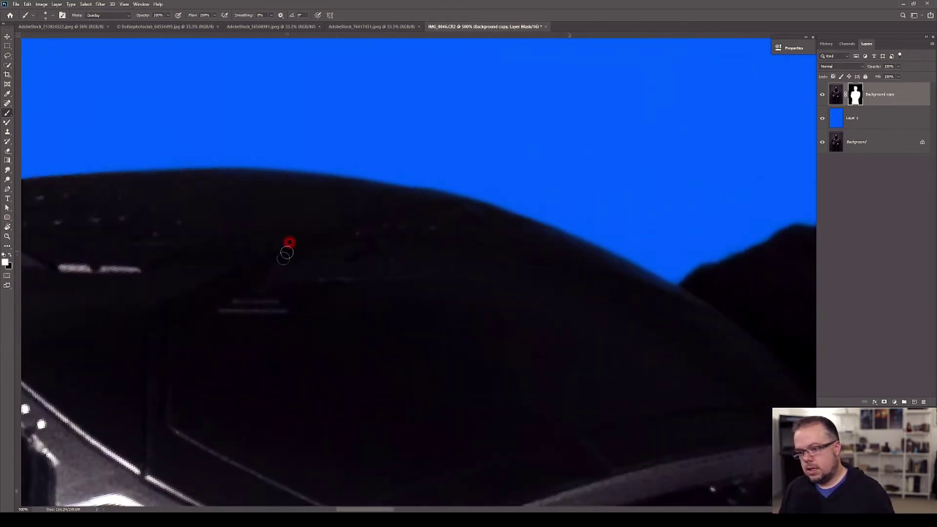
pyautogui.moveTo(146, 301); pyautogui.dragTo(226, 224)
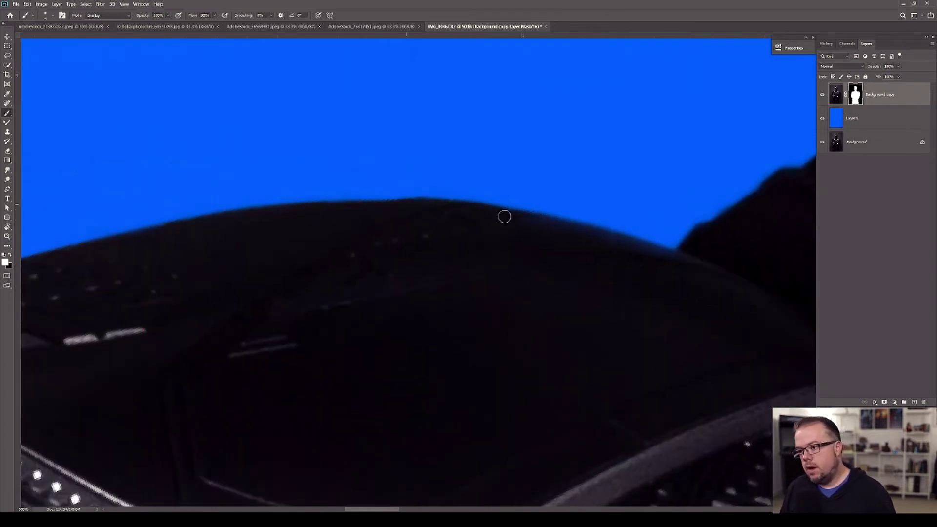
# - Paint white on the mask along the lower side of the helmet and the adjoining dark fabric up to the silver claws
pyautogui.press('r')
pyautogui.moveTo(331, 307)
pyautogui.mouseDown()
pyautogui.moveTo(399, 361)
pyautogui.moveTo(402, 337)
pyautogui.mouseUp()
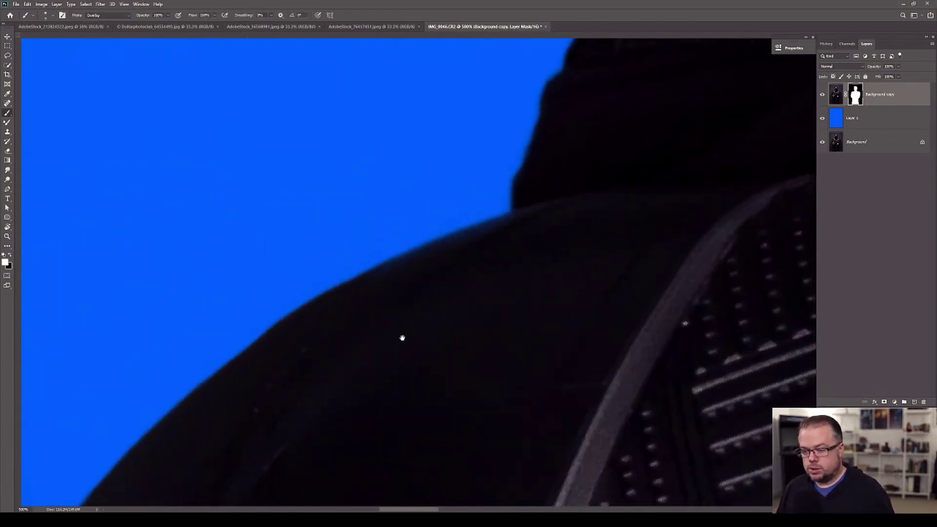
pyautogui.press('r')
pyautogui.moveTo(601, 195)
pyautogui.mouseDown()
pyautogui.moveTo(371, 374)
pyautogui.moveTo(251, 310)
pyautogui.moveTo(347, 223)
pyautogui.mouseUp()
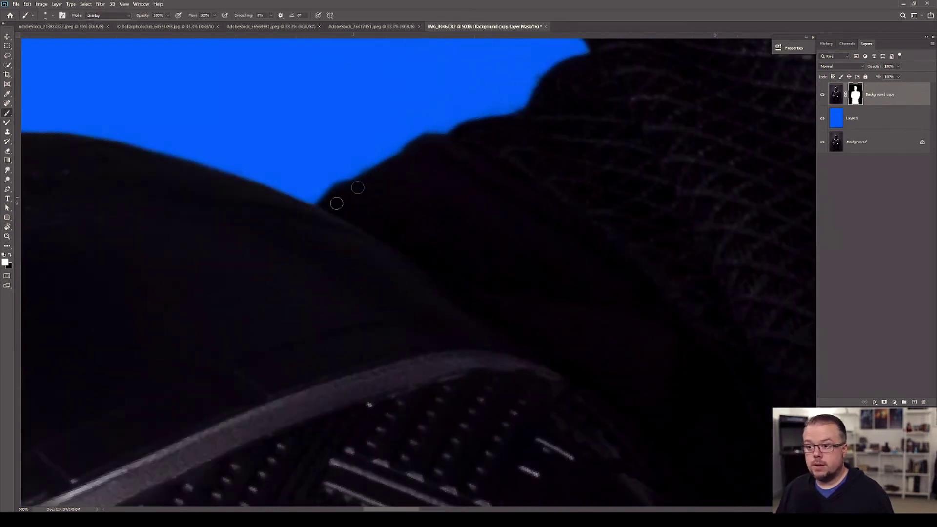
pyautogui.moveTo(538, 120); pyautogui.dragTo(398, 266)
pyautogui.click(473, 232)
pyautogui.moveTo(505, 148); pyautogui.dragTo(404, 313)
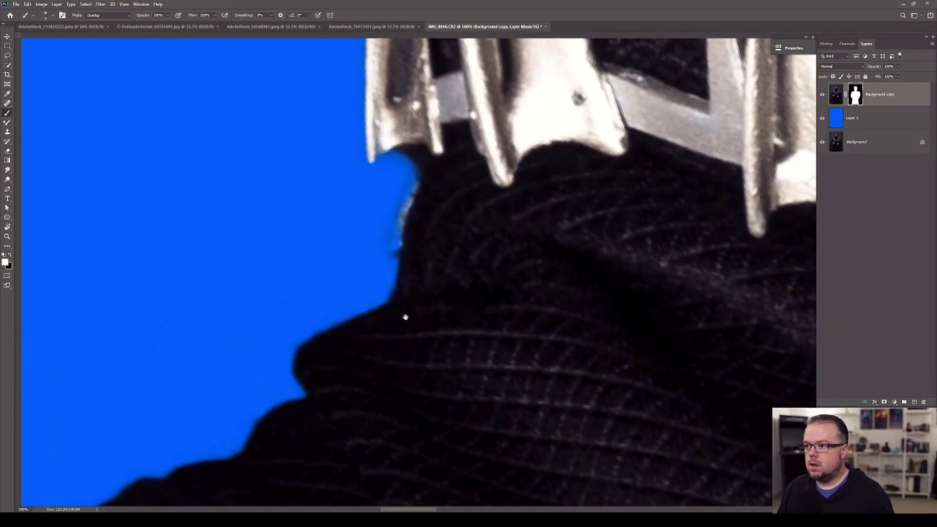
# - Restore the light-coloured sliver on the fabric edge just below the silver claws by painting white on the mask
pyautogui.click(397, 227)
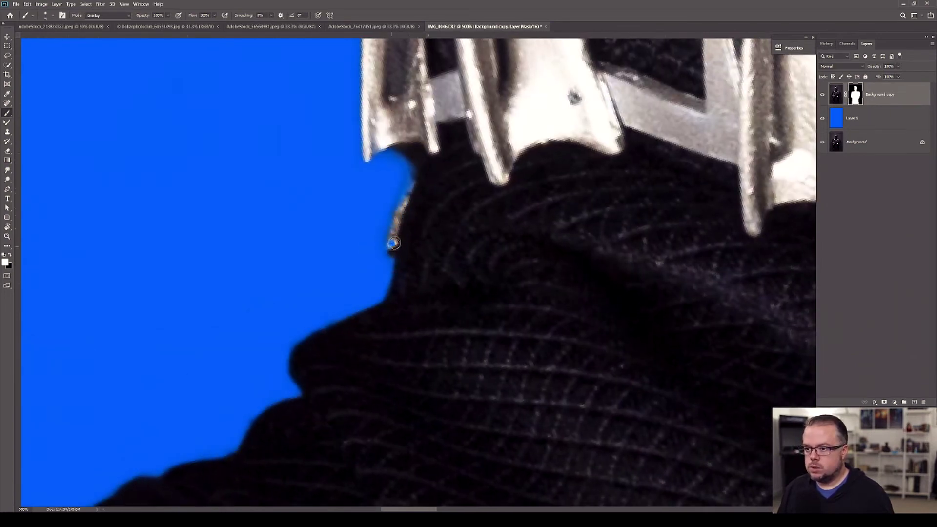
pyautogui.click(393, 241)
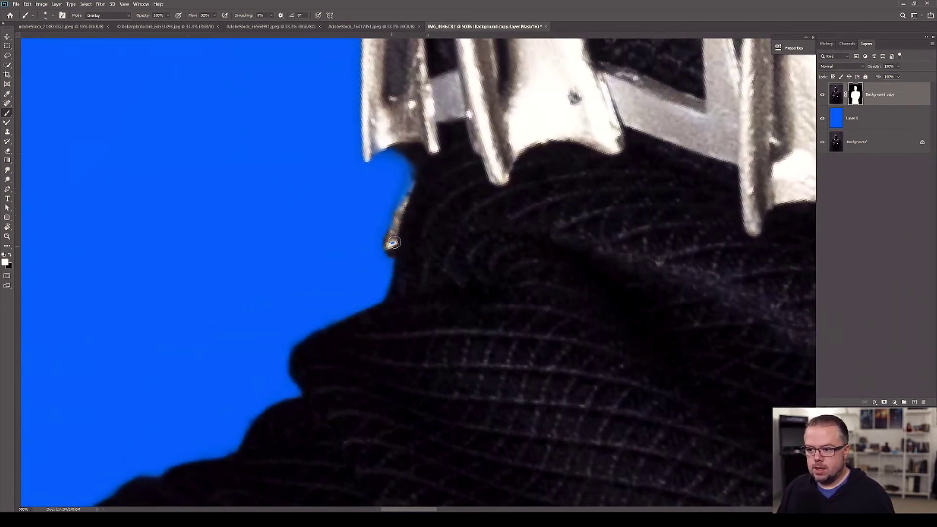
pyautogui.click(393, 242)
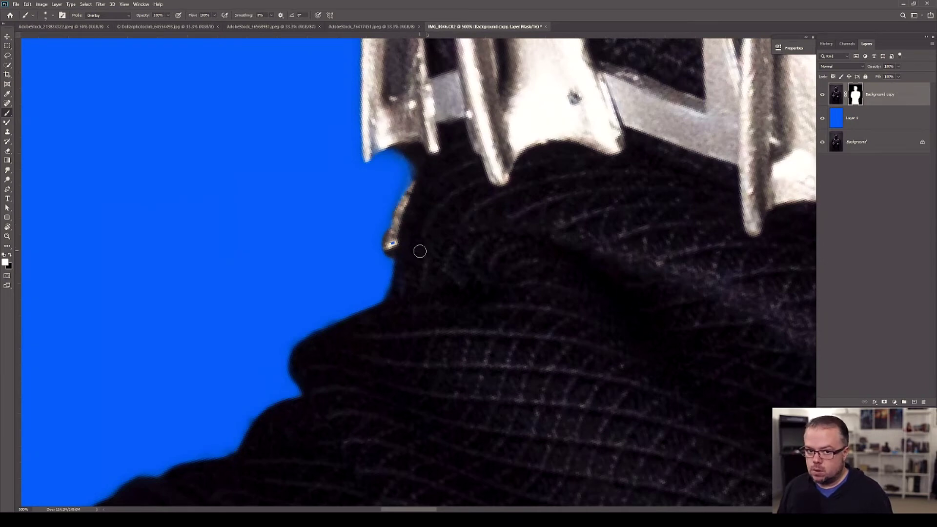
pyautogui.click(393, 241)
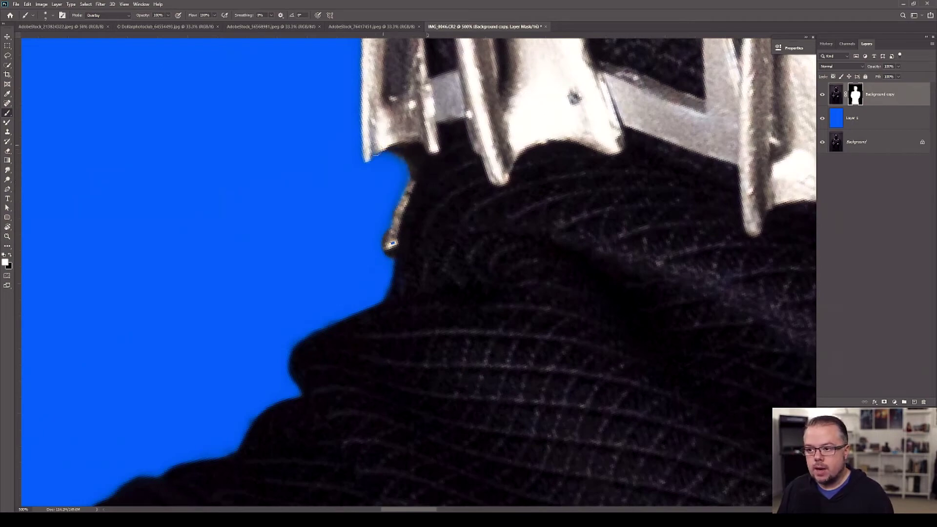
pyautogui.click(410, 137)
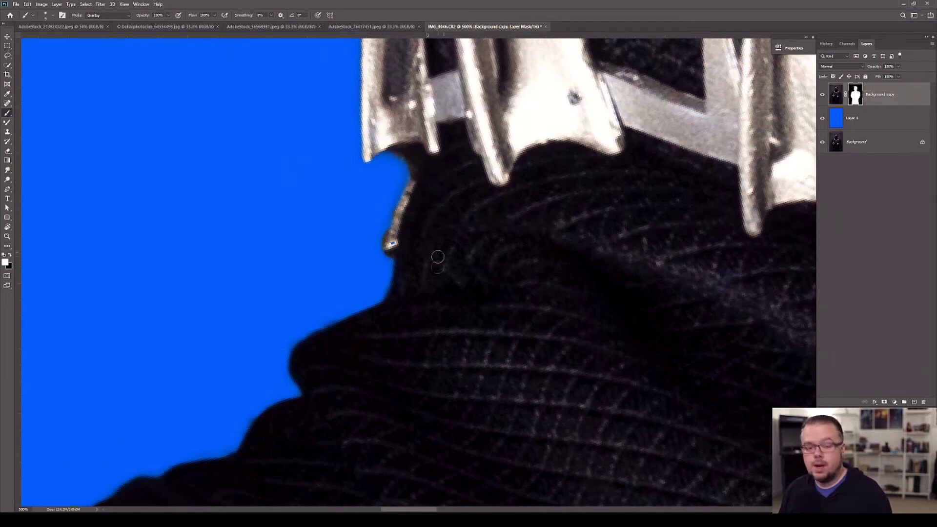
# - Set the brush mode to Normal, reduce its size and paint white over the tiny blue hole in the light sliver
pyautogui.press('z')
pyautogui.click(403, 240)
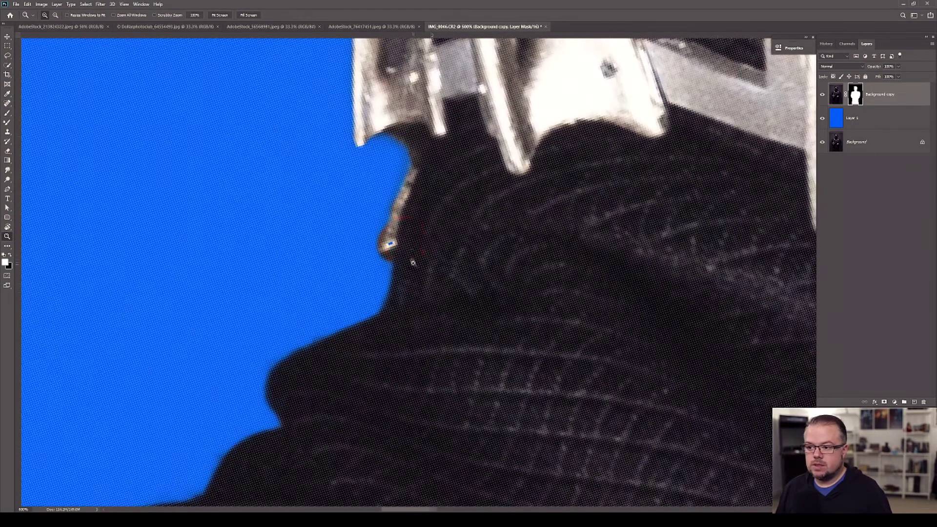
pyautogui.click(415, 262)
pyautogui.click(419, 264)
pyautogui.click(425, 273)
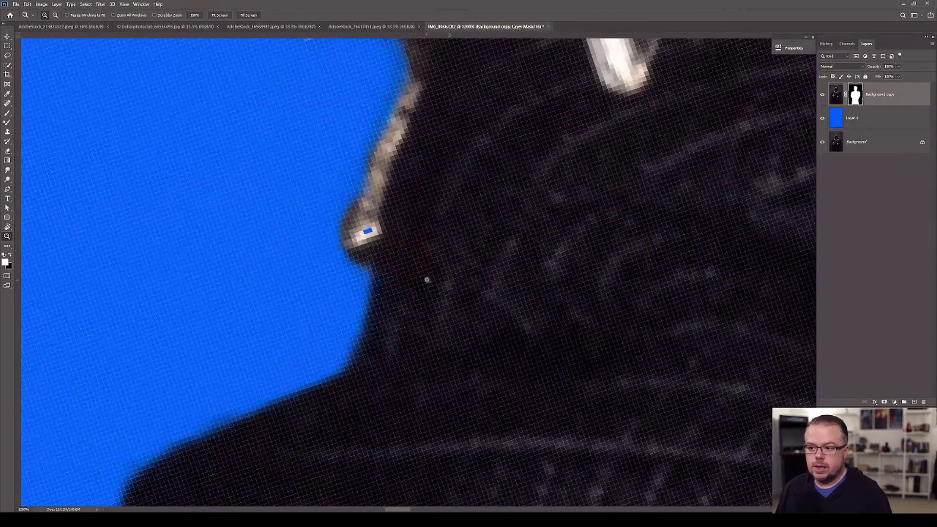
pyautogui.click(410, 253)
pyautogui.click(419, 325)
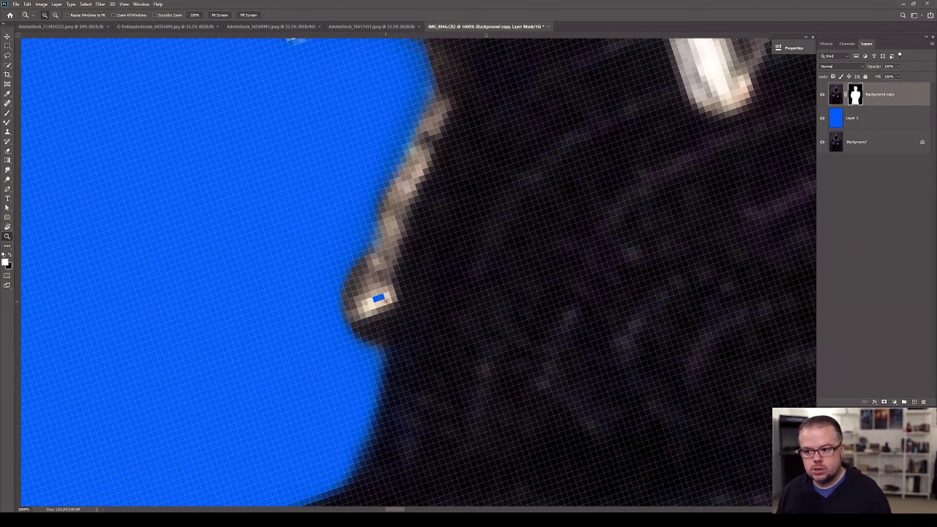
pyautogui.press('b')
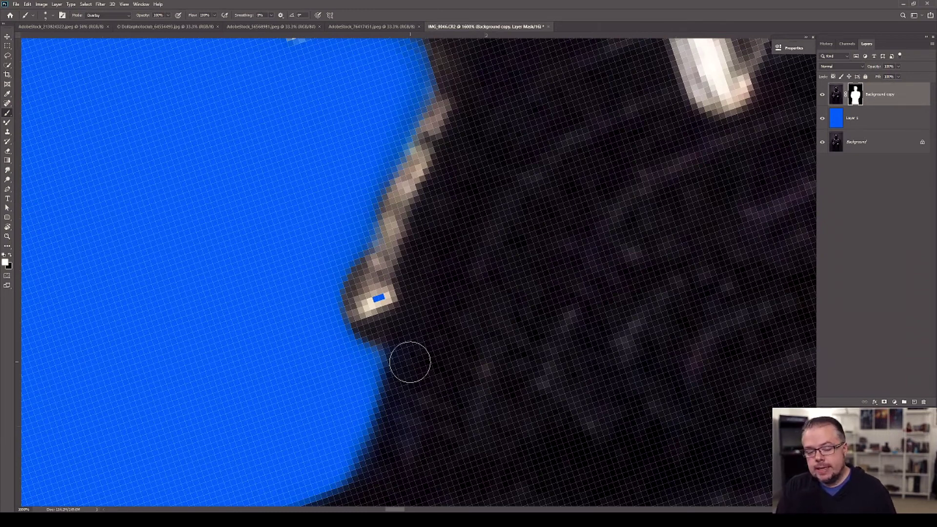
pyautogui.hotkey('shift', 'alt', 'n')
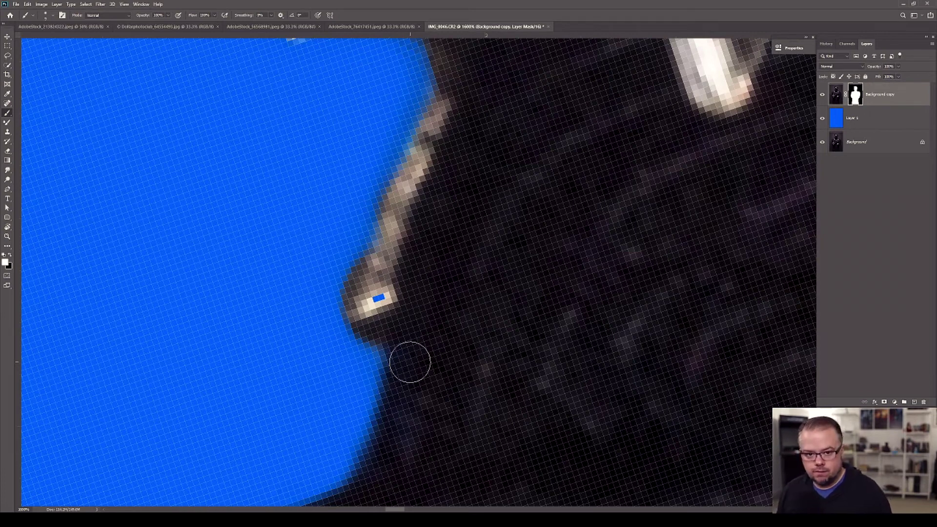
pyautogui.press('[')
pyautogui.press('[')
pyautogui.click(379, 298)
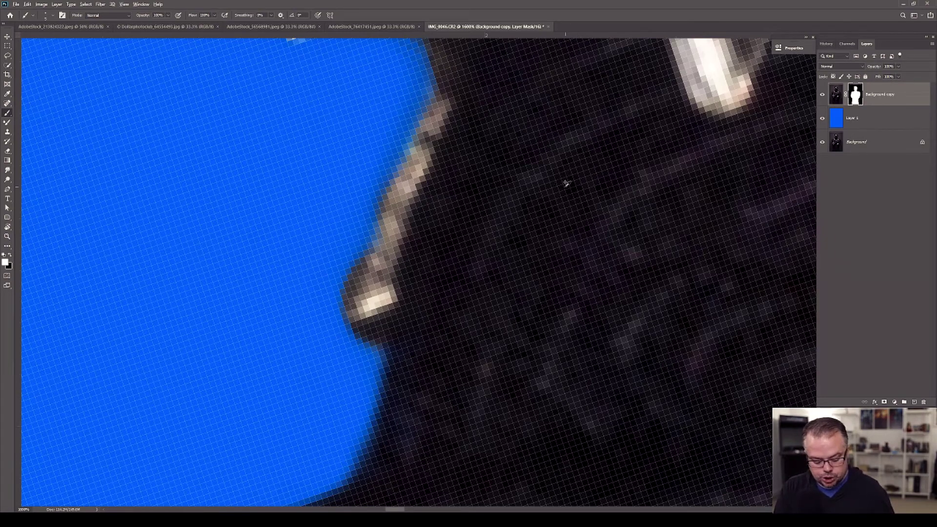
# - Set the brush mode to Overlay and paint white on the mask along the upper silver claw and the adjoining dark fabric
pyautogui.hotkey('shift', 'alt', 'o')
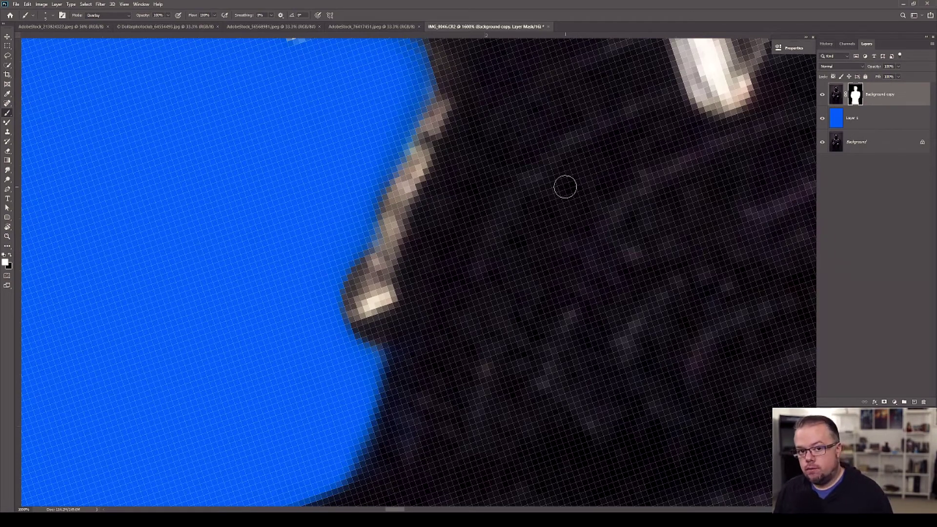
pyautogui.scroll(4, 508, 334)
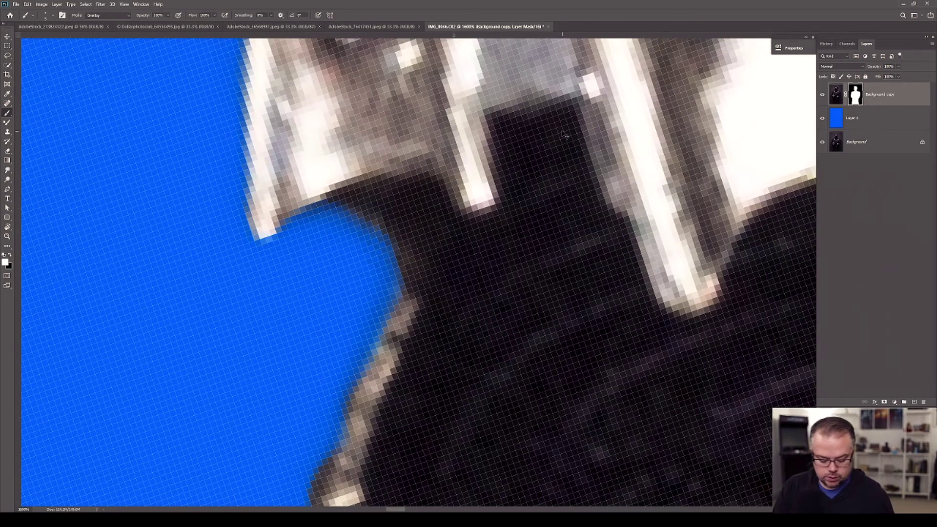
pyautogui.scroll(-4, 564, 134)
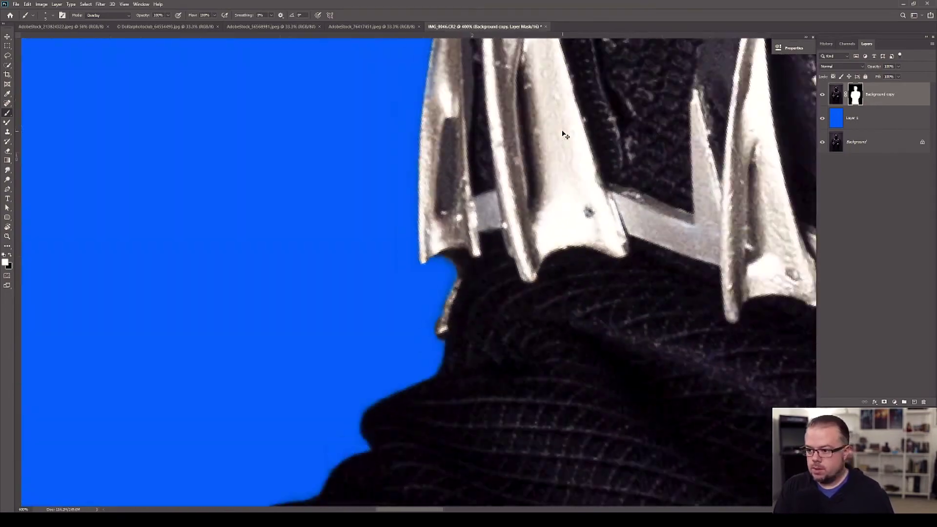
pyautogui.press('r')
pyautogui.moveTo(291, 233); pyautogui.dragTo(470, 147)
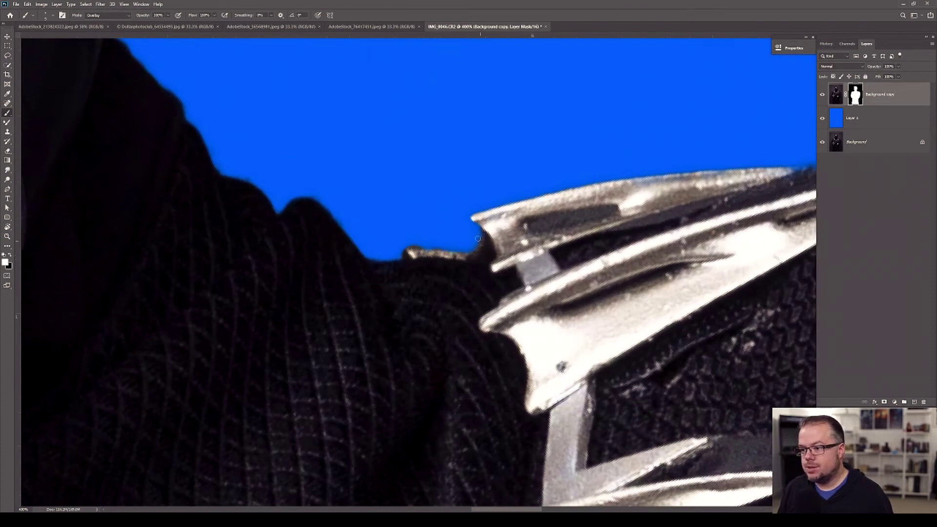
pyautogui.moveTo(526, 204); pyautogui.dragTo(272, 249)
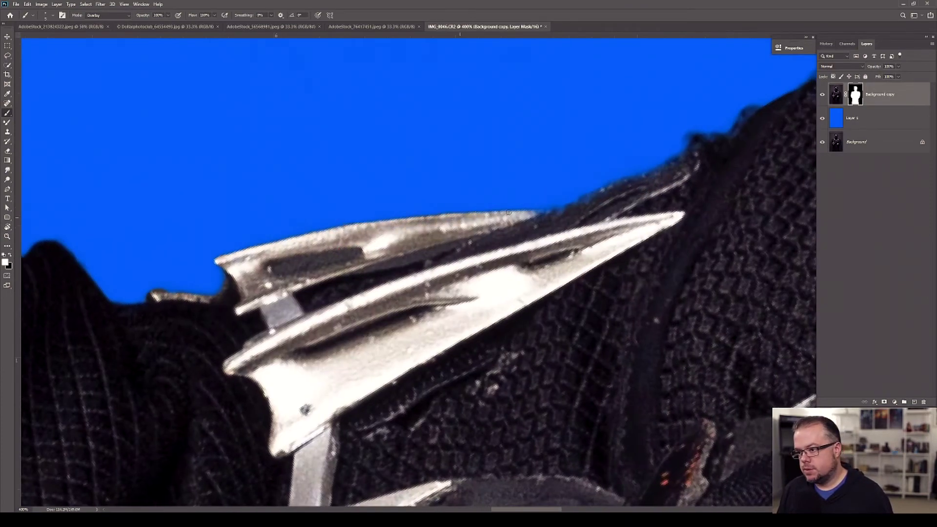
pyautogui.moveTo(571, 220); pyautogui.dragTo(364, 275)
pyautogui.moveTo(519, 198); pyautogui.dragTo(472, 195)
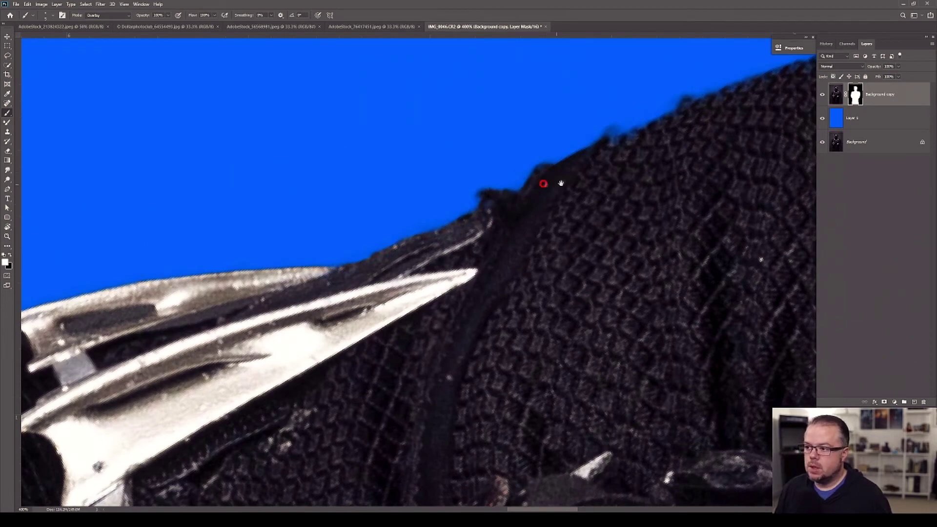
# - Firm up the mask edge over the textured shoulder fabric and its raised bands with white Overlay strokes
pyautogui.moveTo(560, 183); pyautogui.dragTo(268, 290)
pyautogui.moveTo(428, 200)
pyautogui.mouseDown()
pyautogui.moveTo(585, 157)
pyautogui.moveTo(362, 159)
pyautogui.moveTo(358, 169)
pyautogui.mouseUp()
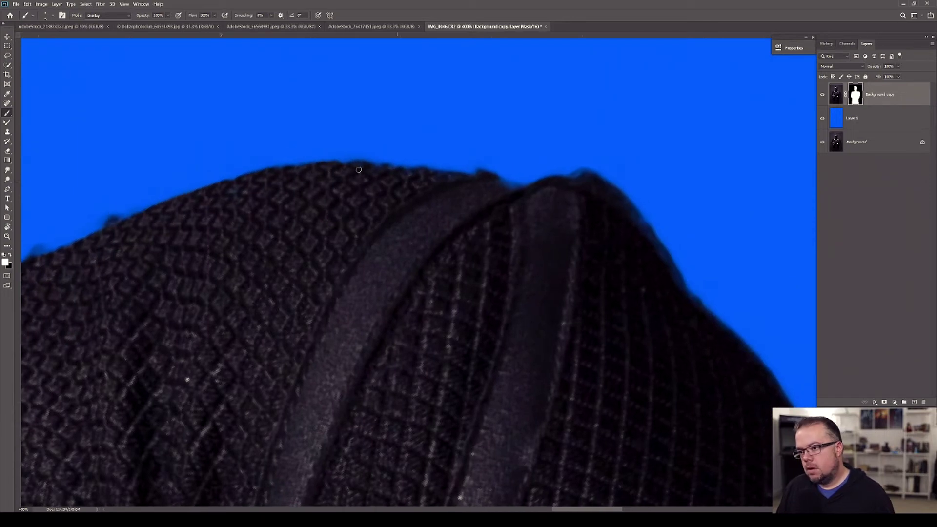
pyautogui.moveTo(503, 191); pyautogui.dragTo(322, 219)
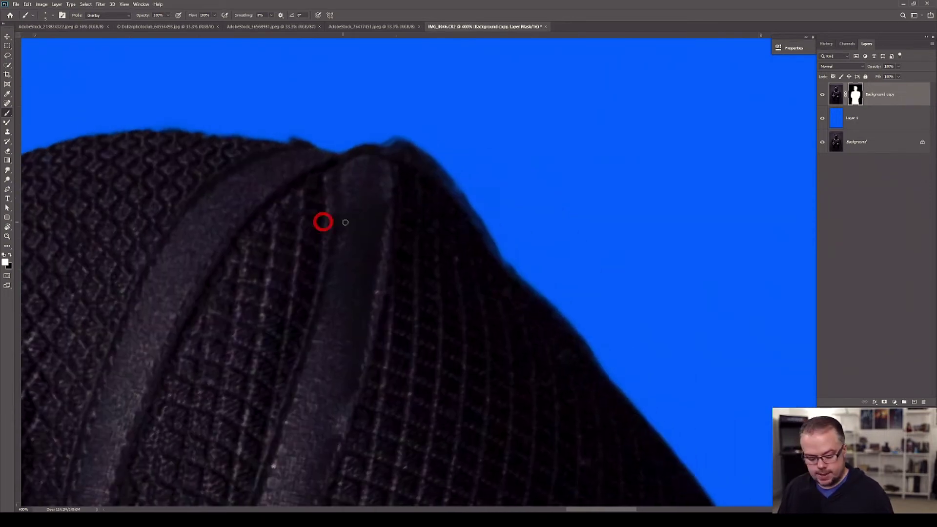
pyautogui.moveTo(477, 268); pyautogui.dragTo(378, 335)
pyautogui.moveTo(325, 218)
pyautogui.mouseDown()
pyautogui.moveTo(329, 226)
pyautogui.moveTo(374, 218)
pyautogui.moveTo(493, 253)
pyautogui.moveTo(540, 250)
pyautogui.moveTo(640, 272)
pyautogui.moveTo(295, 247)
pyautogui.mouseUp()
pyautogui.moveTo(341, 203); pyautogui.dragTo(333, 209)
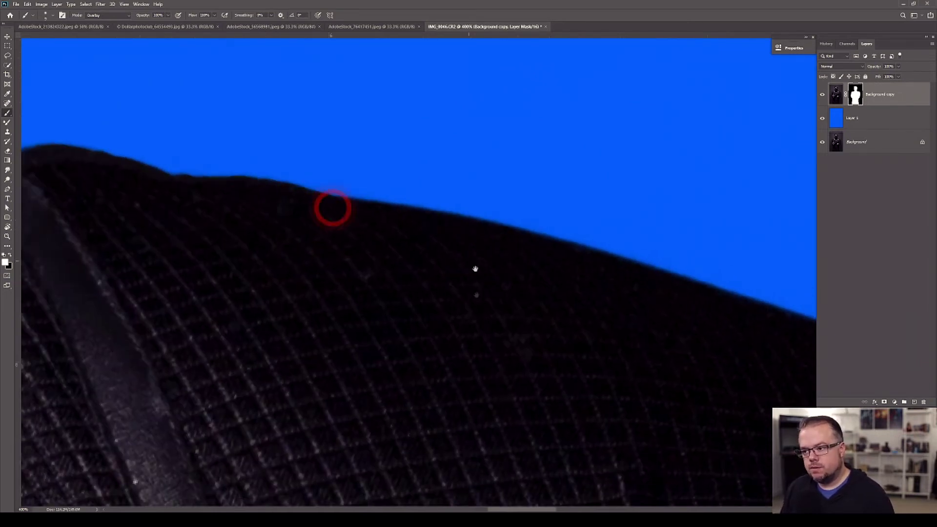
# - Continue the white Overlay strokes on the mask down the grid-patterned sleeve below the shoulder bands
pyautogui.moveTo(133, 234); pyautogui.dragTo(207, 218)
pyautogui.moveTo(555, 320); pyautogui.dragTo(408, 230)
pyautogui.moveTo(532, 268); pyautogui.dragTo(223, 213)
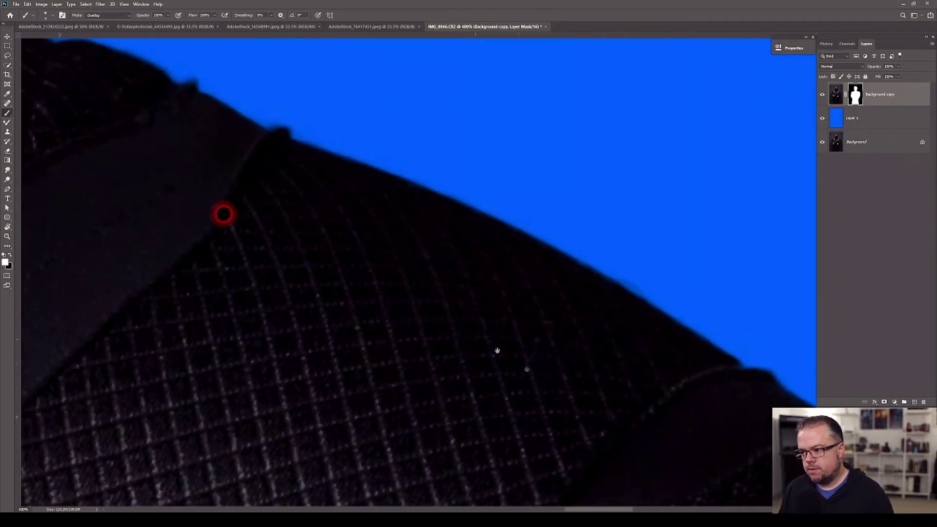
pyautogui.moveTo(498, 350); pyautogui.dragTo(245, 230)
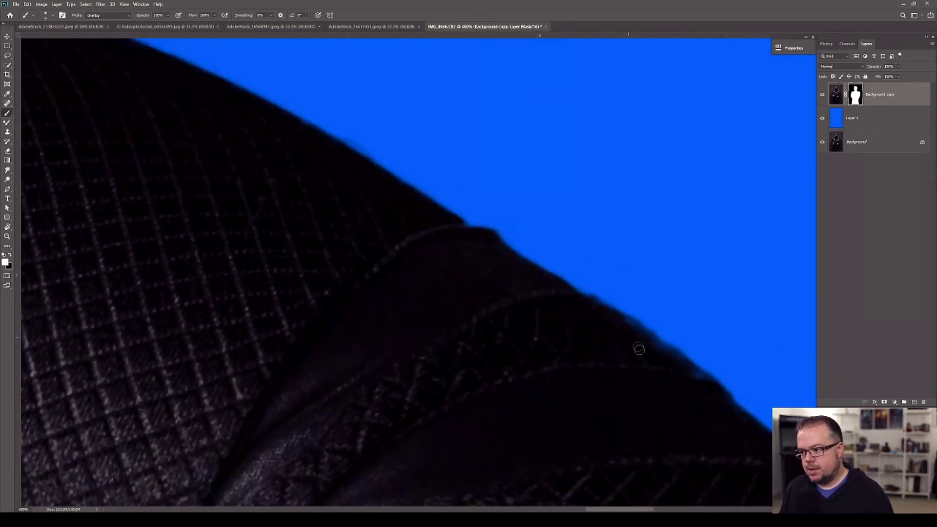
# - Rotate the view and paint white on the mask along the rounded grid-patterned arm section up to the loose thread loop
pyautogui.press('r')
pyautogui.moveTo(491, 371)
pyautogui.mouseDown()
pyautogui.moveTo(548, 409)
pyautogui.moveTo(380, 238)
pyautogui.mouseUp()
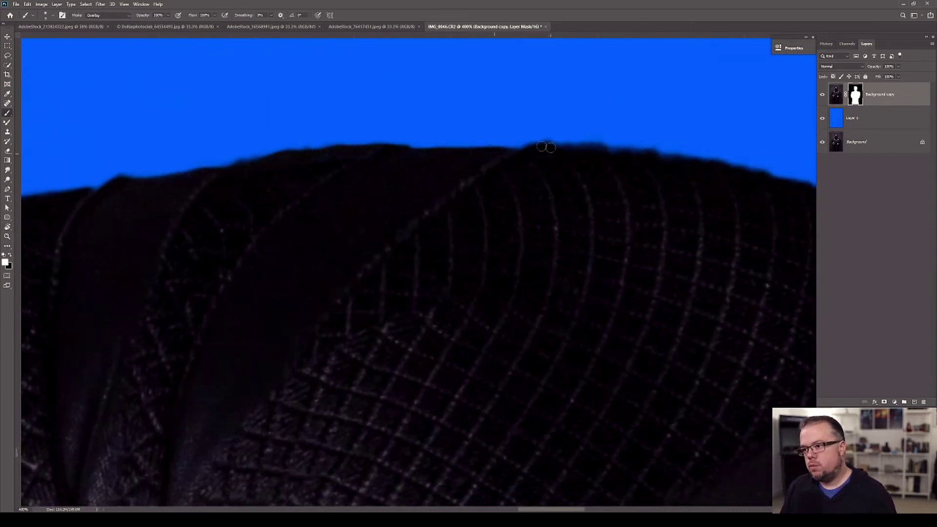
pyautogui.moveTo(580, 150); pyautogui.dragTo(283, 198)
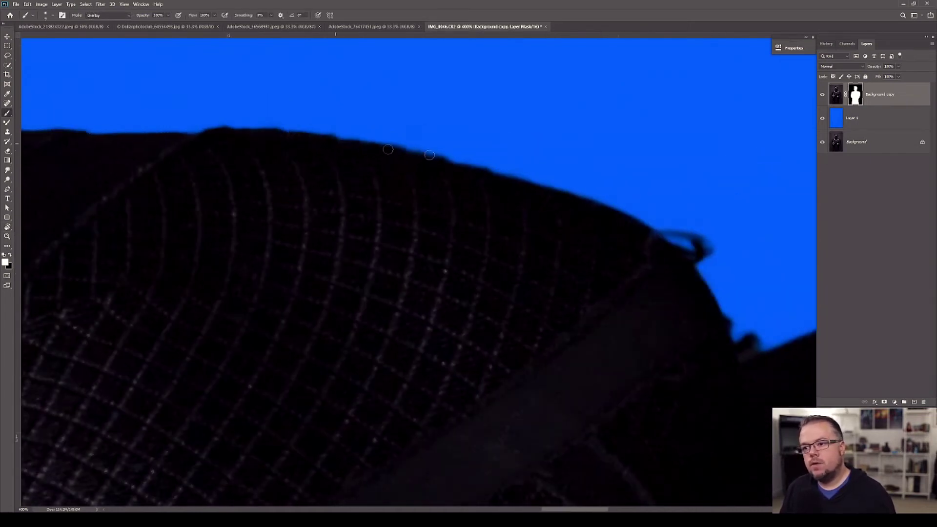
pyautogui.moveTo(630, 327); pyautogui.dragTo(394, 283)
pyautogui.moveTo(452, 328); pyautogui.dragTo(232, 326)
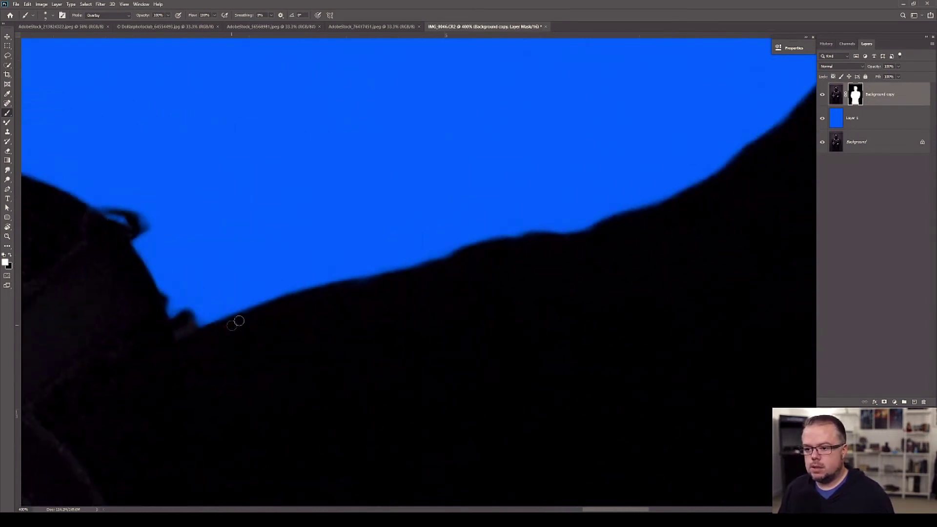
# - Paint white on the mask along the plain black lower arm edge out to the border of the canvas
pyautogui.click(638, 228)
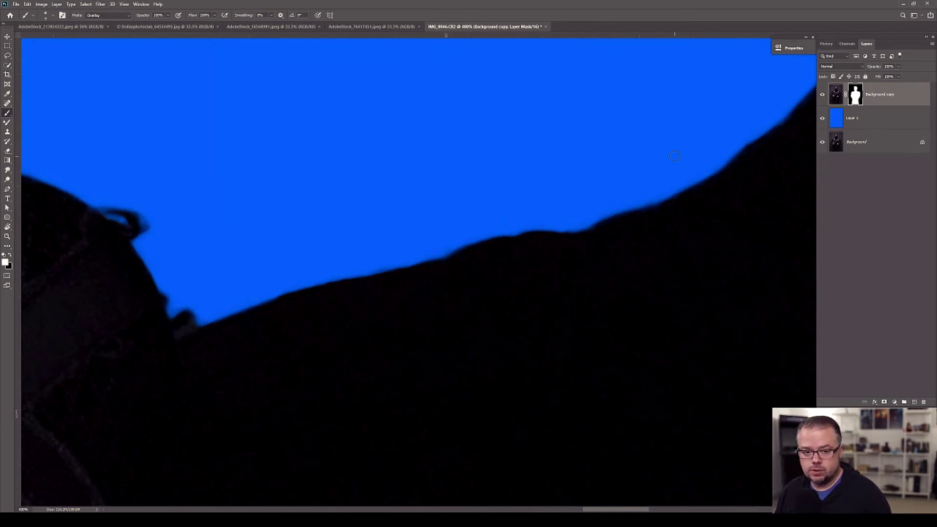
pyautogui.moveTo(584, 321)
pyautogui.mouseDown()
pyautogui.moveTo(397, 356)
pyautogui.moveTo(372, 374)
pyautogui.mouseUp()
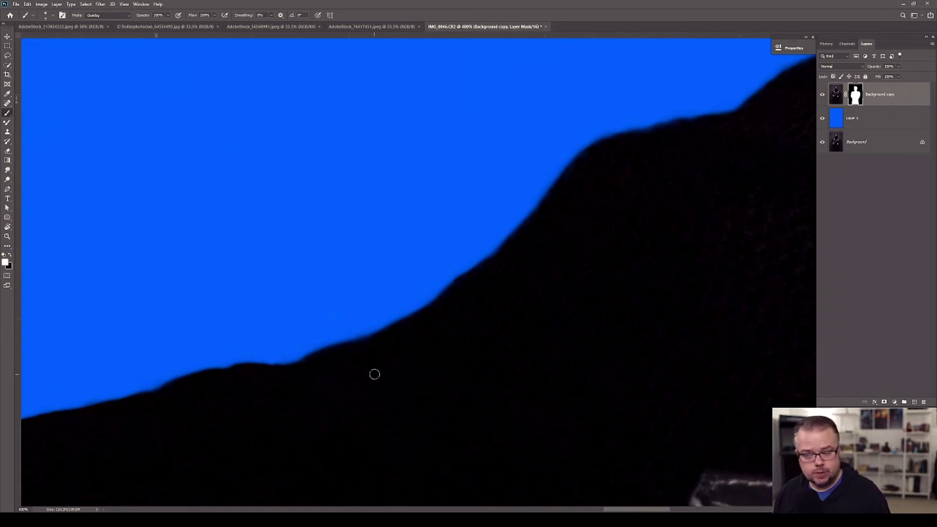
pyautogui.moveTo(617, 133)
pyautogui.mouseDown()
pyautogui.moveTo(696, 115)
pyautogui.moveTo(552, 219)
pyautogui.moveTo(404, 216)
pyautogui.moveTo(506, 174)
pyautogui.moveTo(525, 140)
pyautogui.moveTo(324, 322)
pyautogui.moveTo(586, 117)
pyautogui.moveTo(328, 299)
pyautogui.moveTo(518, 187)
pyautogui.moveTo(642, 134)
pyautogui.moveTo(295, 309)
pyautogui.moveTo(293, 300)
pyautogui.moveTo(372, 234)
pyautogui.moveTo(669, 109)
pyautogui.mouseUp()
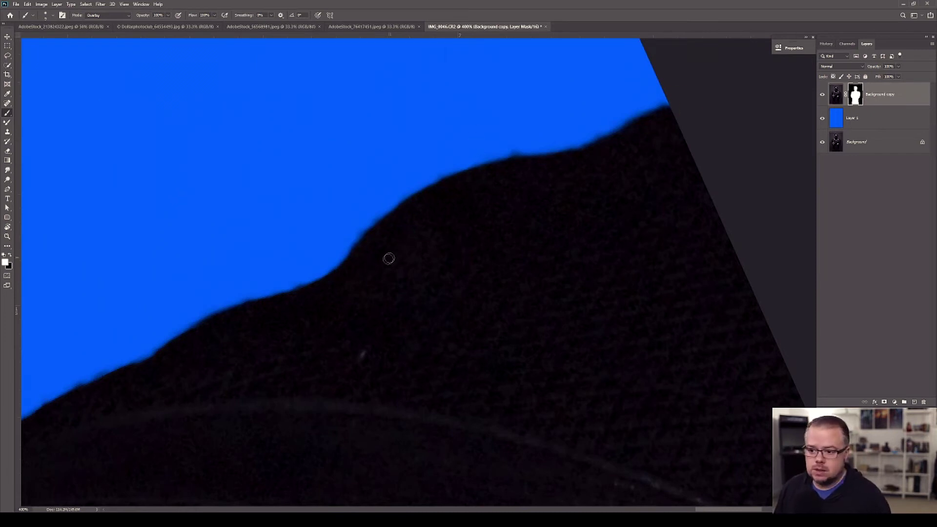
pyautogui.moveTo(122, 338); pyautogui.dragTo(377, 266)
# - Switch to black and clear the outer side of the mask edge from the canvas border back past the stitched spike
pyautogui.press('x')
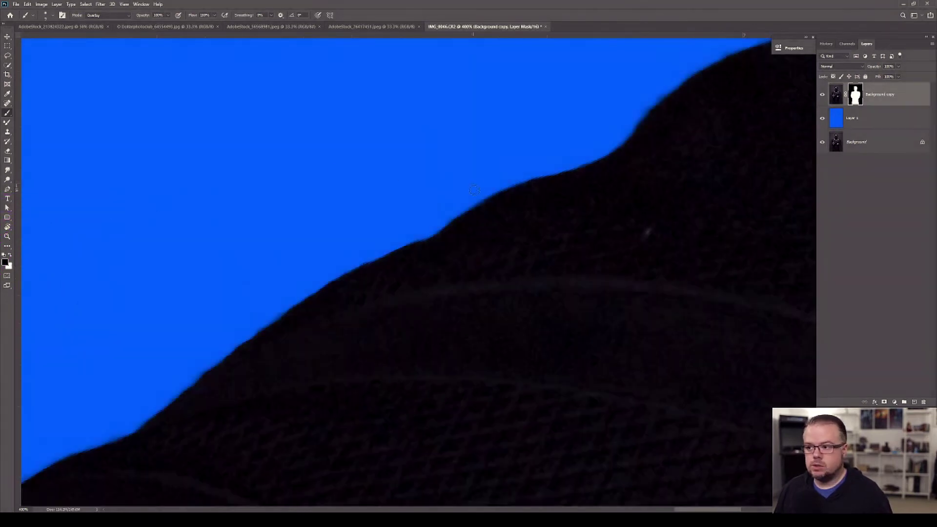
pyautogui.moveTo(508, 160); pyautogui.dragTo(263, 301)
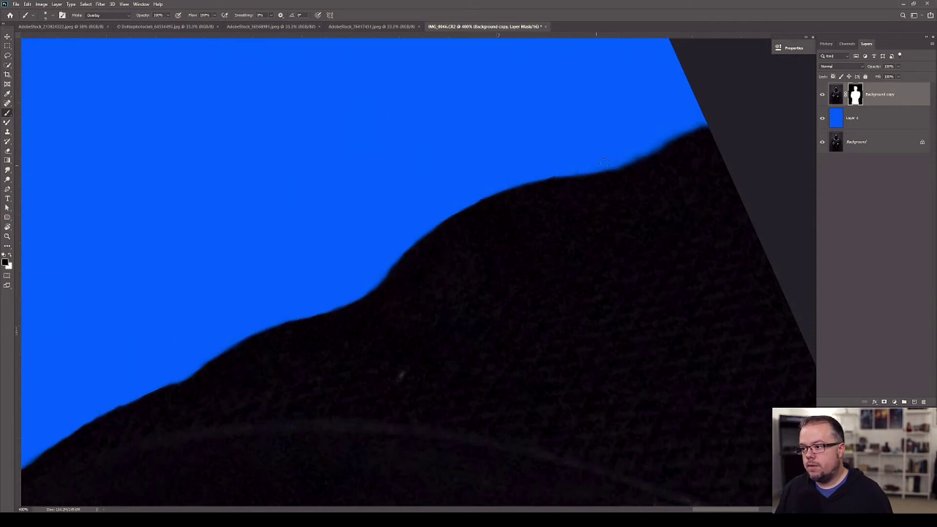
pyautogui.moveTo(701, 115)
pyautogui.mouseDown()
pyautogui.moveTo(540, 222)
pyautogui.moveTo(349, 267)
pyautogui.mouseUp()
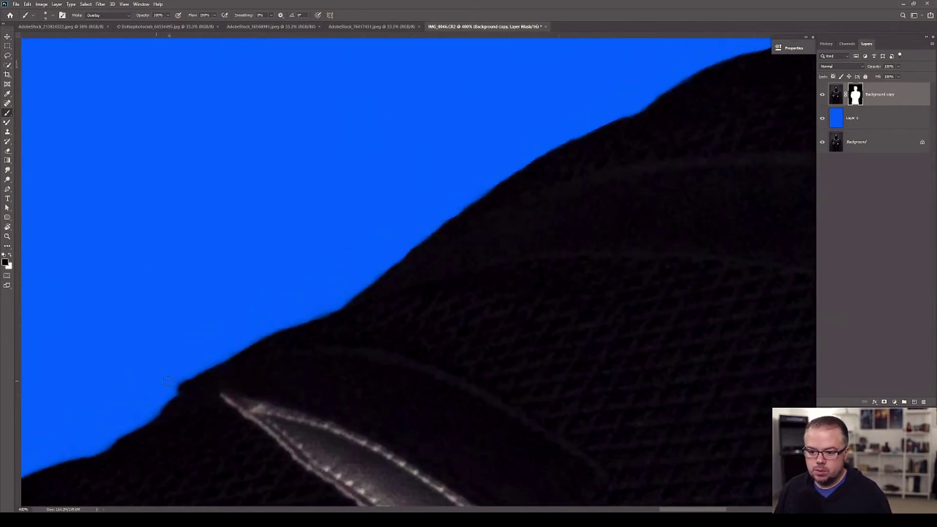
pyautogui.moveTo(325, 307); pyautogui.dragTo(378, 228)
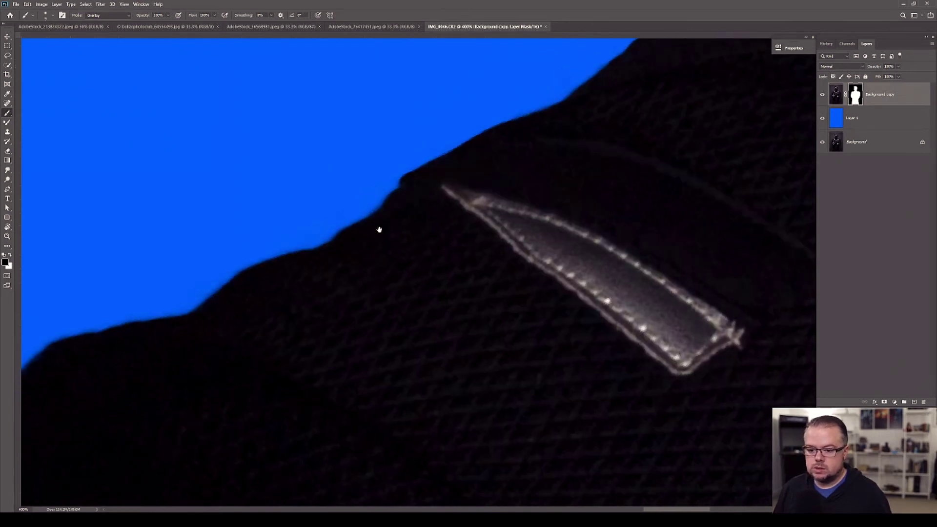
pyautogui.moveTo(226, 270); pyautogui.dragTo(320, 278)
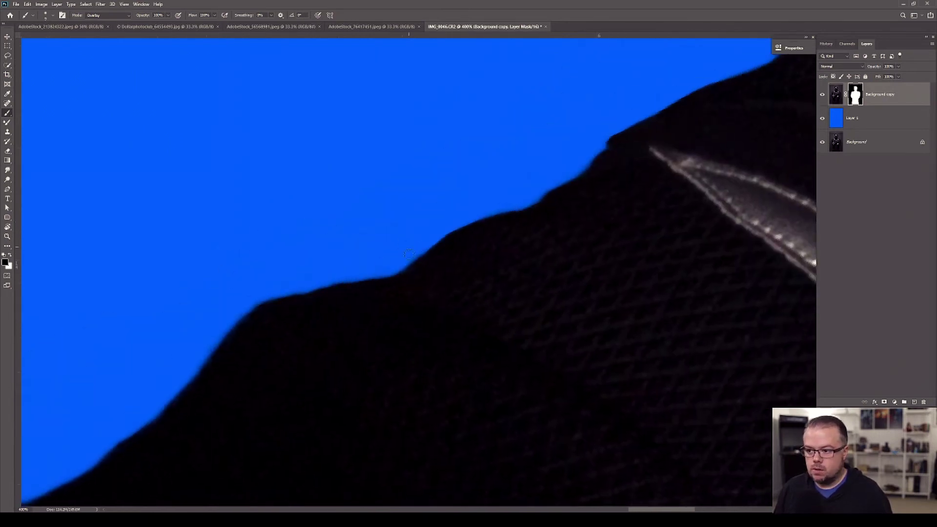
# - Clean the background side of the lower arm edge and the loose thread loop with black Overlay strokes
pyautogui.moveTo(244, 316)
pyautogui.mouseDown()
pyautogui.moveTo(322, 228)
pyautogui.moveTo(277, 276)
pyautogui.mouseUp()
pyautogui.moveTo(157, 383); pyautogui.dragTo(603, 290)
pyautogui.moveTo(188, 348); pyautogui.dragTo(334, 316)
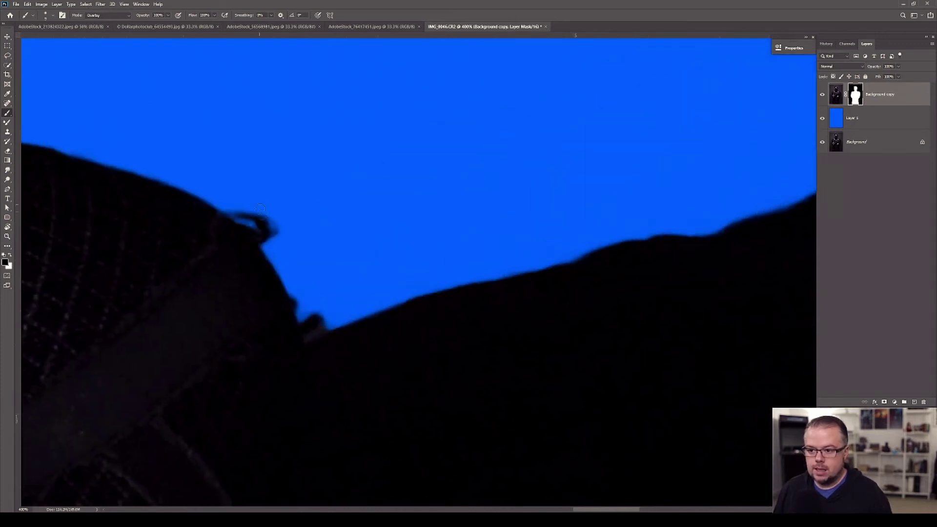
pyautogui.moveTo(272, 215)
pyautogui.mouseDown()
pyautogui.moveTo(275, 237)
pyautogui.moveTo(239, 211)
pyautogui.mouseUp()
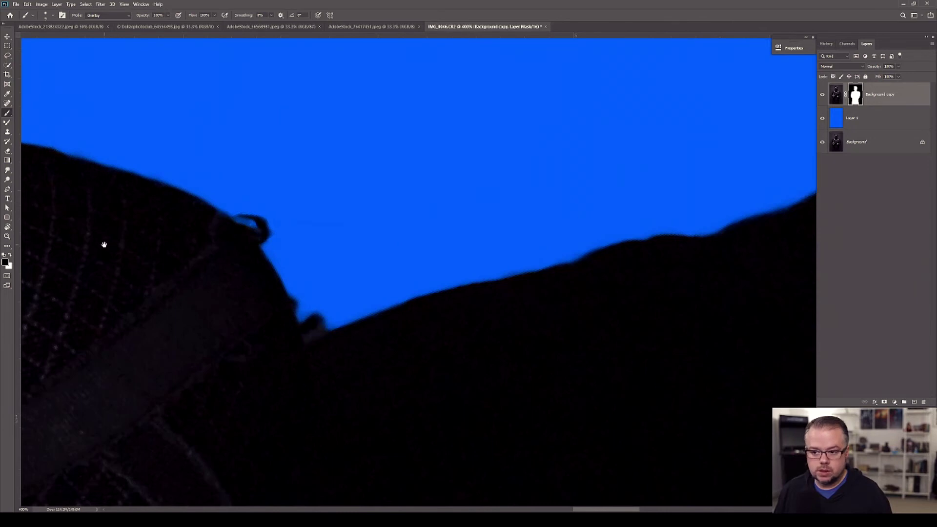
# - Refine the mask edge back up the grid-patterned sleeve, alternating between white and black Overlay strokes
pyautogui.moveTo(103, 244); pyautogui.dragTo(468, 387)
pyautogui.moveTo(372, 318)
pyautogui.mouseDown()
pyautogui.moveTo(654, 262)
pyautogui.moveTo(514, 268)
pyautogui.mouseUp()
pyautogui.press('x')
pyautogui.moveTo(314, 270); pyautogui.dragTo(540, 235)
pyautogui.moveTo(244, 352); pyautogui.dragTo(446, 266)
pyautogui.press('x')
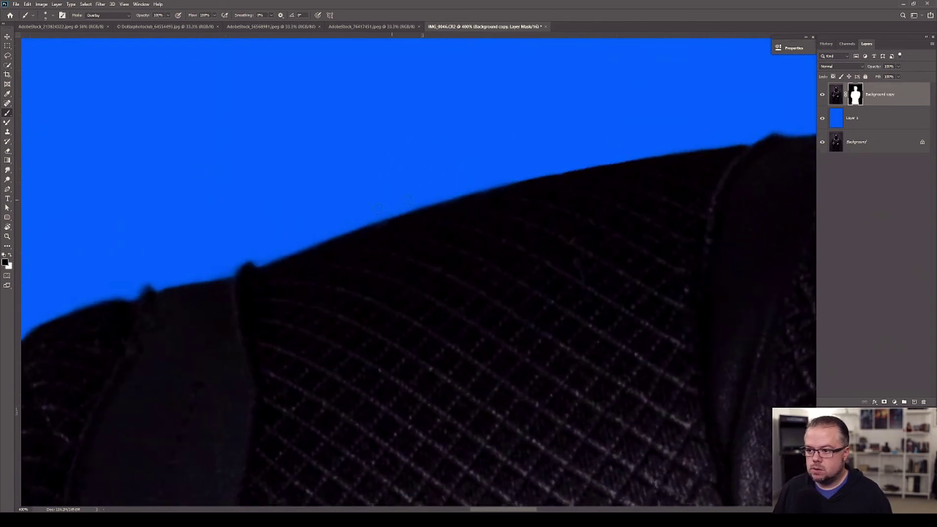
# - Paint black on the mask around the small bumps at the sleeve's band seams and along the adjoining shoulder edge
pyautogui.press('x')
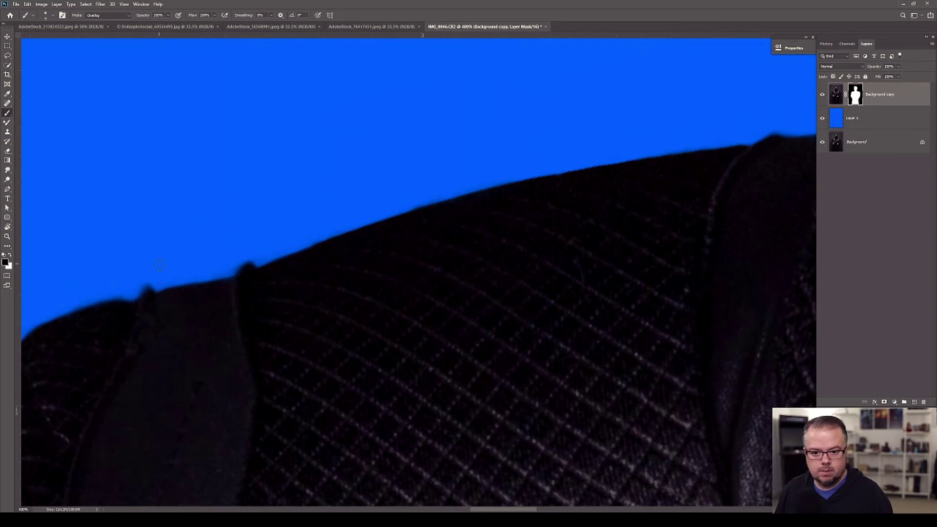
pyautogui.moveTo(201, 275); pyautogui.dragTo(262, 258)
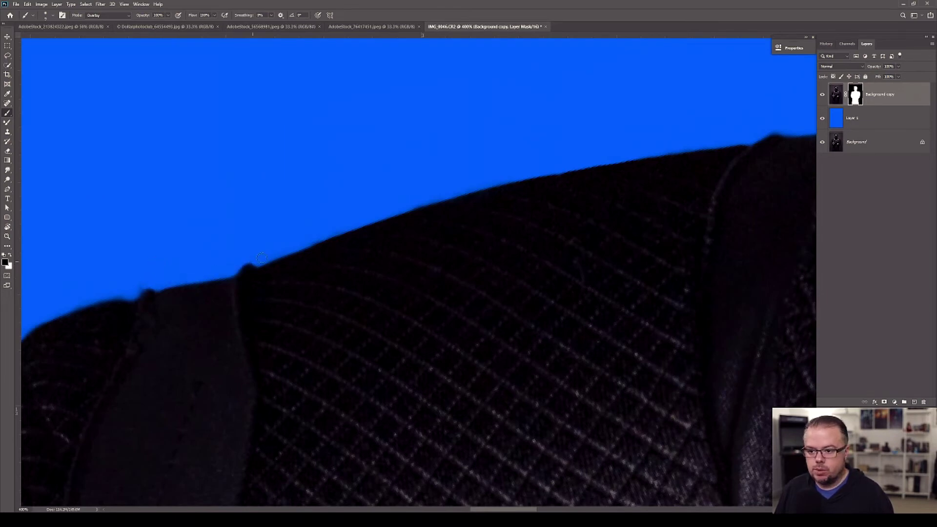
pyautogui.moveTo(123, 291); pyautogui.dragTo(340, 239)
pyautogui.press('x')
pyautogui.press('x')
pyautogui.moveTo(272, 296)
pyautogui.mouseDown()
pyautogui.moveTo(358, 245)
pyautogui.moveTo(502, 216)
pyautogui.moveTo(587, 174)
pyautogui.moveTo(448, 237)
pyautogui.moveTo(384, 210)
pyautogui.moveTo(343, 295)
pyautogui.moveTo(330, 161)
pyautogui.moveTo(387, 300)
pyautogui.moveTo(309, 272)
pyautogui.mouseUp()
pyautogui.press('x')
# - Rotate the view and paint black on the mask along the outer edge of the textured shoulder toward the silver claws
pyautogui.press('r')
pyautogui.moveTo(198, 320); pyautogui.dragTo(346, 382)
pyautogui.press('x')
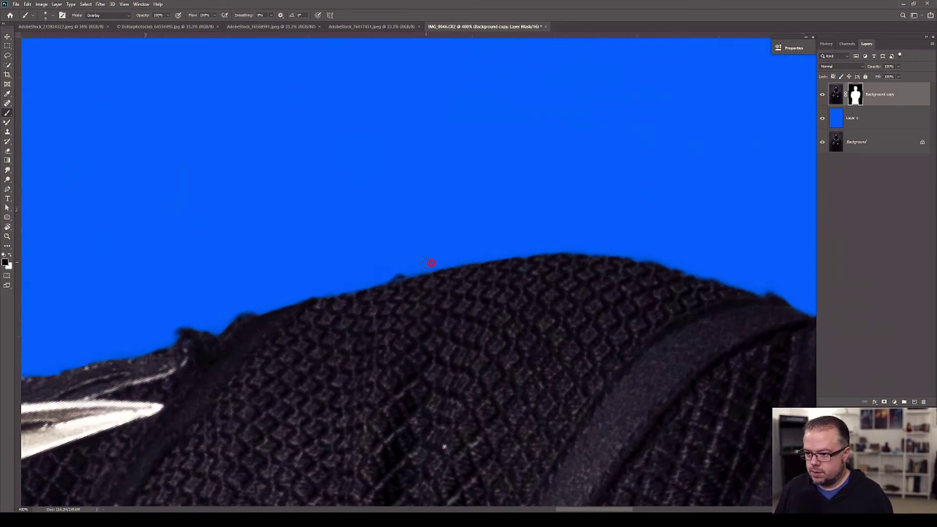
pyautogui.moveTo(149, 367); pyautogui.dragTo(403, 255)
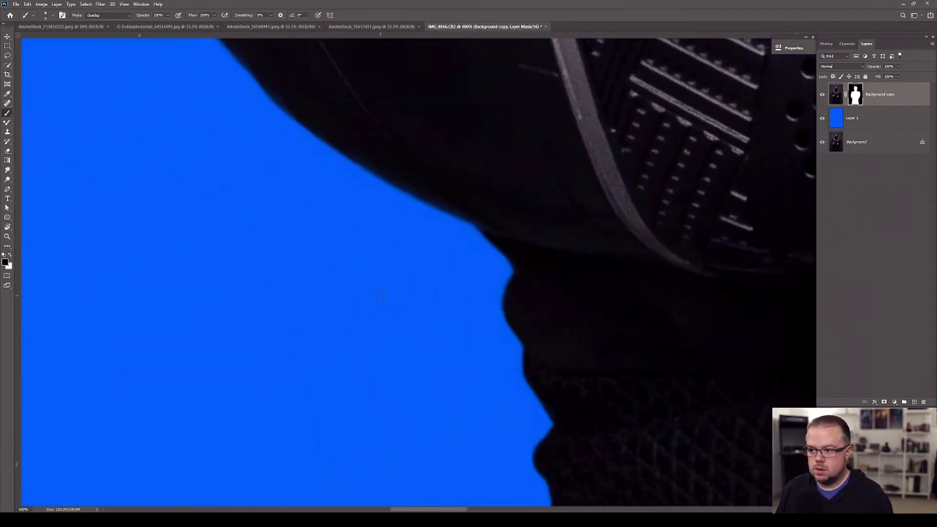
# - Rotate the view to the helmet, switch to white and paint the mask along the helmet's lower side edge
pyautogui.press('r')
pyautogui.moveTo(292, 328)
pyautogui.mouseDown()
pyautogui.moveTo(251, 137)
pyautogui.moveTo(566, 151)
pyautogui.moveTo(284, 295)
pyautogui.moveTo(176, 324)
pyautogui.moveTo(151, 283)
pyautogui.mouseUp()
pyautogui.press('b')
pyautogui.press('x')
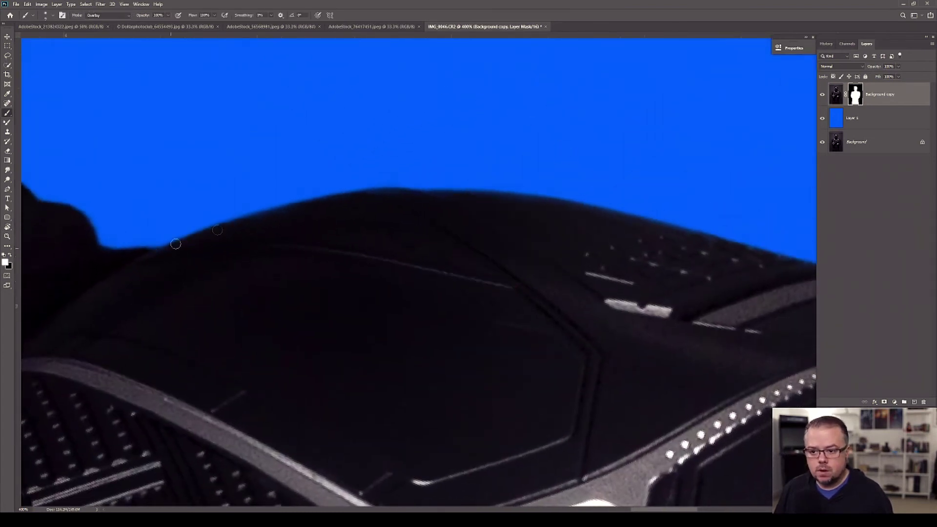
pyautogui.moveTo(687, 312)
pyautogui.mouseDown()
pyautogui.moveTo(395, 242)
pyautogui.moveTo(477, 268)
pyautogui.mouseUp()
# - Paint white on the mask across the rest of the helmet's outline, past the light bands and up to the pointed ear
pyautogui.press('r')
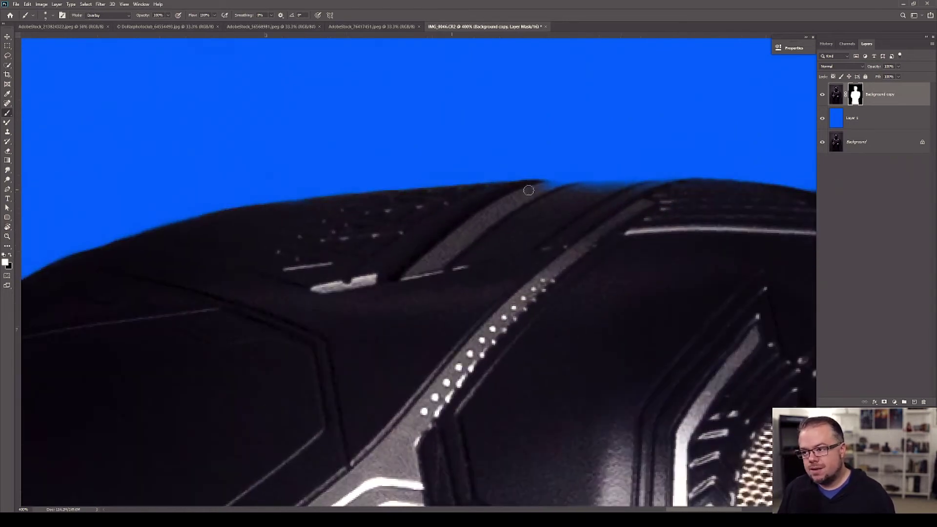
pyautogui.moveTo(563, 251)
pyautogui.mouseDown()
pyautogui.moveTo(426, 236)
pyautogui.moveTo(185, 229)
pyautogui.moveTo(213, 297)
pyautogui.mouseUp()
pyautogui.press('r')
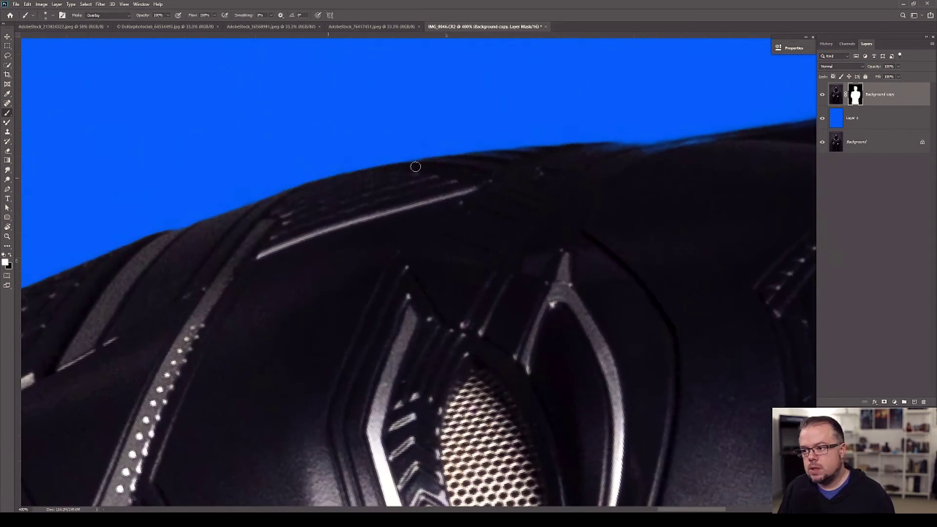
pyautogui.moveTo(571, 149)
pyautogui.mouseDown()
pyautogui.moveTo(686, 146)
pyautogui.moveTo(137, 324)
pyautogui.mouseUp()
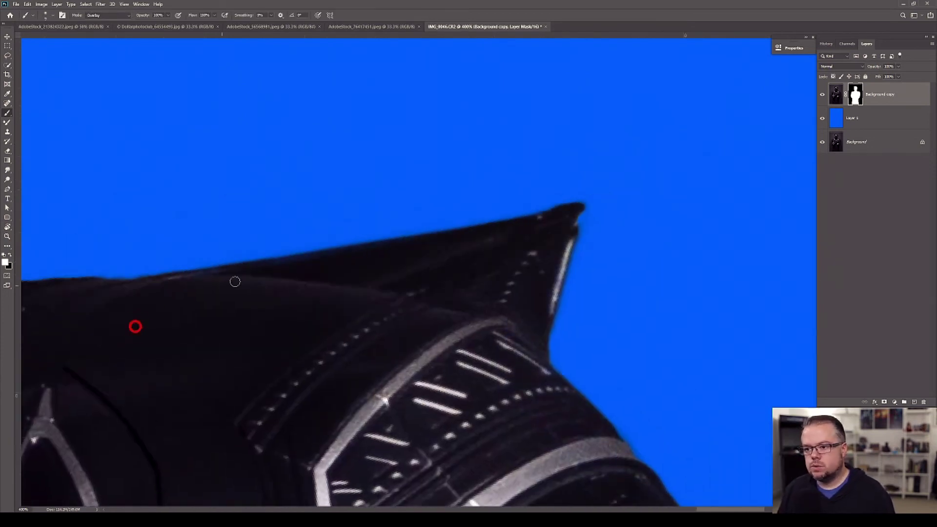
pyautogui.moveTo(541, 267); pyautogui.dragTo(481, 265)
pyautogui.moveTo(429, 389); pyautogui.dragTo(488, 340)
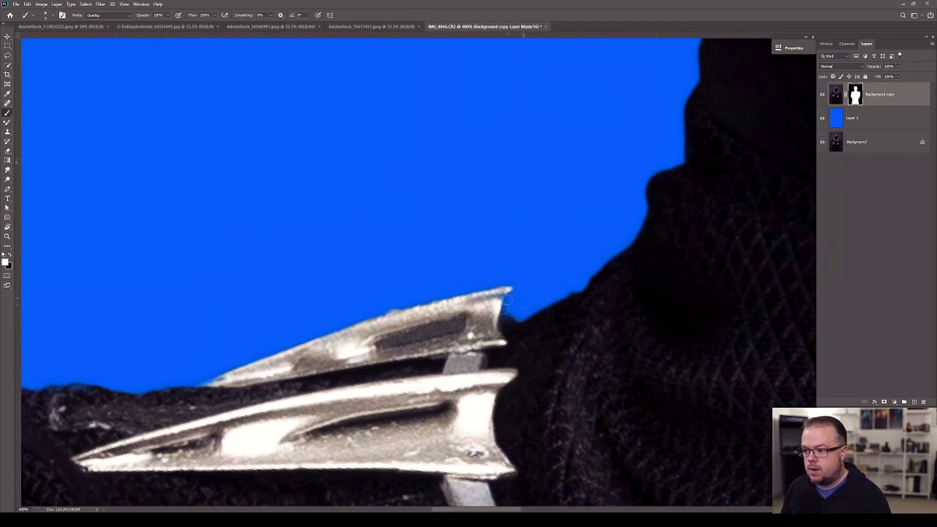
# - Clear the blue gap beside the upper silver claw's blunt end on the other shoulder with black Overlay strokes on the mask
pyautogui.press('x')
pyautogui.moveTo(509, 294)
pyautogui.mouseDown()
pyautogui.moveTo(499, 305)
pyautogui.moveTo(504, 292)
pyautogui.mouseUp()
pyautogui.press('x')
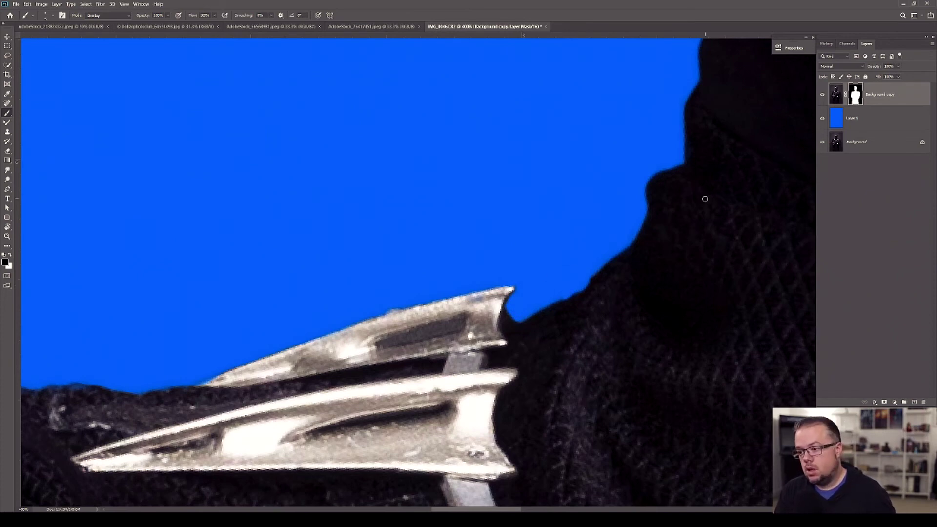
# - Paint white in Overlay mode on the mask along the shoulder's top edge, from the claws' pointed tips toward the outer shoulder
pyautogui.moveTo(152, 339); pyautogui.dragTo(422, 274)
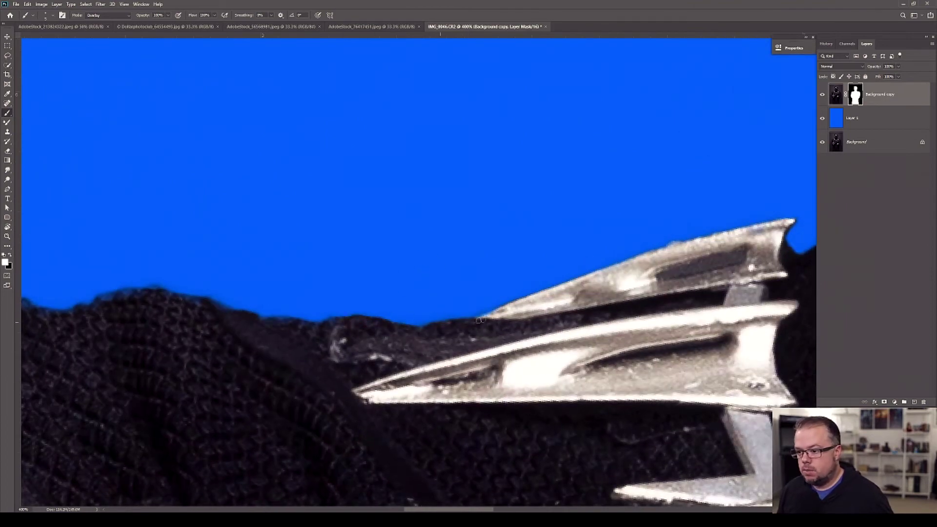
pyautogui.hscroll(-3, 503, 317)
pyautogui.moveTo(314, 300)
pyautogui.mouseDown()
pyautogui.moveTo(380, 298)
pyautogui.moveTo(191, 303)
pyautogui.mouseUp()
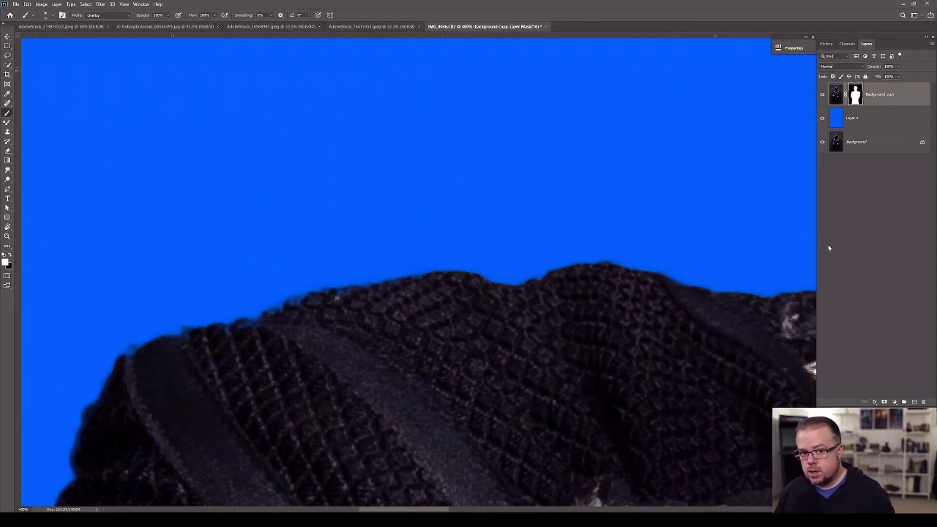
# - Display the Background copy layer's mask on its own and paint white over the grey fringe around the shoulder's outer curve
pyautogui.keyDown('alt'); pyautogui.click(855, 94); pyautogui.keyUp('alt')
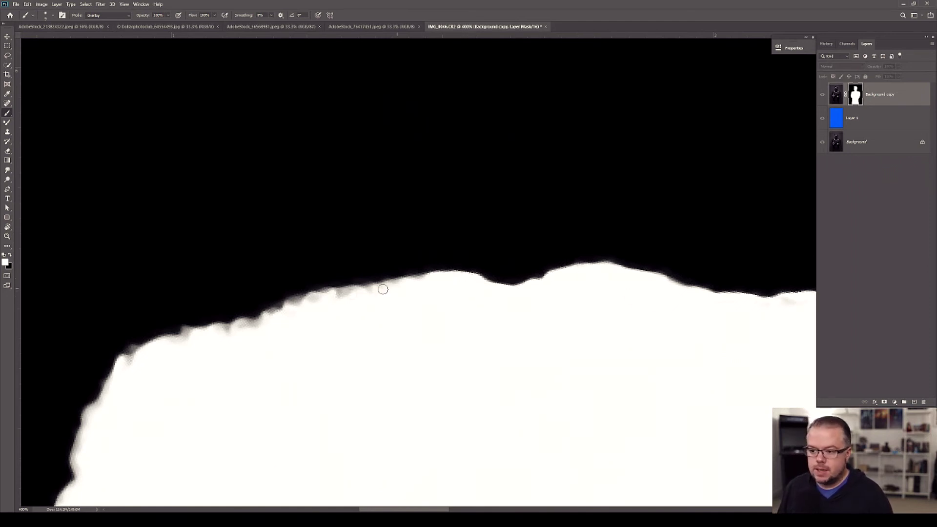
pyautogui.press('z')
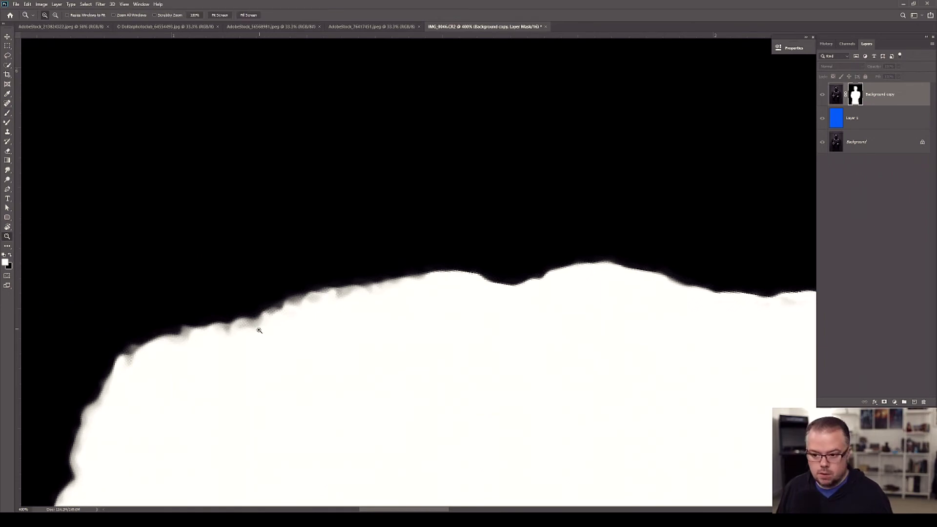
pyautogui.click(258, 328)
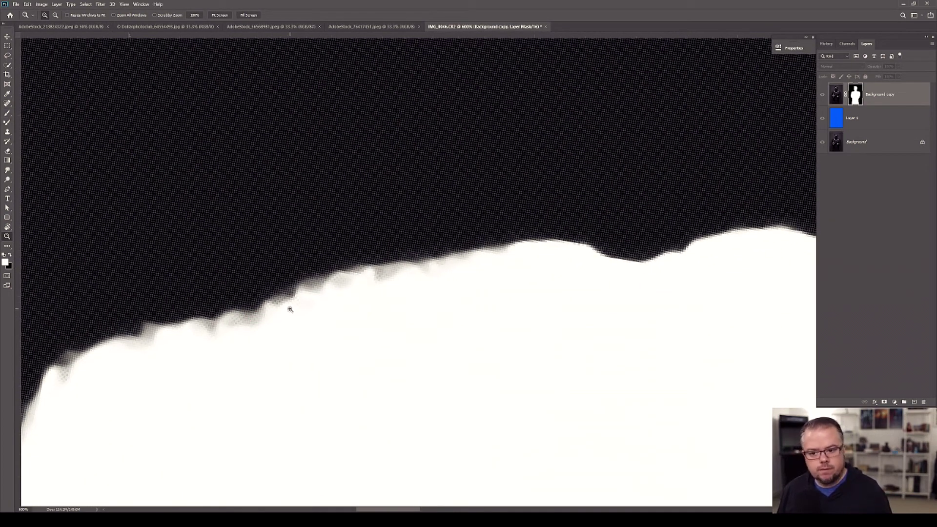
pyautogui.keyDown('alt'); pyautogui.click(373, 248); pyautogui.keyUp('alt')
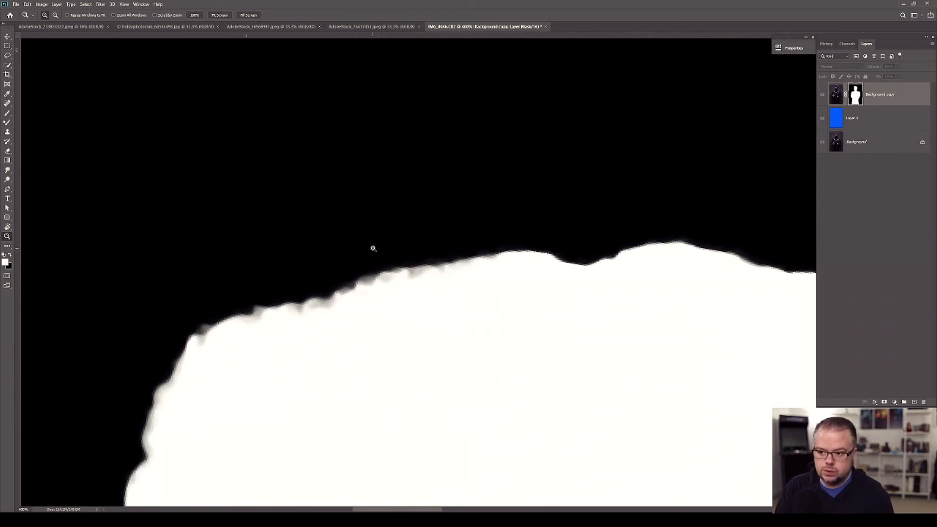
pyautogui.press('b')
pyautogui.moveTo(371, 280)
pyautogui.mouseDown()
pyautogui.moveTo(468, 264)
pyautogui.moveTo(245, 318)
pyautogui.moveTo(210, 335)
pyautogui.moveTo(195, 358)
pyautogui.mouseUp()
pyautogui.moveTo(186, 445)
pyautogui.mouseDown()
pyautogui.moveTo(247, 250)
pyautogui.moveTo(206, 278)
pyautogui.mouseUp()
pyautogui.moveTo(149, 418); pyautogui.dragTo(247, 246)
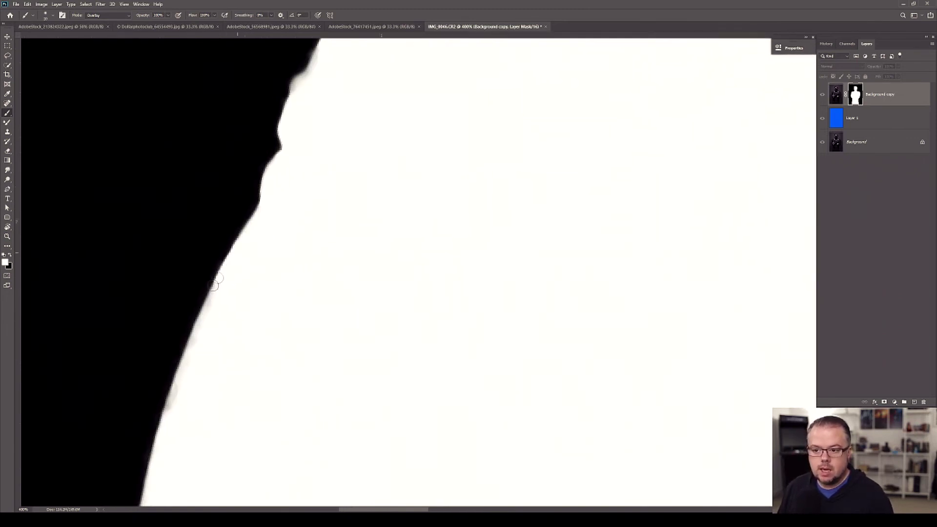
# - Continue white Overlay strokes on the mask down the outer edge of the upper arm on the same side
pyautogui.moveTo(235, 305)
pyautogui.mouseDown()
pyautogui.moveTo(218, 314)
pyautogui.moveTo(247, 226)
pyautogui.mouseUp()
pyautogui.moveTo(199, 430); pyautogui.dragTo(297, 201)
pyautogui.moveTo(254, 240)
pyautogui.mouseDown()
pyautogui.moveTo(237, 441)
pyautogui.moveTo(274, 291)
pyautogui.moveTo(259, 286)
pyautogui.moveTo(272, 275)
pyautogui.moveTo(263, 358)
pyautogui.moveTo(193, 474)
pyautogui.moveTo(223, 440)
pyautogui.mouseUp()
pyautogui.moveTo(223, 440)
pyautogui.mouseDown()
pyautogui.moveTo(247, 388)
pyautogui.moveTo(340, 257)
pyautogui.mouseUp()
pyautogui.moveTo(259, 340)
pyautogui.mouseDown()
pyautogui.moveTo(284, 322)
pyautogui.moveTo(254, 376)
pyautogui.moveTo(262, 382)
pyautogui.mouseUp()
pyautogui.moveTo(268, 422); pyautogui.dragTo(279, 254)
pyautogui.moveTo(284, 282)
pyautogui.mouseDown()
pyautogui.moveTo(237, 348)
pyautogui.moveTo(230, 380)
pyautogui.moveTo(254, 264)
pyautogui.mouseUp()
pyautogui.moveTo(224, 337); pyautogui.dragTo(205, 447)
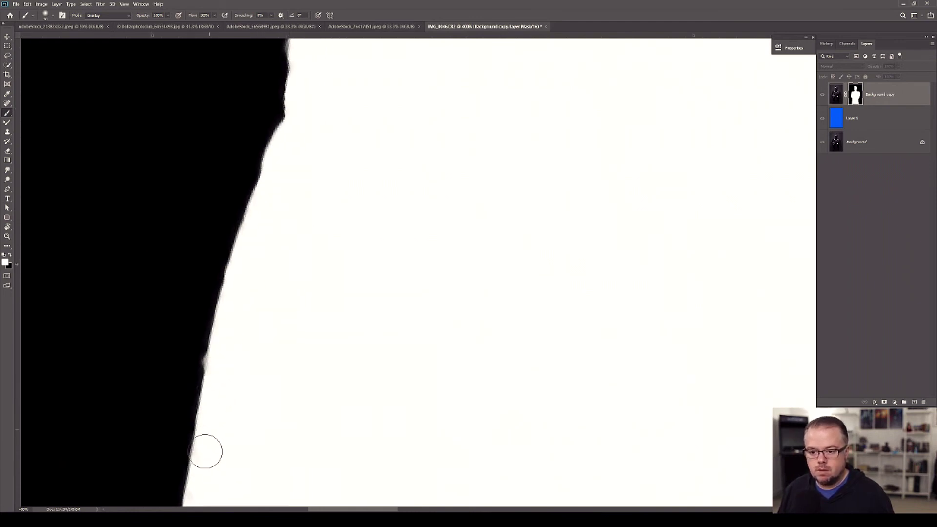
# - Whiten the mask's edge down the rest of the arm and around its lower curve to the elbow
pyautogui.moveTo(285, 279); pyautogui.dragTo(316, 200)
pyautogui.moveTo(265, 282); pyautogui.dragTo(213, 432)
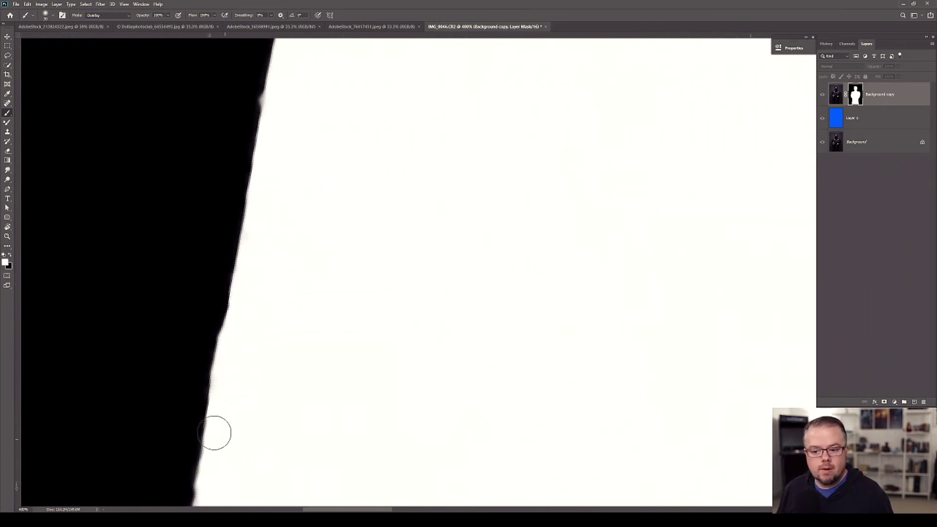
pyautogui.moveTo(274, 398); pyautogui.dragTo(335, 227)
pyautogui.moveTo(273, 293); pyautogui.dragTo(277, 361)
pyautogui.moveTo(293, 312)
pyautogui.mouseDown()
pyautogui.moveTo(334, 258)
pyautogui.moveTo(341, 269)
pyautogui.mouseUp()
pyautogui.moveTo(288, 263); pyautogui.dragTo(295, 376)
pyautogui.moveTo(303, 313)
pyautogui.mouseDown()
pyautogui.moveTo(337, 272)
pyautogui.moveTo(344, 284)
pyautogui.mouseUp()
pyautogui.moveTo(298, 263); pyautogui.dragTo(341, 445)
pyautogui.moveTo(378, 336); pyautogui.dragTo(397, 268)
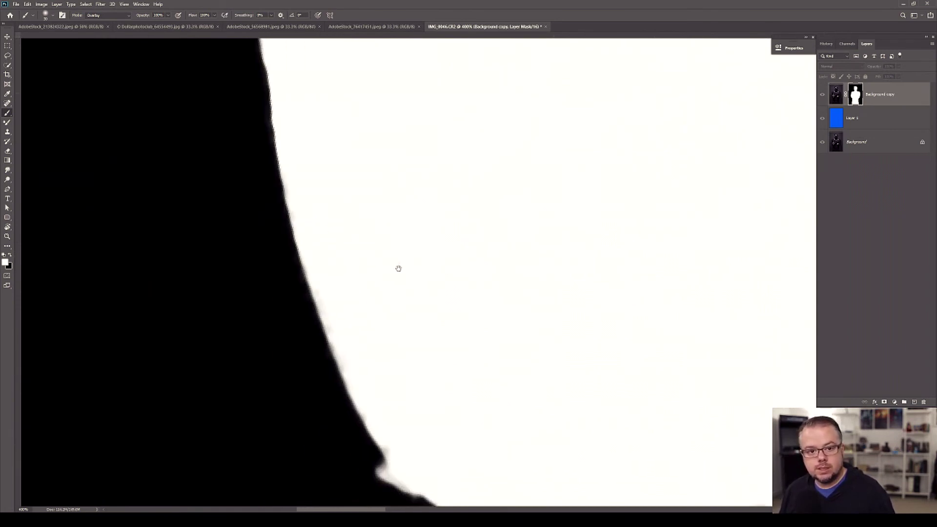
pyautogui.moveTo(376, 387)
pyautogui.mouseDown()
pyautogui.moveTo(408, 443)
pyautogui.moveTo(315, 288)
pyautogui.mouseUp()
pyautogui.moveTo(376, 334)
pyautogui.mouseDown()
pyautogui.moveTo(388, 369)
pyautogui.moveTo(565, 334)
pyautogui.moveTo(528, 345)
pyautogui.moveTo(438, 307)
pyautogui.mouseUp()
# - Try Normal mode with a smaller black brush inside the mask above the elbow, and paint the mark out in white
pyautogui.hotkey('shift', 'alt', 'n')
pyautogui.press('x')
pyautogui.press('[')
pyautogui.press('[')
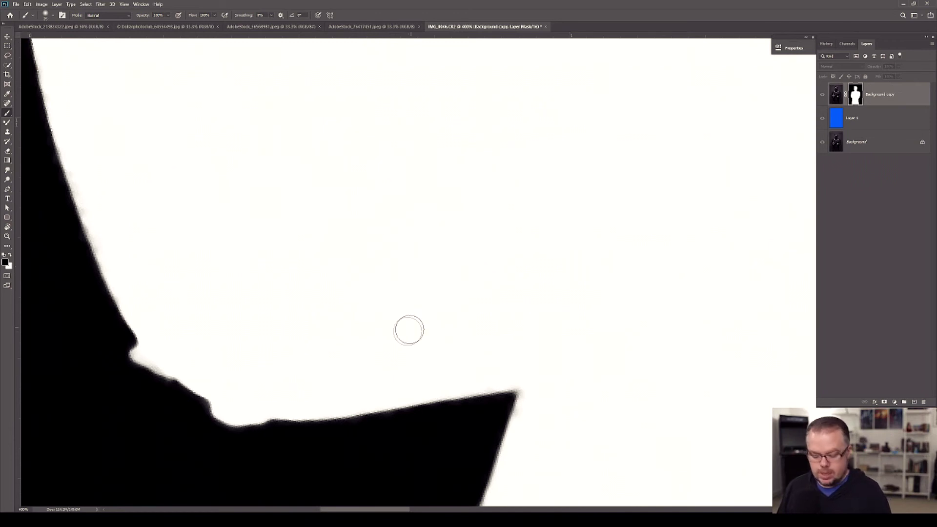
pyautogui.moveTo(401, 339); pyautogui.dragTo(424, 343)
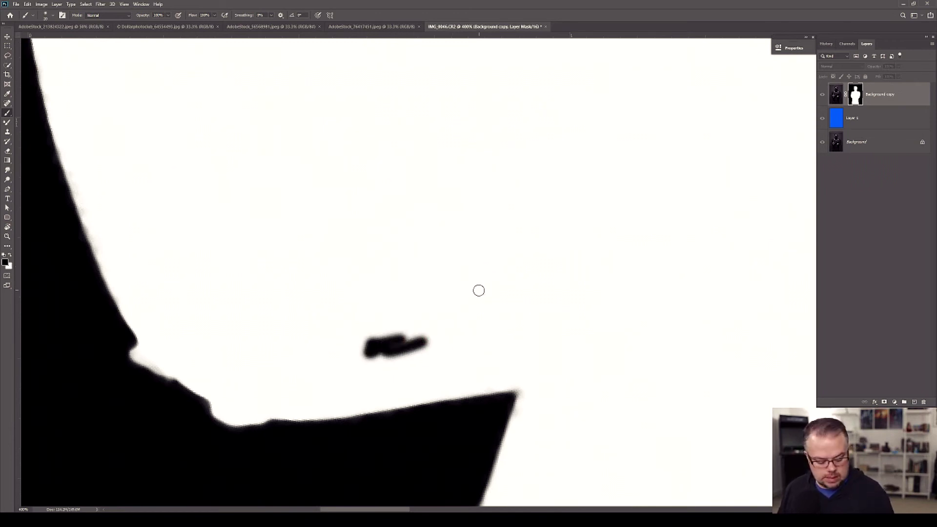
pyautogui.press('x')
pyautogui.moveTo(344, 352)
pyautogui.mouseDown()
pyautogui.moveTo(425, 349)
pyautogui.moveTo(355, 366)
pyautogui.mouseUp()
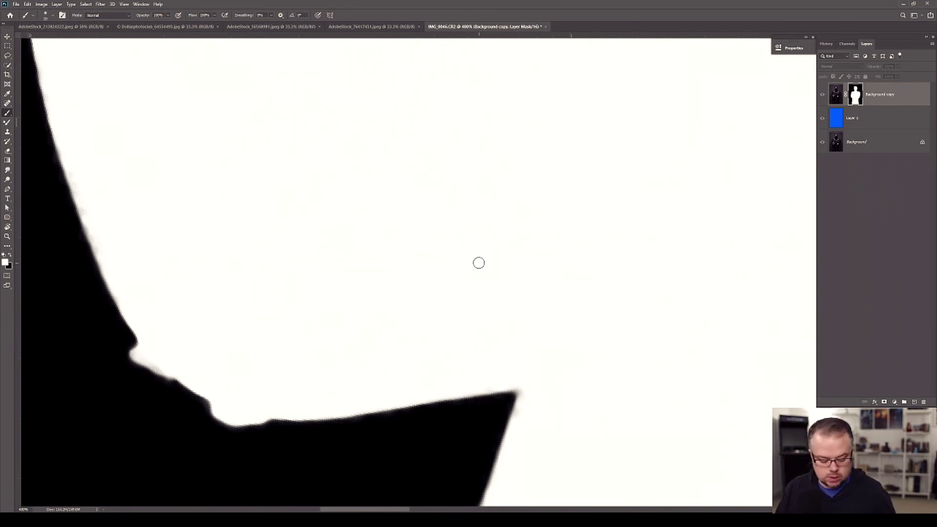
# - Paint white in Overlay mode along the mask edge from the corner where the arm meets the torso down the waist
pyautogui.moveTo(541, 327); pyautogui.dragTo(529, 159)
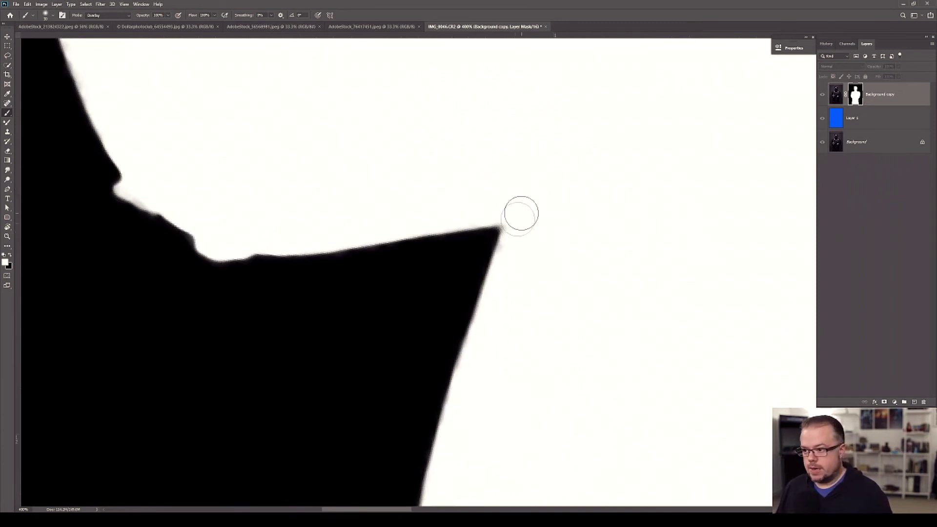
pyautogui.moveTo(508, 270); pyautogui.dragTo(462, 234)
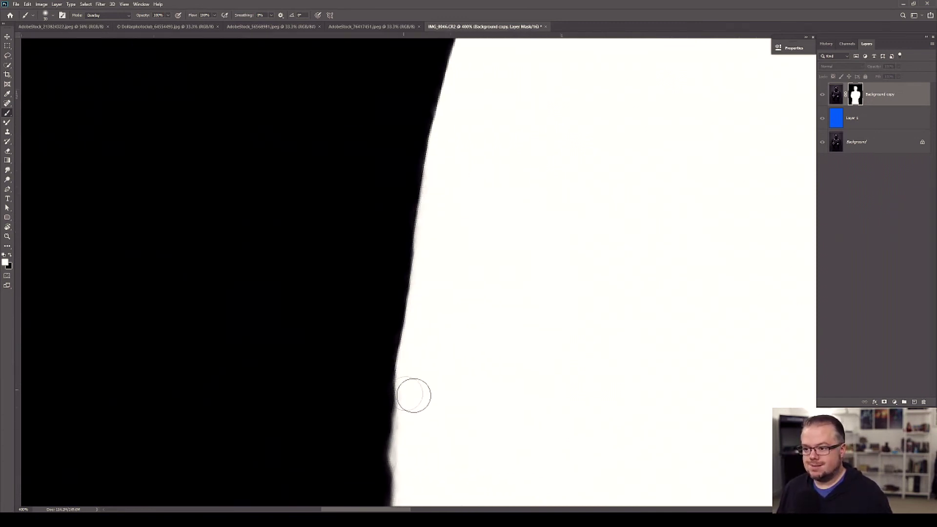
pyautogui.moveTo(412, 393); pyautogui.dragTo(433, 211)
pyautogui.moveTo(405, 404)
pyautogui.mouseDown()
pyautogui.moveTo(414, 212)
pyautogui.moveTo(372, 376)
pyautogui.mouseUp()
pyautogui.moveTo(371, 456); pyautogui.dragTo(422, 282)
pyautogui.moveTo(414, 212); pyautogui.dragTo(311, 382)
pyautogui.moveTo(325, 421); pyautogui.dragTo(353, 270)
pyautogui.moveTo(343, 222); pyautogui.dragTo(304, 370)
pyautogui.moveTo(306, 418)
pyautogui.mouseDown()
pyautogui.moveTo(309, 304)
pyautogui.moveTo(345, 251)
pyautogui.mouseUp()
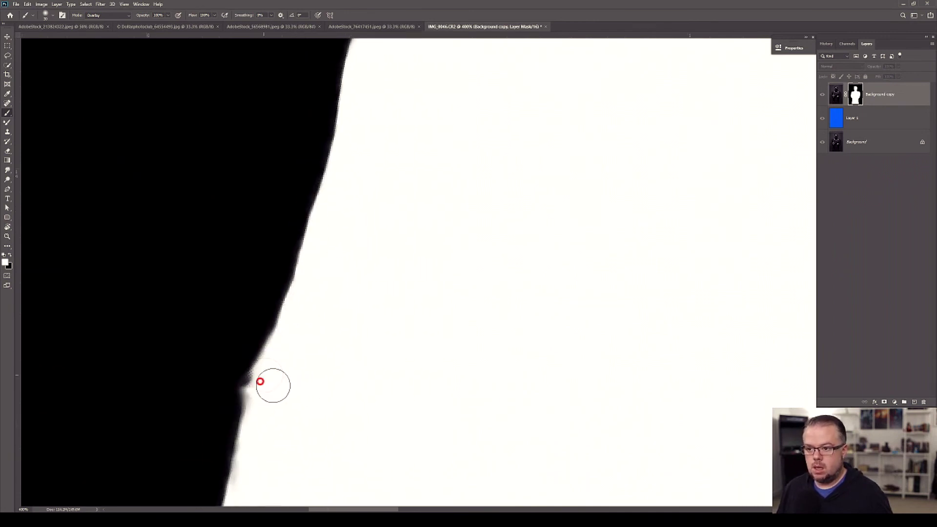
# - Clean the mask edge from the waist down over the hip and thigh with white Overlay strokes
pyautogui.moveTo(283, 402); pyautogui.dragTo(294, 234)
pyautogui.moveTo(236, 436); pyautogui.dragTo(245, 307)
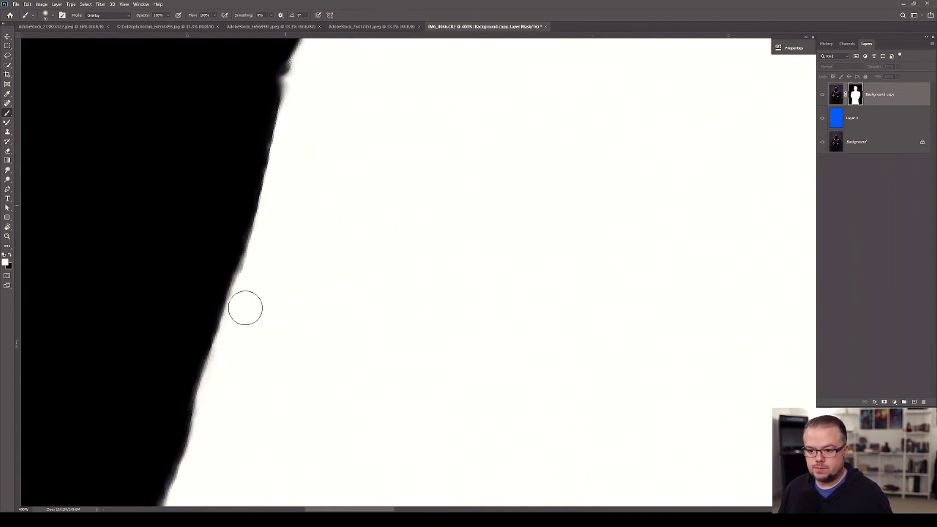
pyautogui.moveTo(293, 386); pyautogui.dragTo(299, 276)
pyautogui.moveTo(205, 423); pyautogui.dragTo(227, 239)
pyautogui.moveTo(237, 129); pyautogui.dragTo(157, 458)
pyautogui.moveTo(194, 447); pyautogui.dragTo(265, 263)
pyautogui.moveTo(260, 159)
pyautogui.mouseDown()
pyautogui.moveTo(204, 420)
pyautogui.moveTo(317, 182)
pyautogui.moveTo(270, 316)
pyautogui.mouseUp()
pyautogui.moveTo(346, 142); pyautogui.dragTo(294, 419)
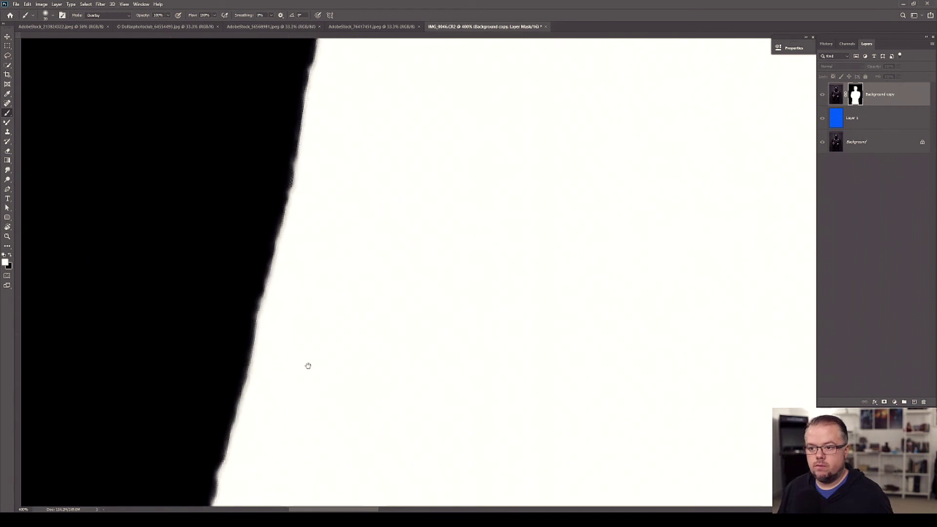
pyautogui.moveTo(340, 205); pyautogui.dragTo(350, 242)
# - Switch to black and paint in Overlay mode along the background side of the mask's lower body edge
pyautogui.press('x')
pyautogui.moveTo(305, 80)
pyautogui.mouseDown()
pyautogui.moveTo(337, 145)
pyautogui.moveTo(241, 400)
pyautogui.moveTo(292, 163)
pyautogui.moveTo(226, 410)
pyautogui.mouseUp()
pyautogui.moveTo(295, 110)
pyautogui.mouseDown()
pyautogui.moveTo(312, 147)
pyautogui.moveTo(295, 311)
pyautogui.moveTo(245, 346)
pyautogui.moveTo(337, 157)
pyautogui.moveTo(255, 383)
pyautogui.moveTo(362, 167)
pyautogui.moveTo(314, 429)
pyautogui.moveTo(293, 294)
pyautogui.moveTo(366, 299)
pyautogui.moveTo(354, 318)
pyautogui.mouseUp()
# - Fit the whole image in view, try a rotated view and reset it upright, and return from the mask display to the cut-out figure
pyautogui.hotkey('ctrl', '0')
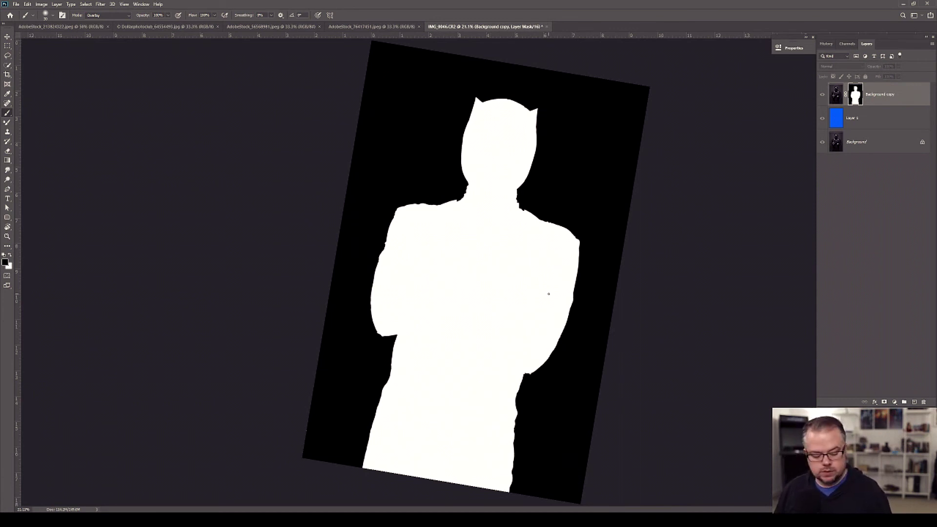
pyautogui.press('r')
pyautogui.moveTo(455, 76); pyautogui.dragTo(606, 202)
pyautogui.press('b')
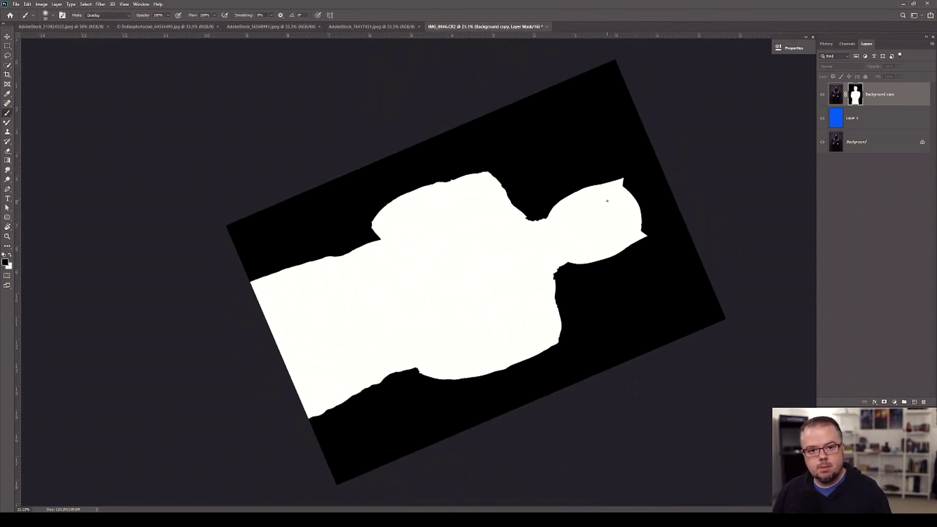
pyautogui.press('Escape')
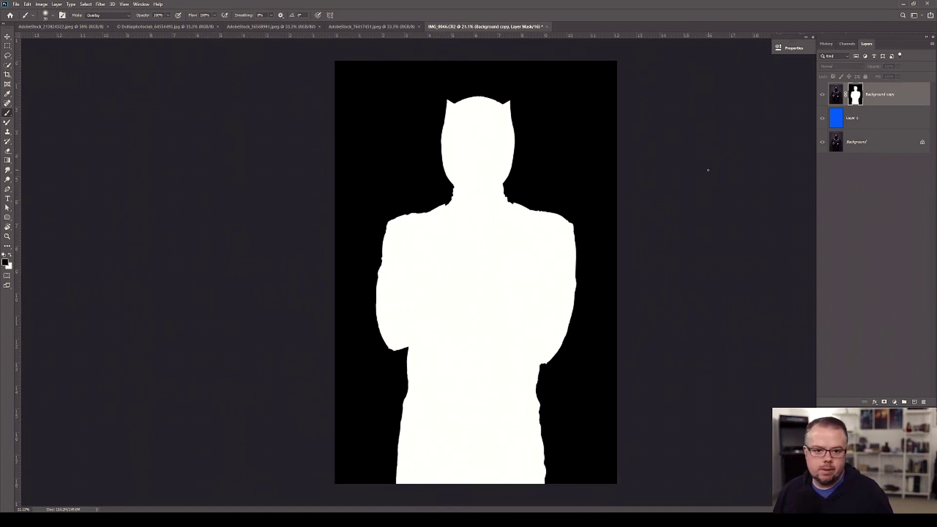
pyautogui.keyDown('alt'); pyautogui.click(857, 96); pyautogui.keyUp('alt')
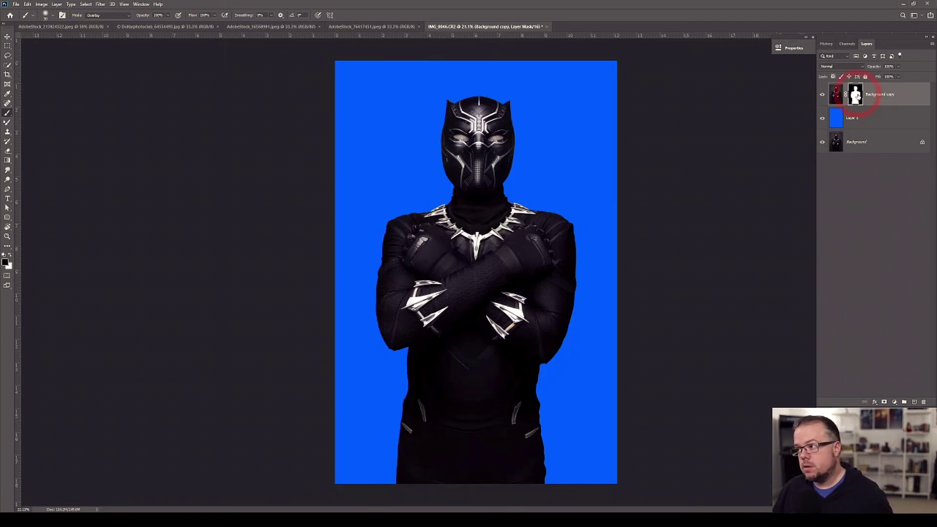